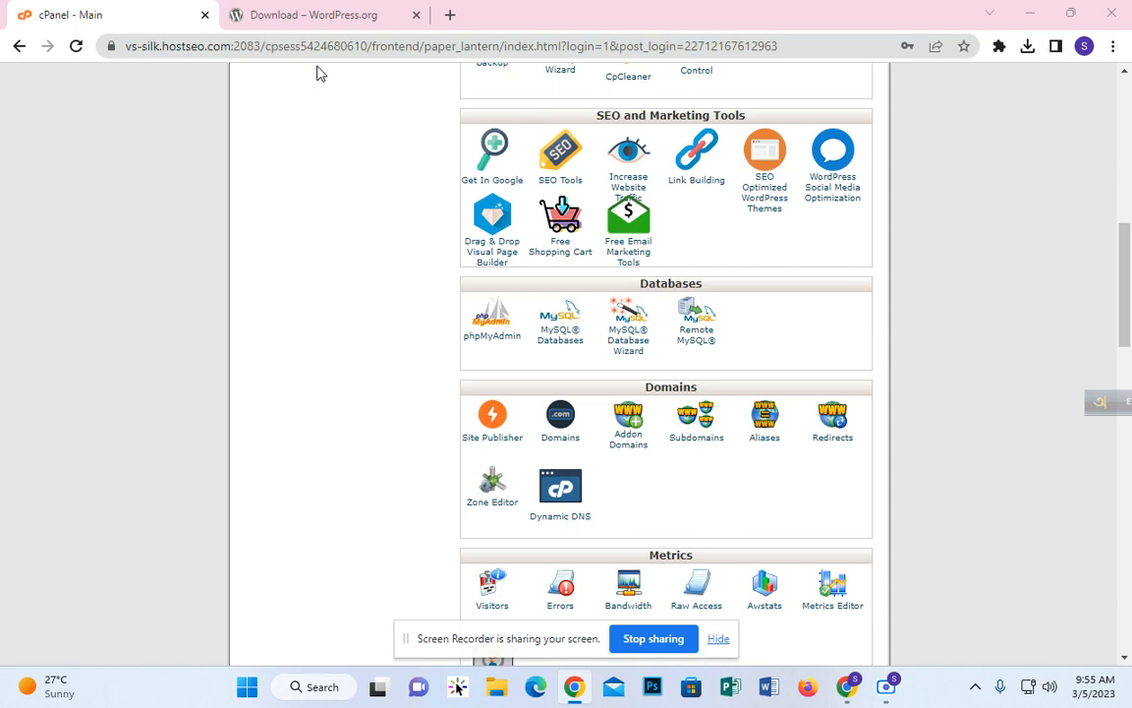
Open Email Accounts in a new browser tab and switch to it
scroll(317, 74, "up", 5)
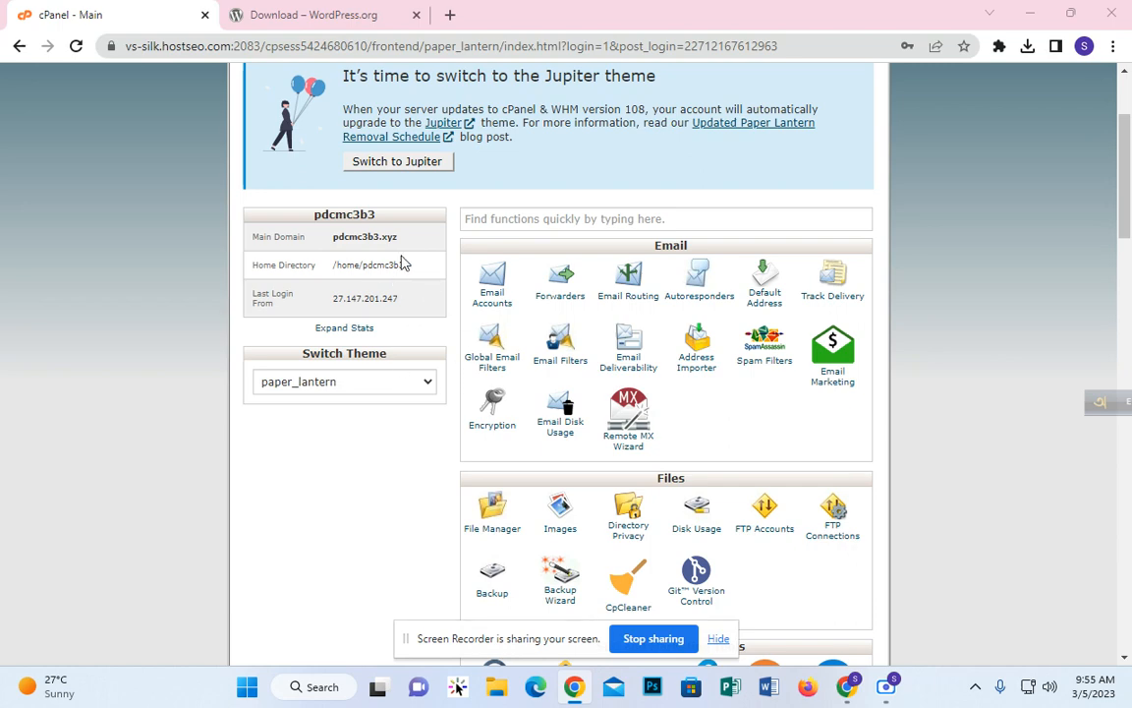
scroll(475, 235, "up", 2)
scroll(581, 240, "down", 2)
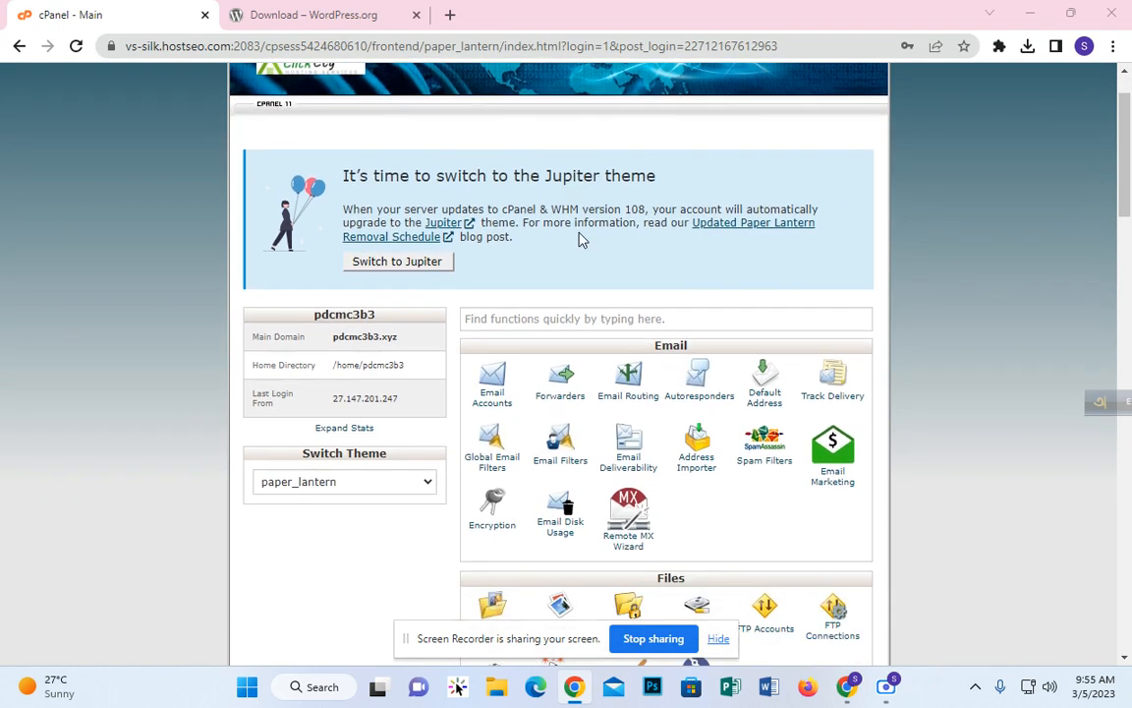
scroll(698, 189, "up", 2)
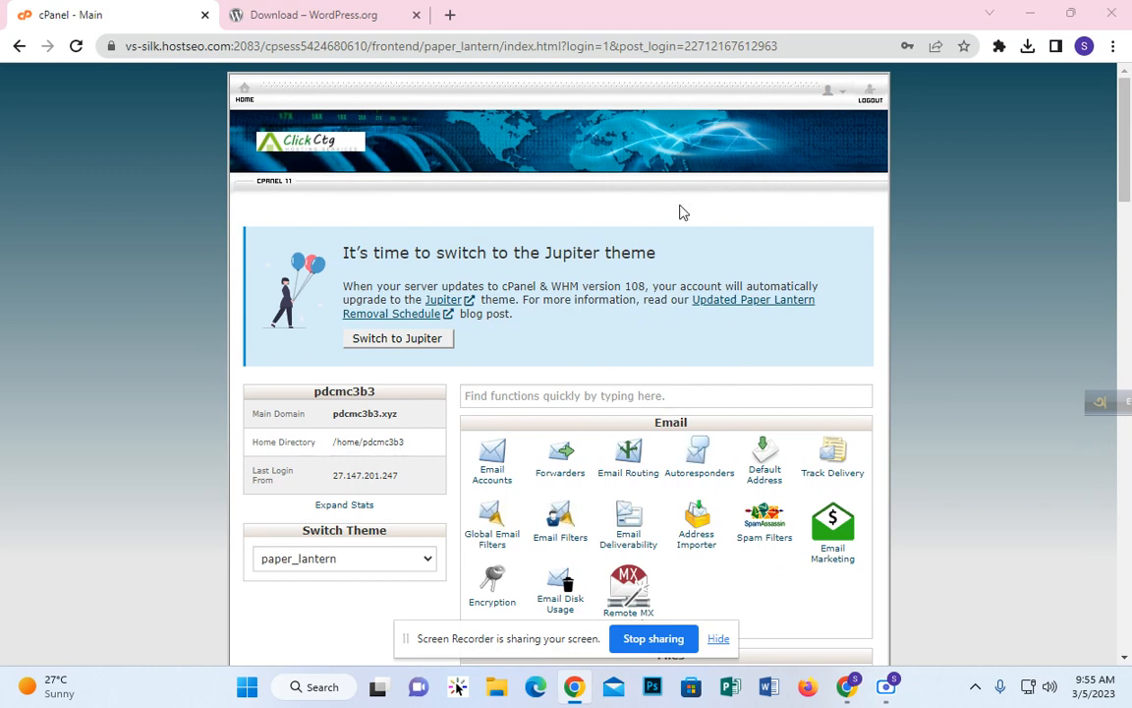
scroll(683, 212, "down", 3)
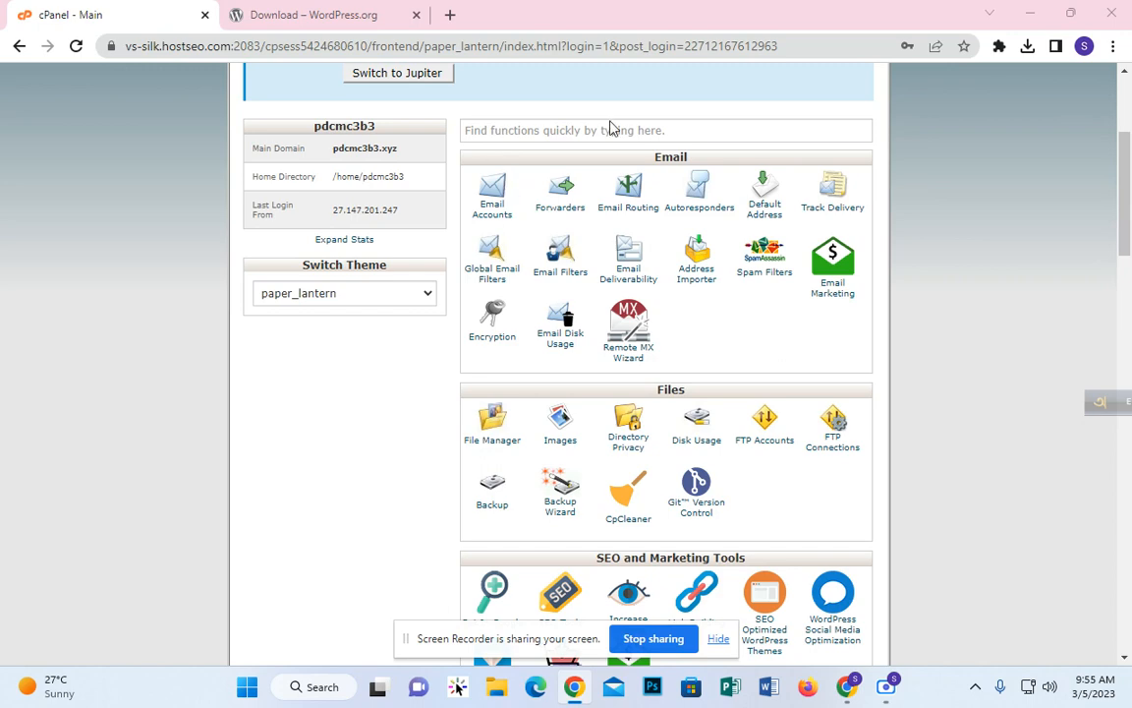
scroll(440, 216, "up", 2)
scroll(639, 211, "up", 1)
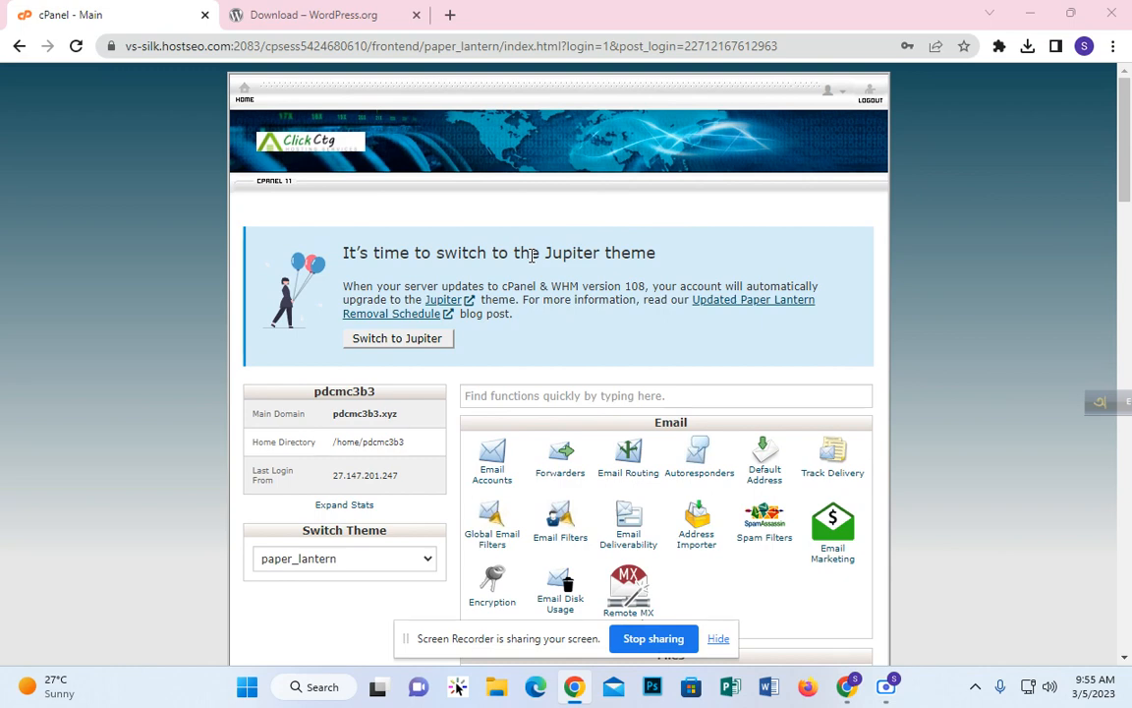
scroll(623, 207, "down", 1)
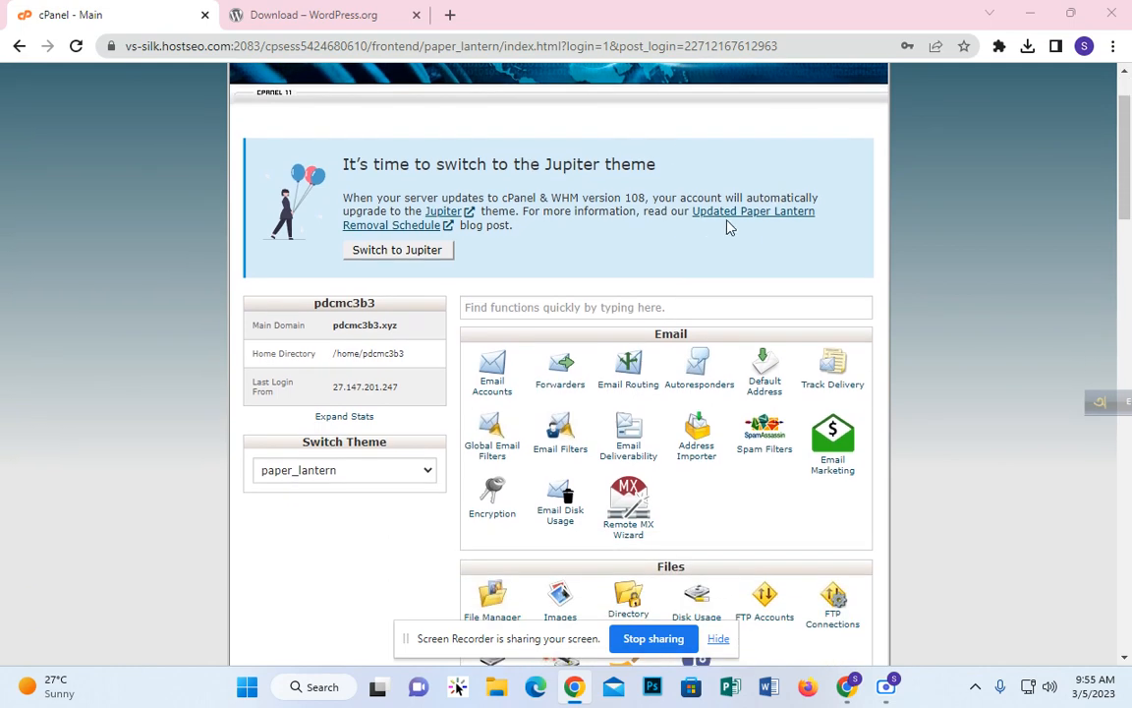
scroll(669, 236, "down", 1)
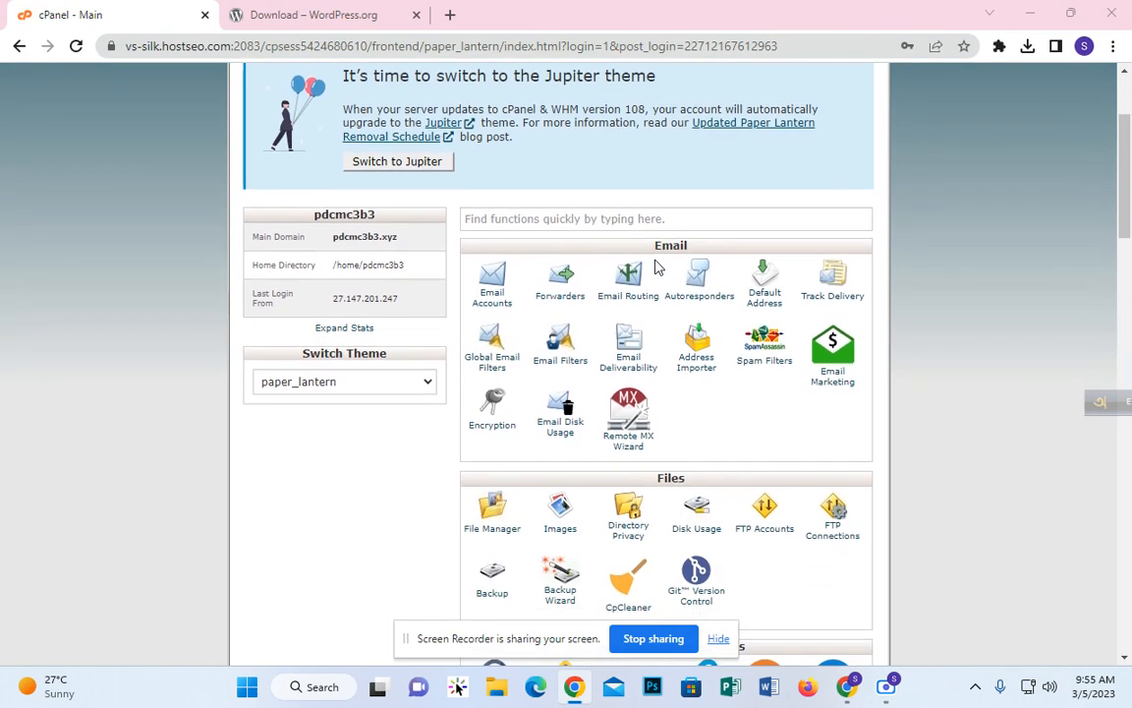
scroll(317, 427, "up", 1)
scroll(952, 209, "down", 1)
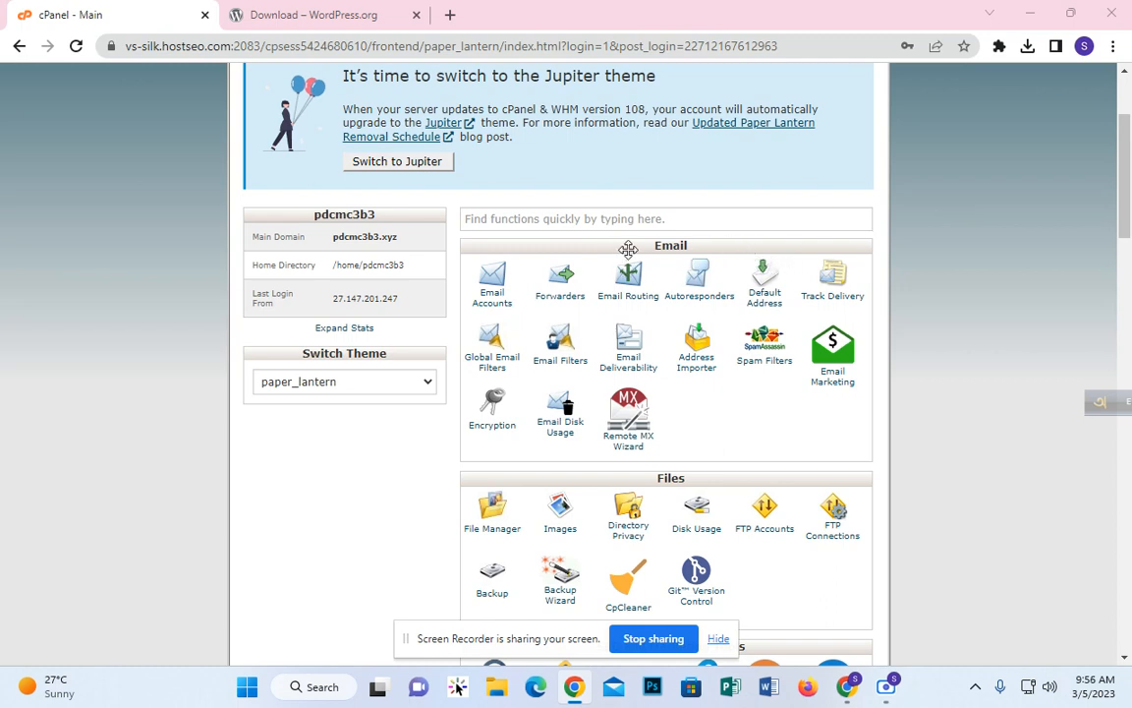
right_click(498, 304)
left_click(526, 315)
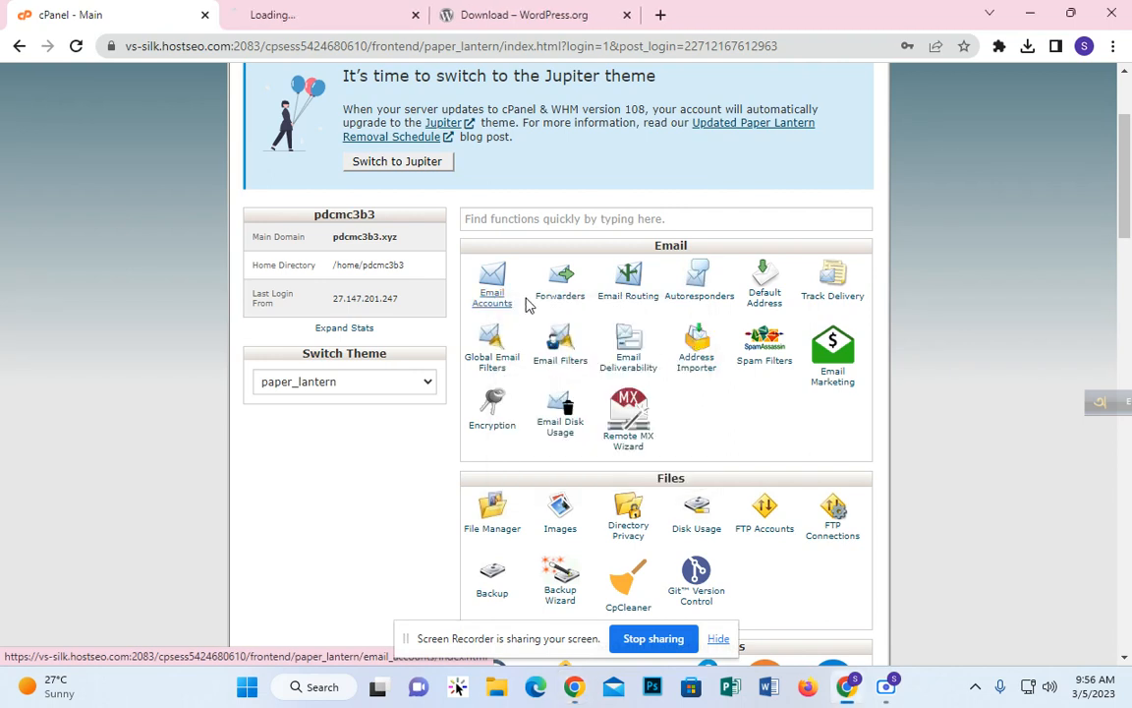
left_click(383, 22)
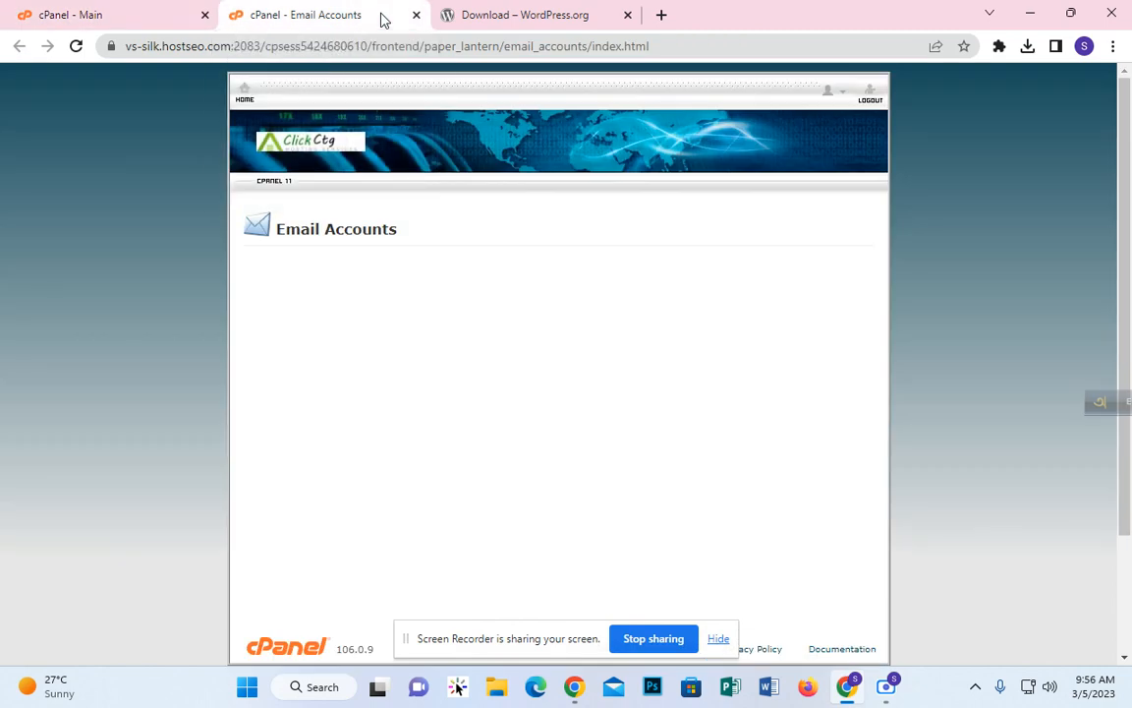
left_click(177, 13)
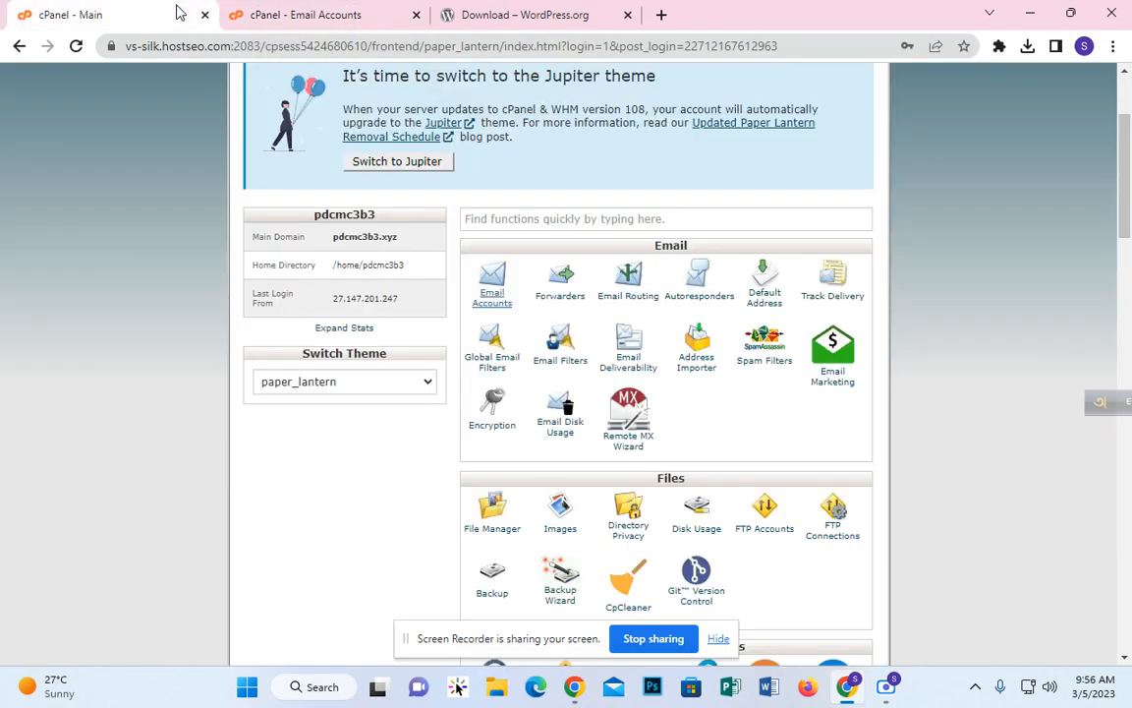
left_click(236, 14)
scroll(373, 265, "down", 1)
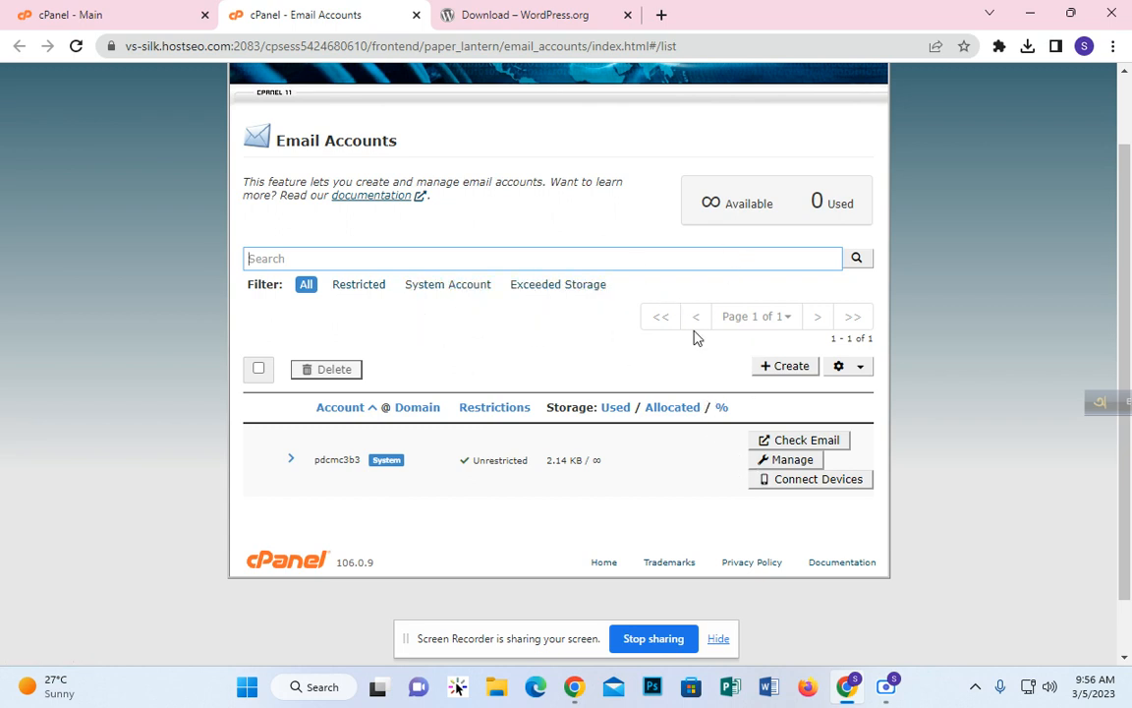
Start creating a new email account with the username 'info'
left_click(783, 371)
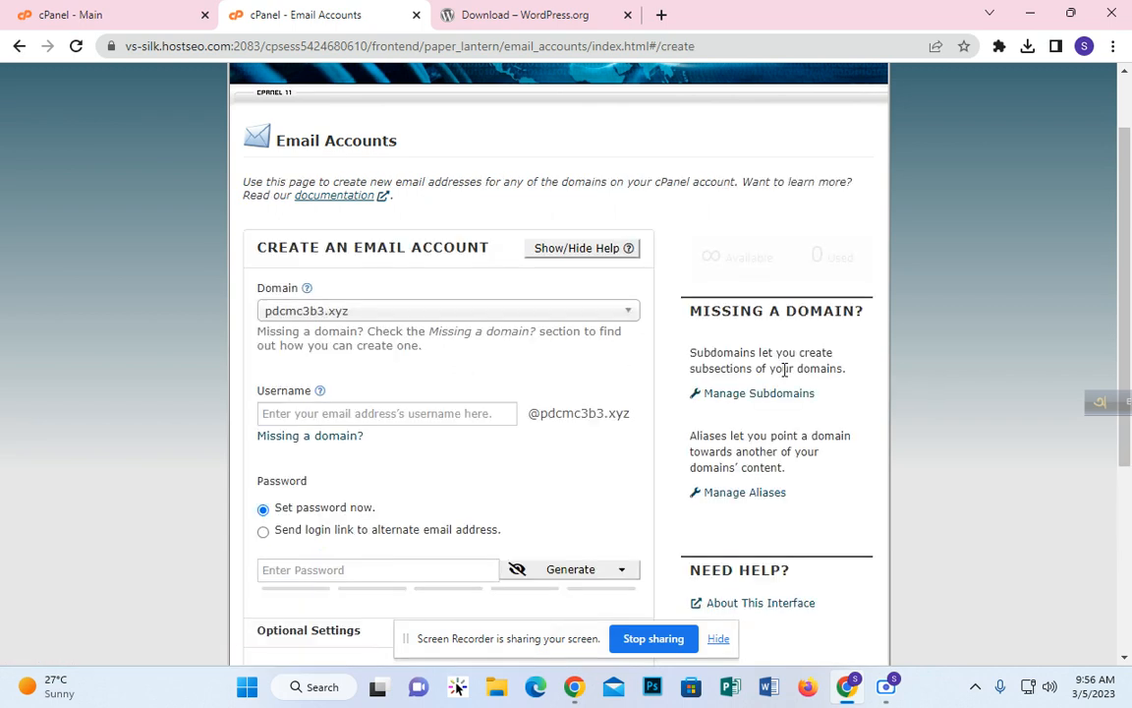
left_click(315, 417)
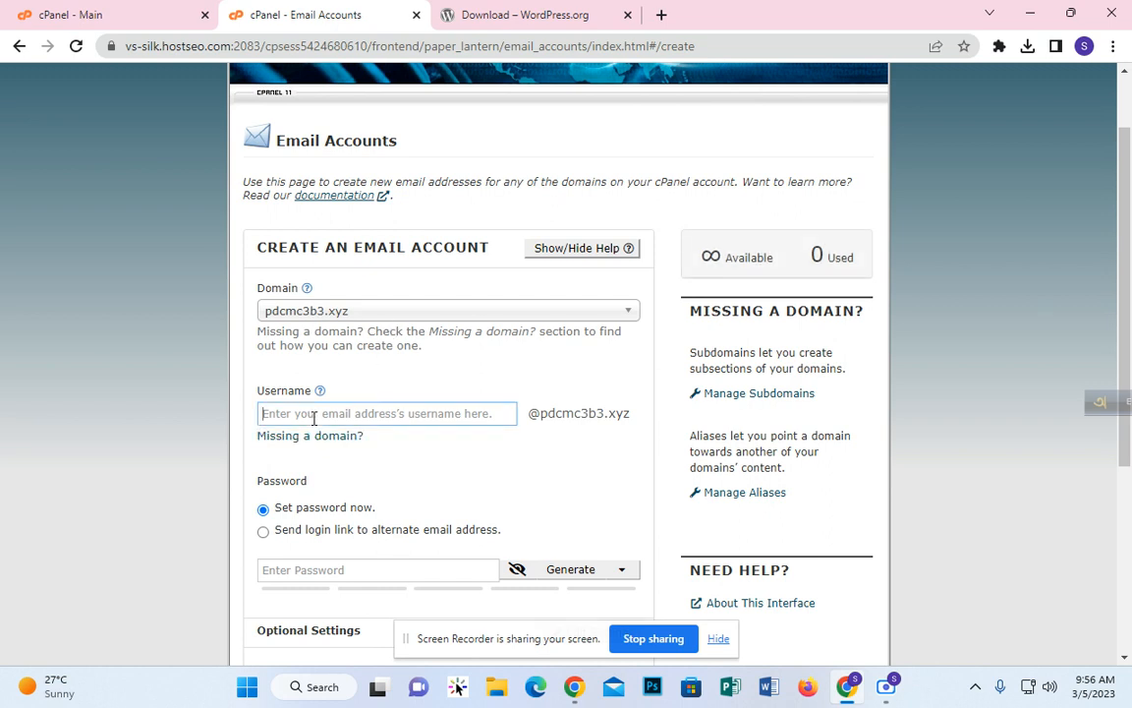
type("i")
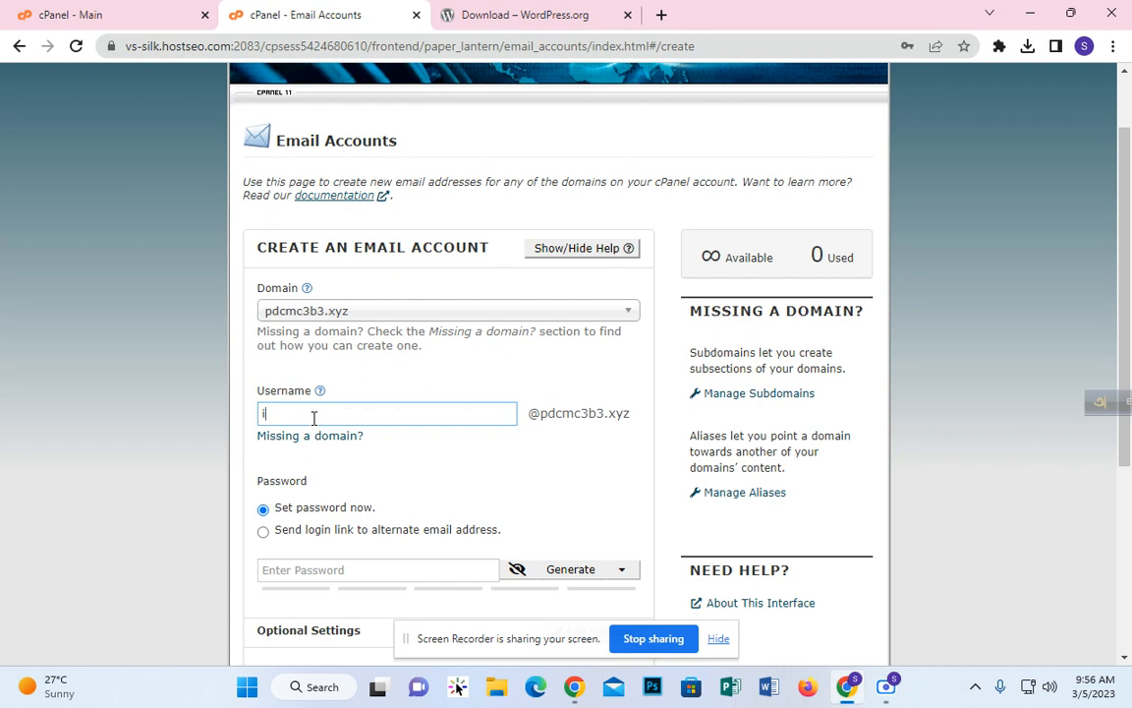
type("nfo")
scroll(545, 446, "down", 3)
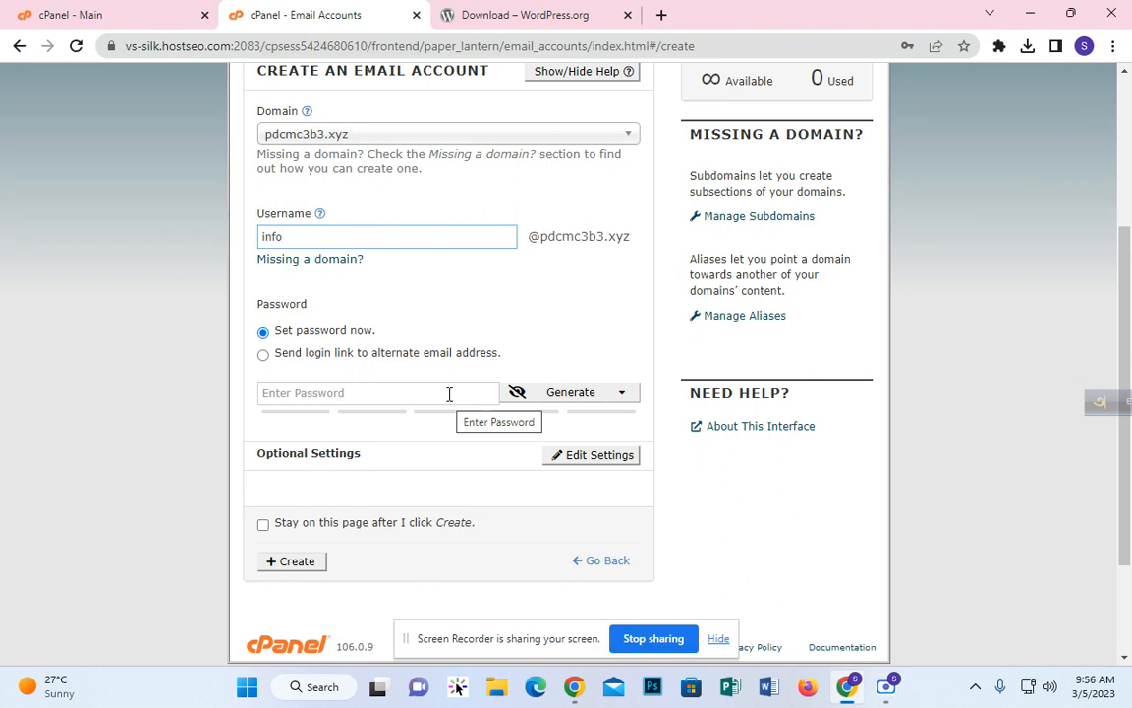
scroll(449, 394, "up", 3)
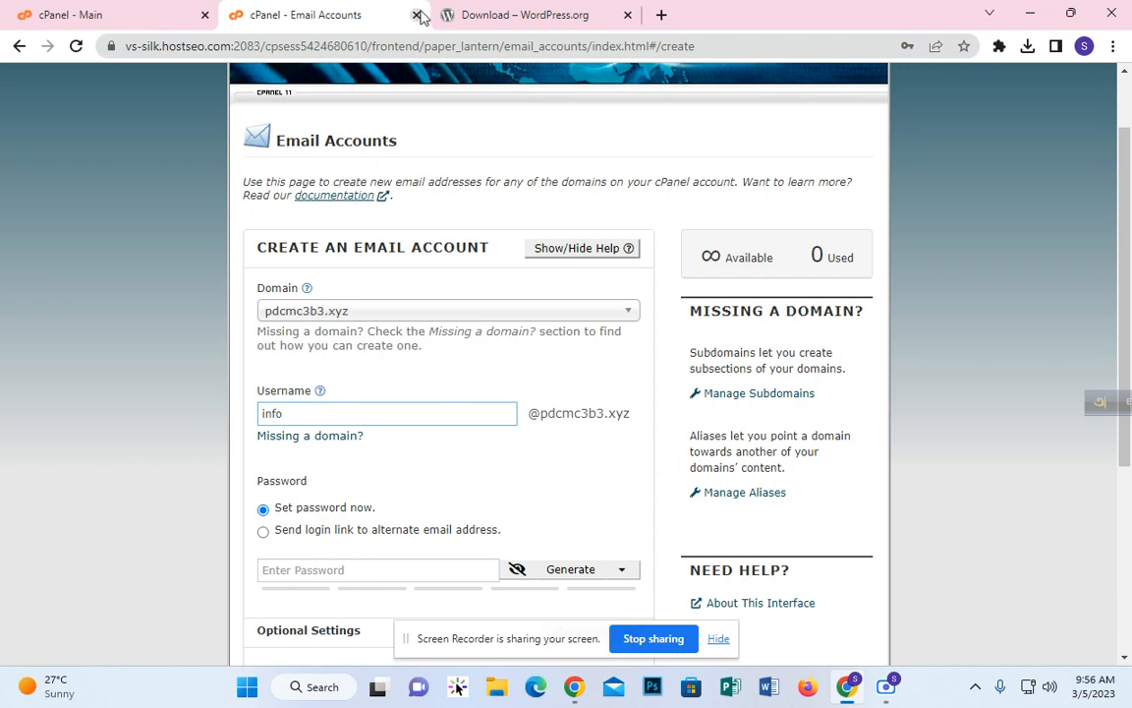
Close the Email Accounts tab and scroll the cPanel home page down to Software
left_click(416, 15)
scroll(664, 308, "down", 3)
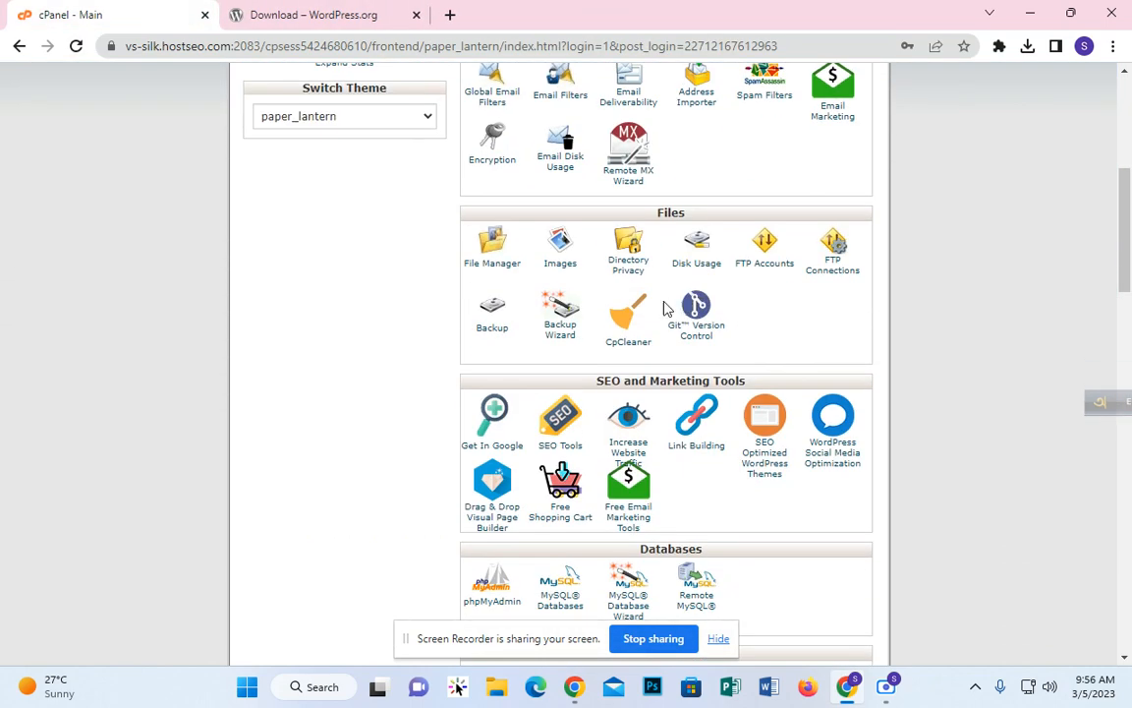
scroll(664, 303, "up", 2)
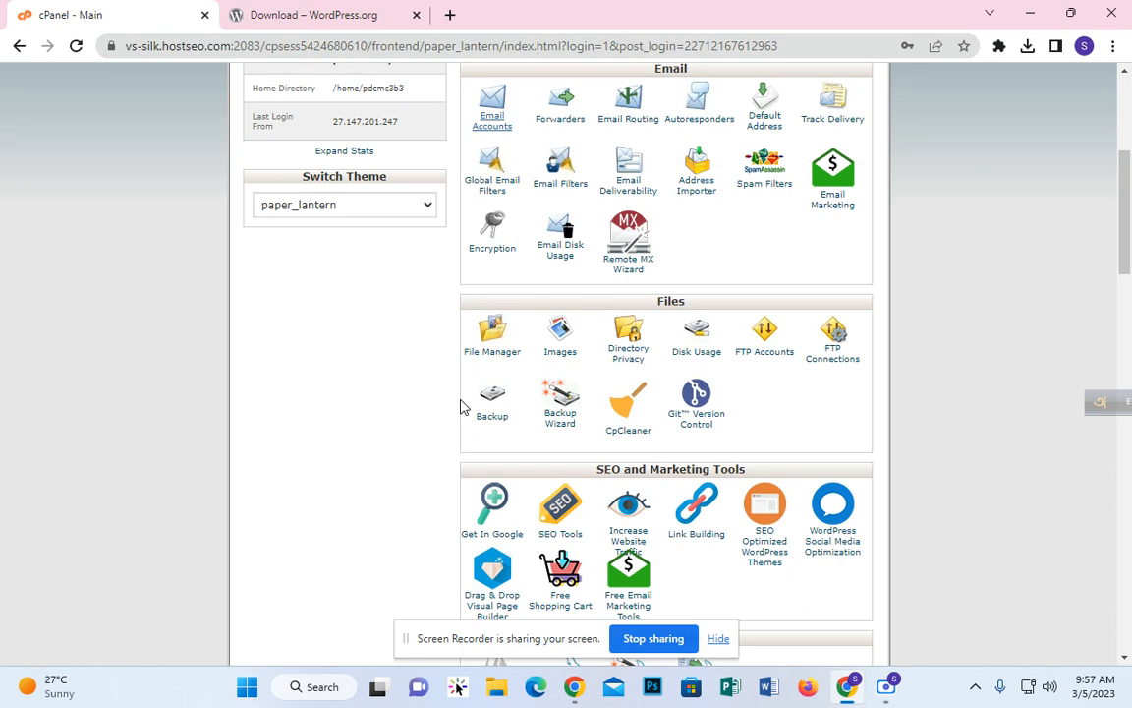
scroll(574, 346, "down", 3)
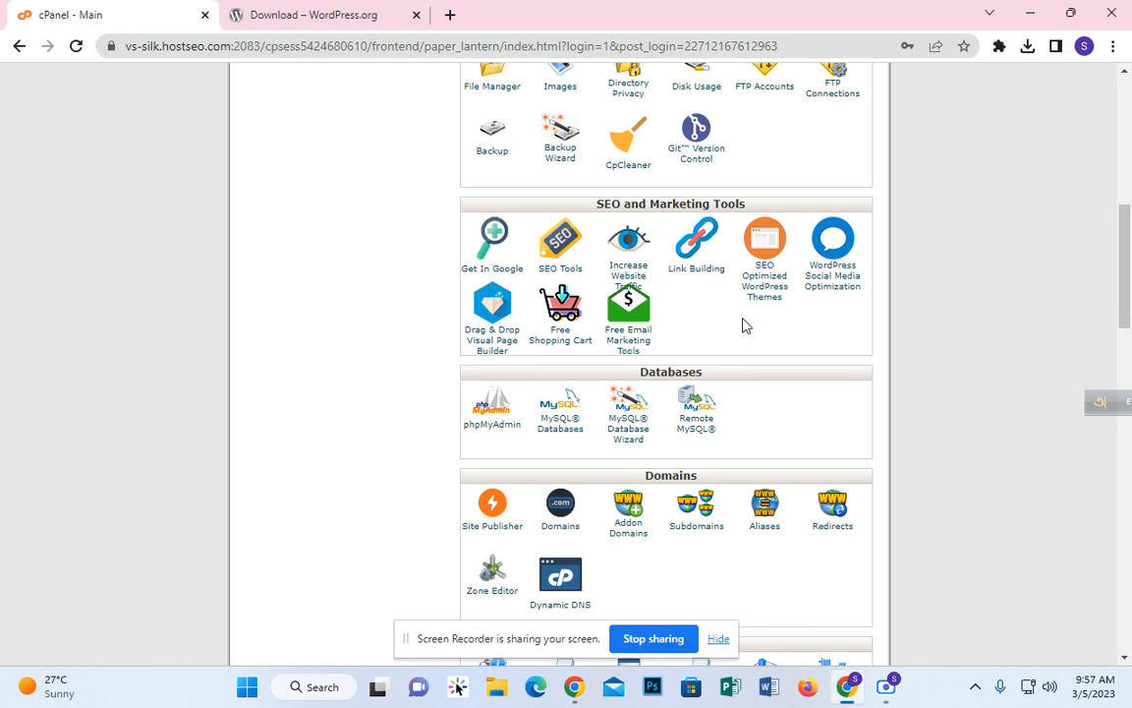
scroll(745, 326, "down", 2)
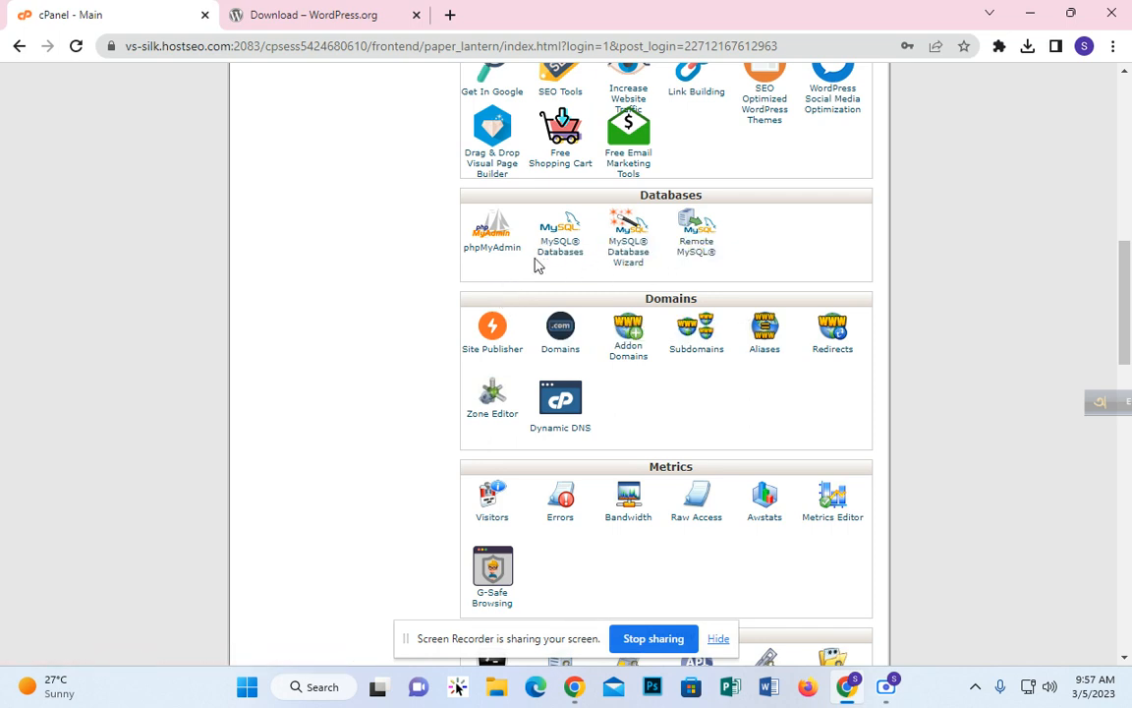
scroll(600, 261, "down", 1)
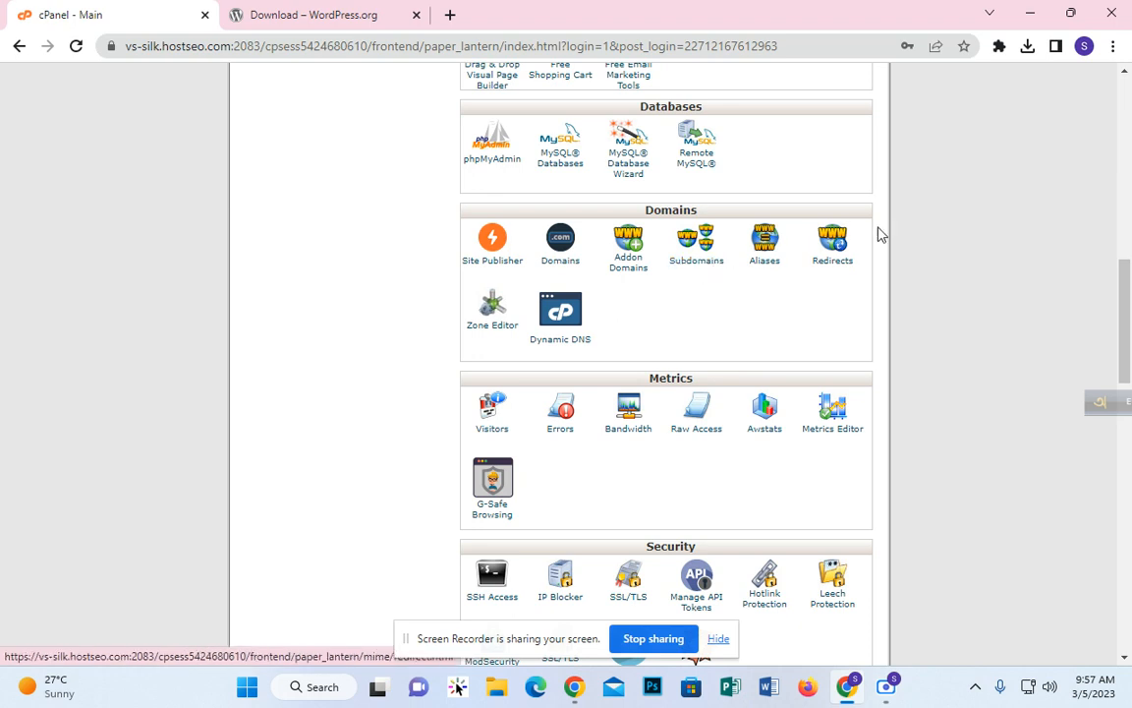
scroll(732, 285, "down", 4)
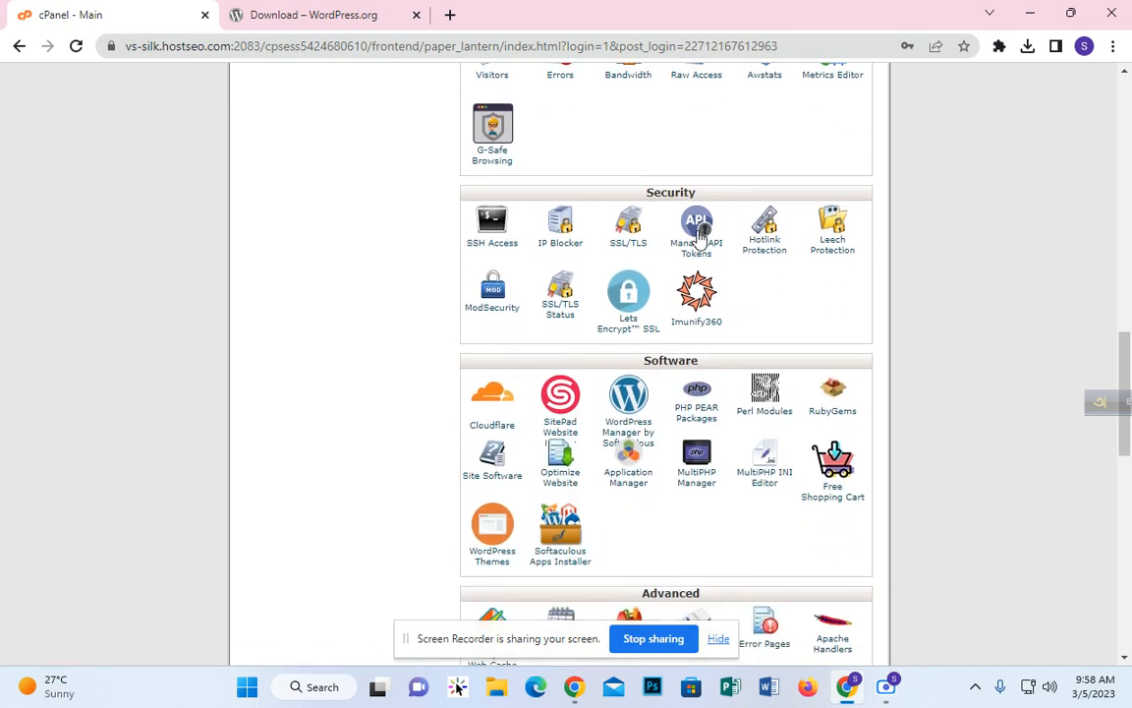
scroll(674, 250, "up", 2)
scroll(647, 296, "down", 3)
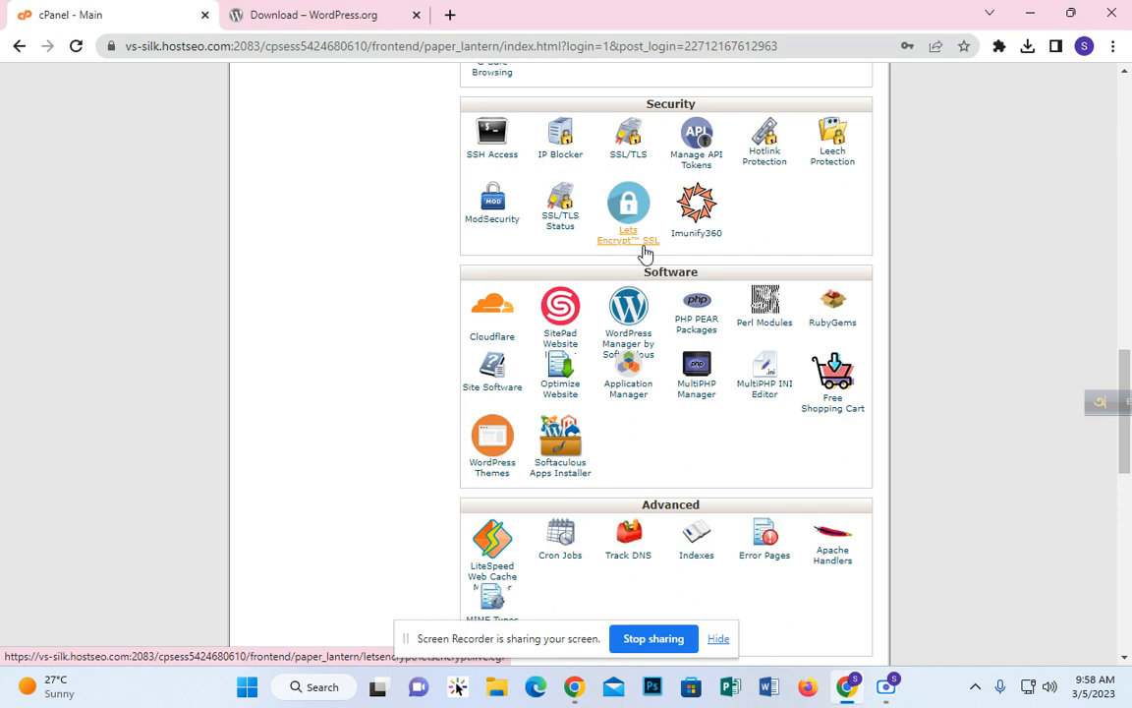
scroll(645, 254, "down", 1)
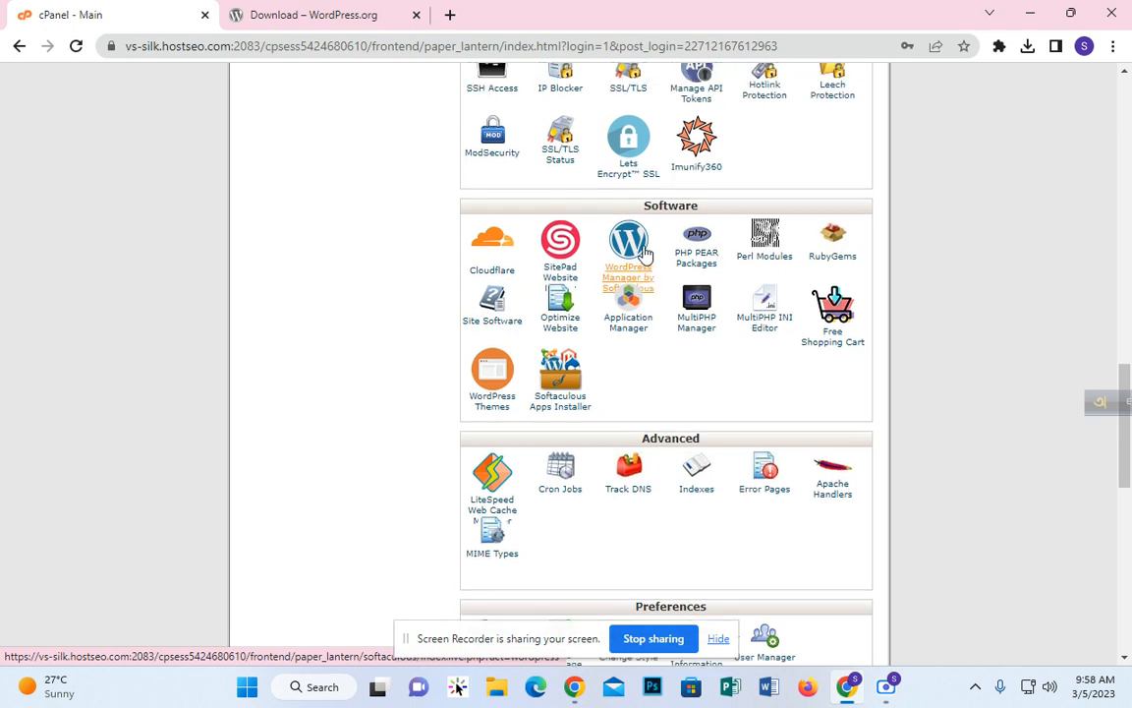
scroll(644, 254, "down", 5)
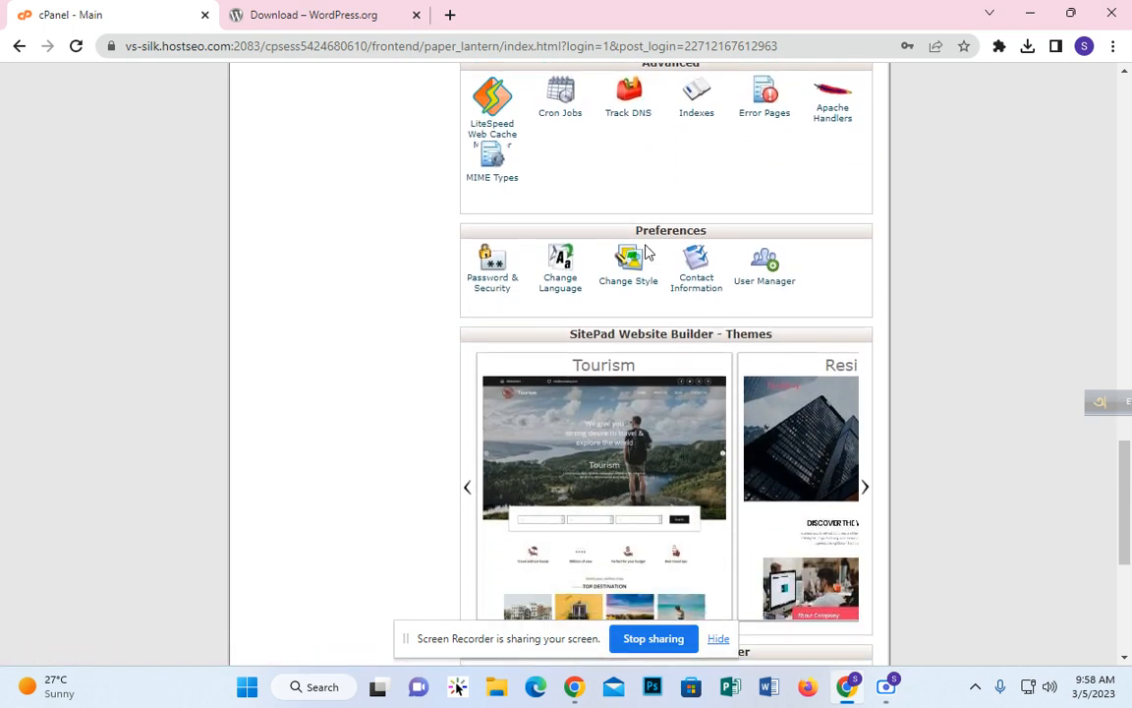
scroll(646, 253, "down", 3)
scroll(645, 273, "up", 5)
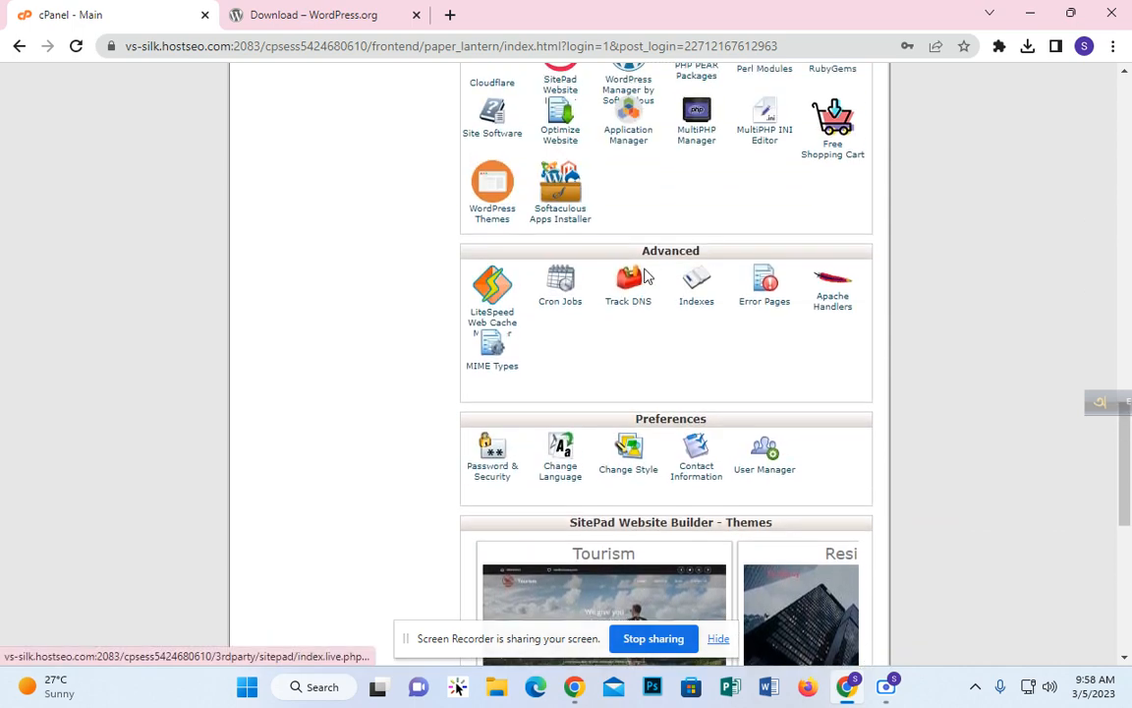
scroll(646, 275, "up", 12)
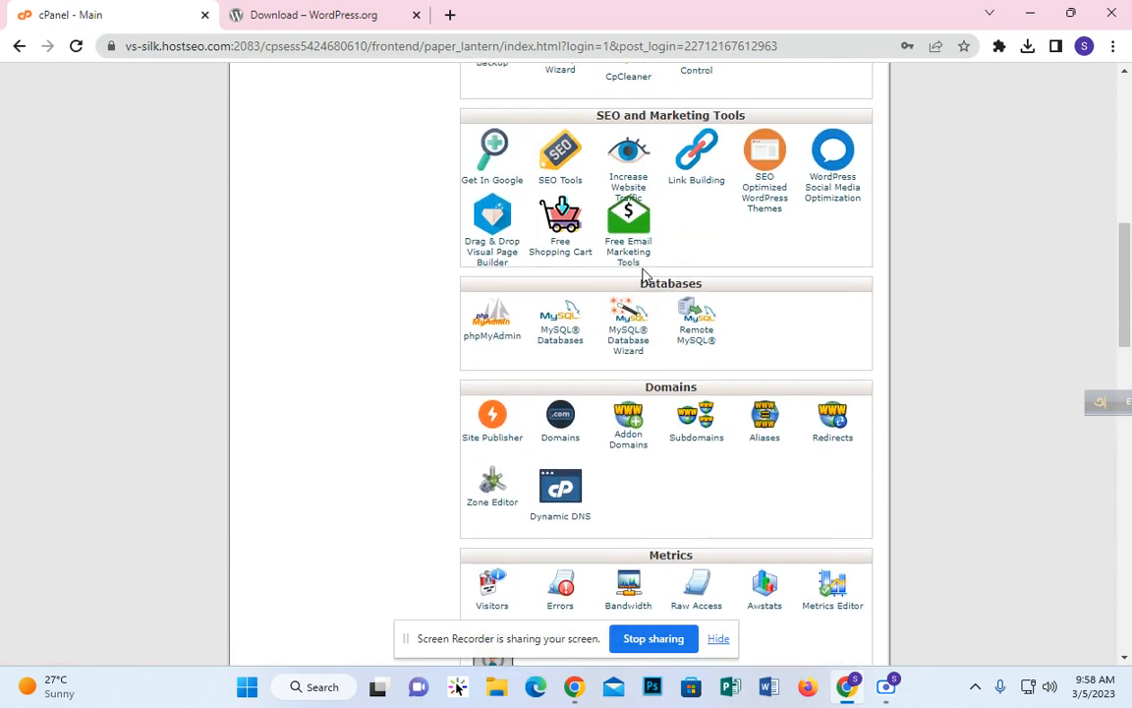
scroll(643, 275, "up", 5)
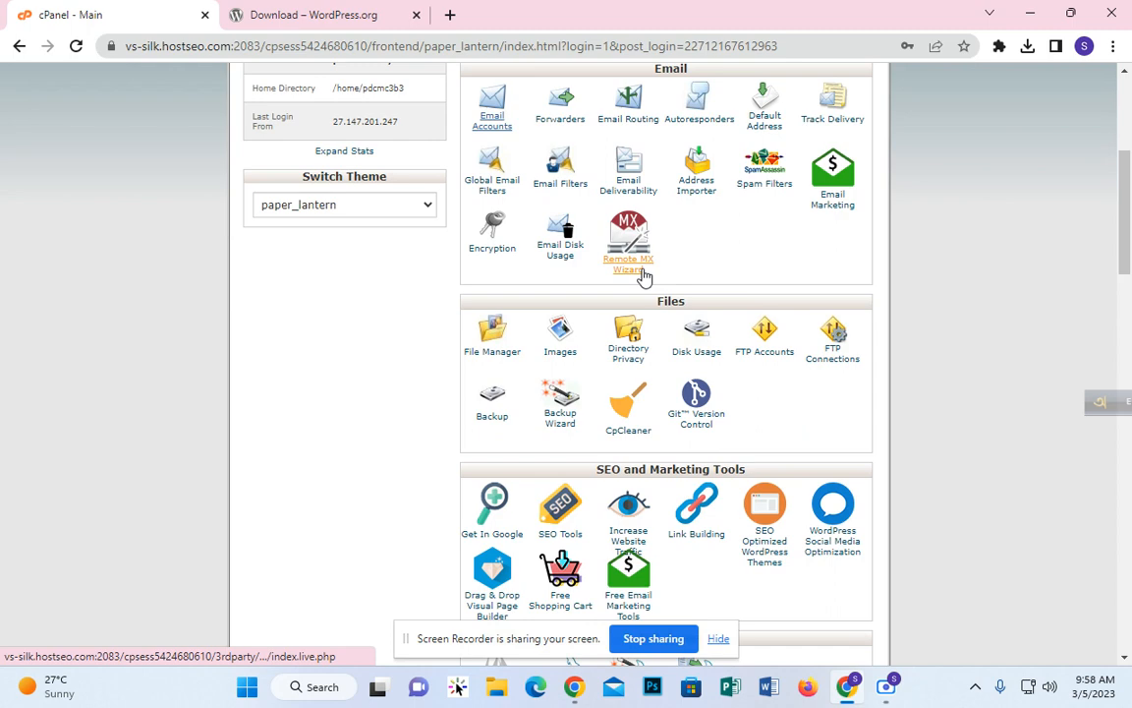
scroll(643, 276, "up", 5)
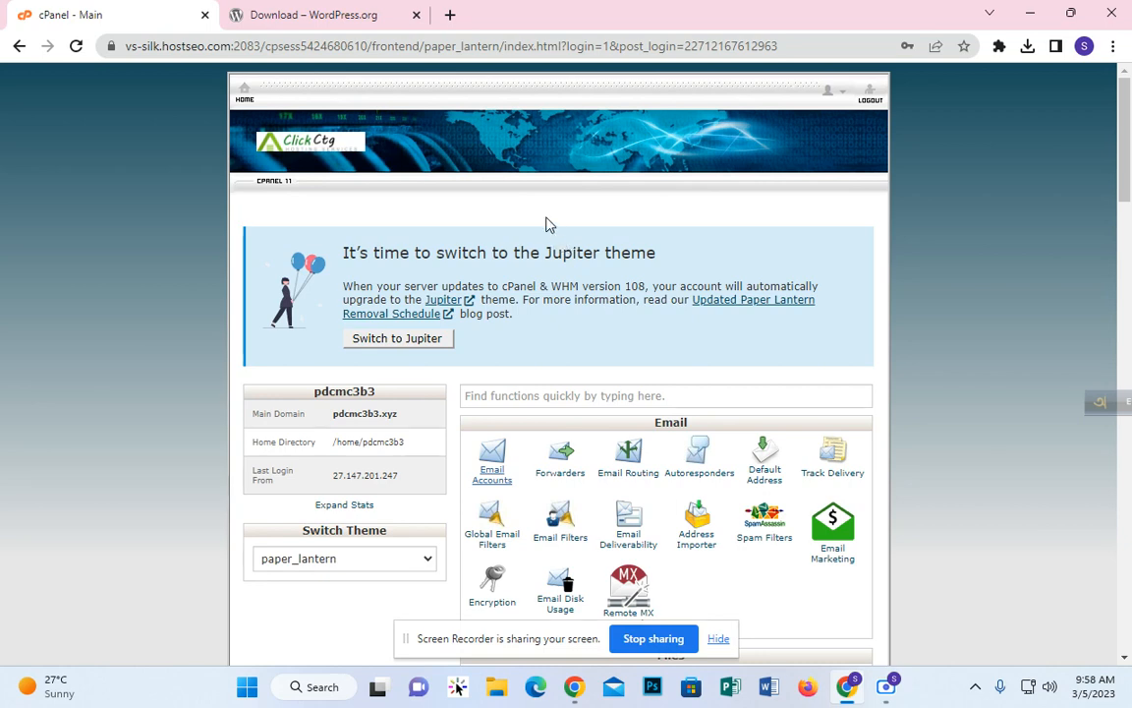
Download the WordPress 6.1.1 zip from WordPress.org and dismiss the download notices
left_click(369, 9)
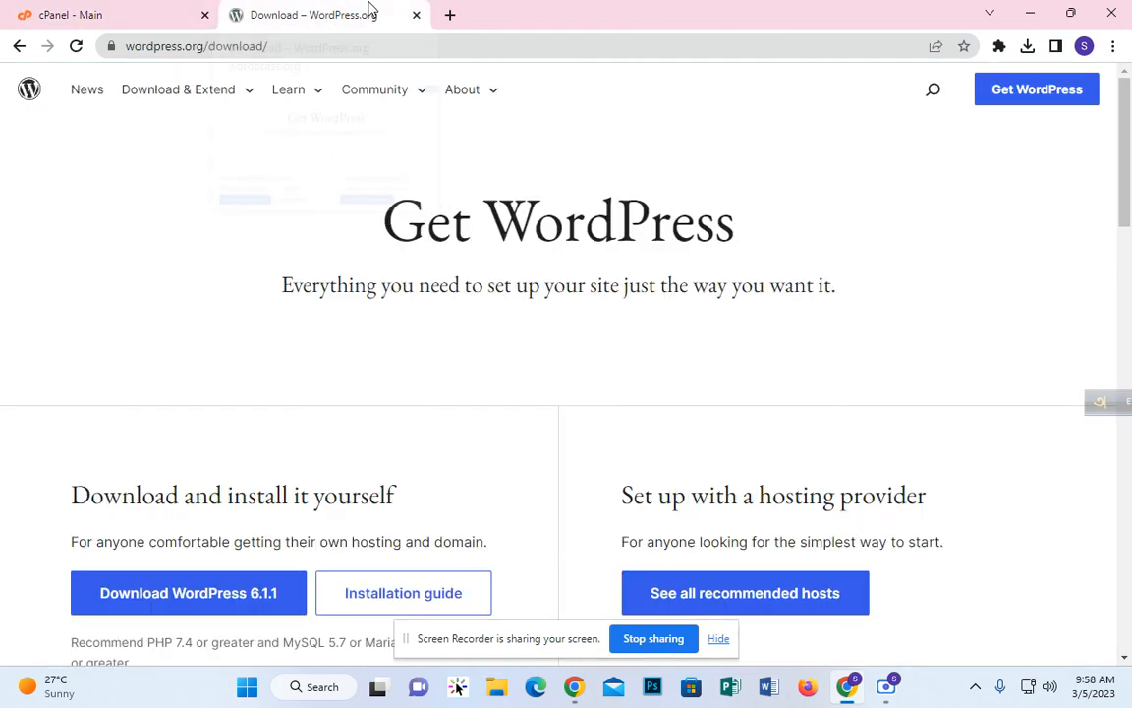
left_click(49, 96)
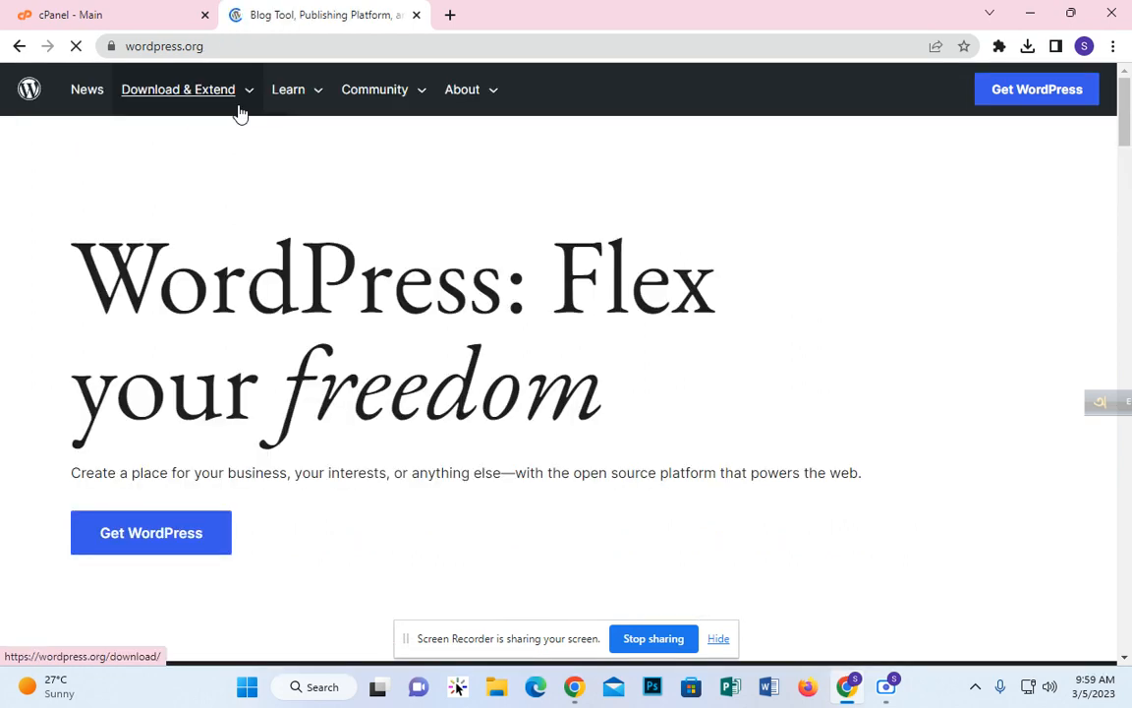
left_click(202, 553)
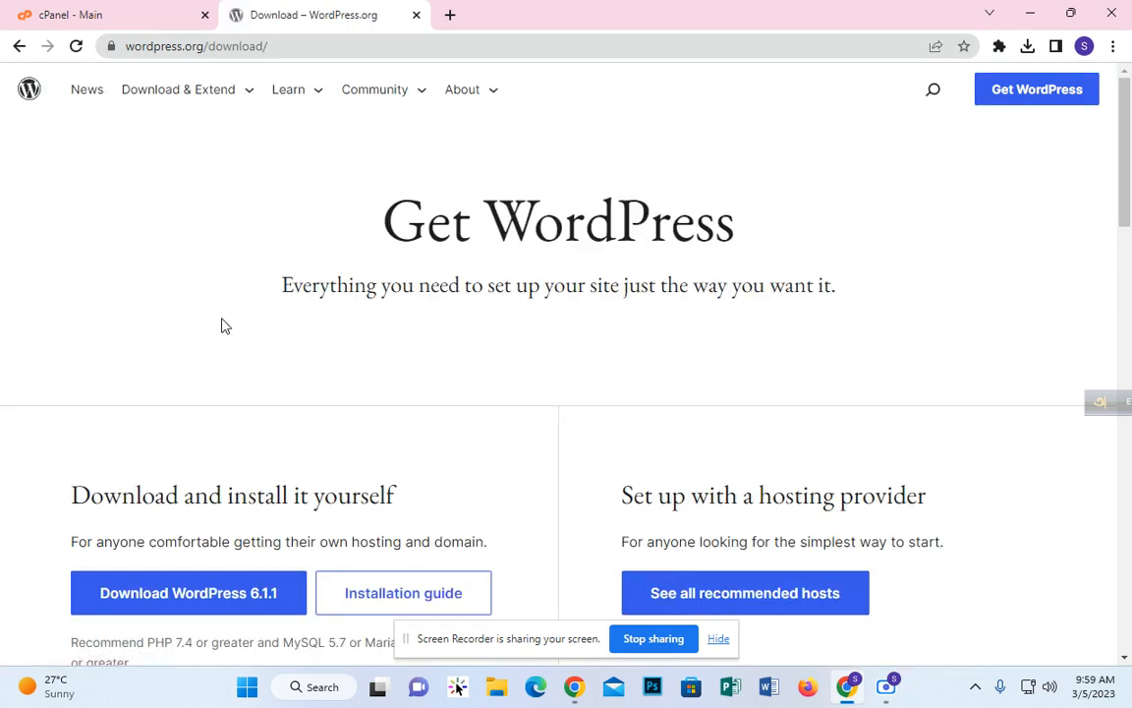
scroll(236, 255, "down", 2)
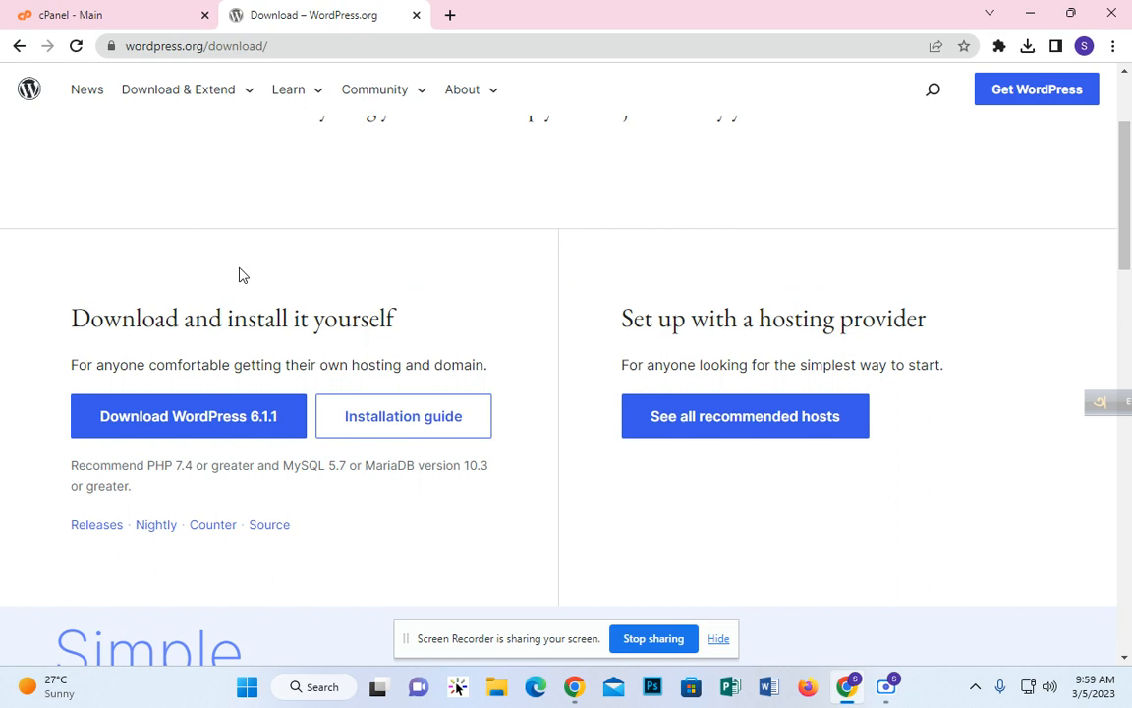
left_click(244, 425)
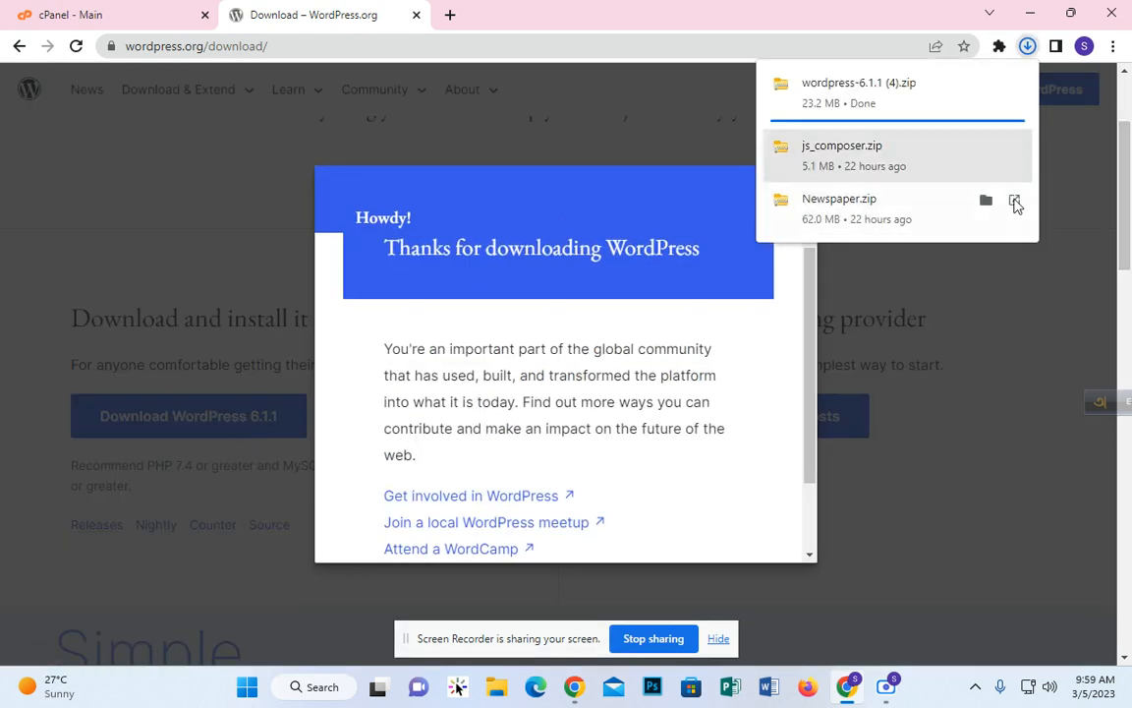
left_click(845, 442)
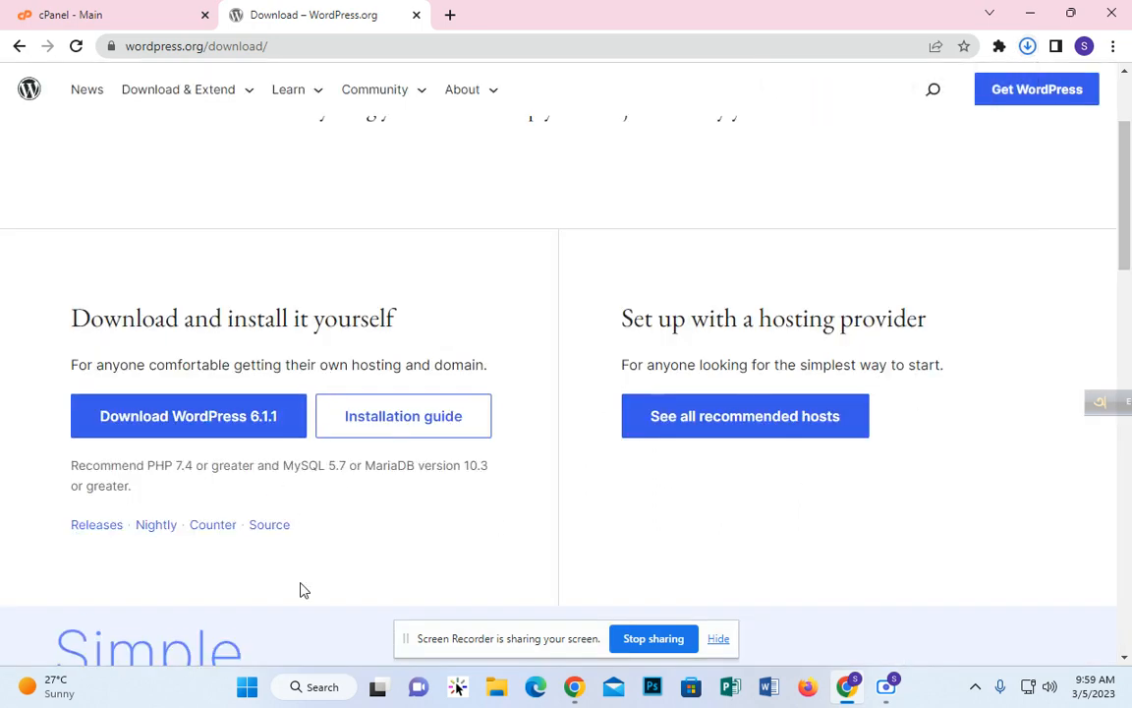
Find and select wordpress-6.1.1.zip in File Explorer's Downloads folder
left_click(496, 686)
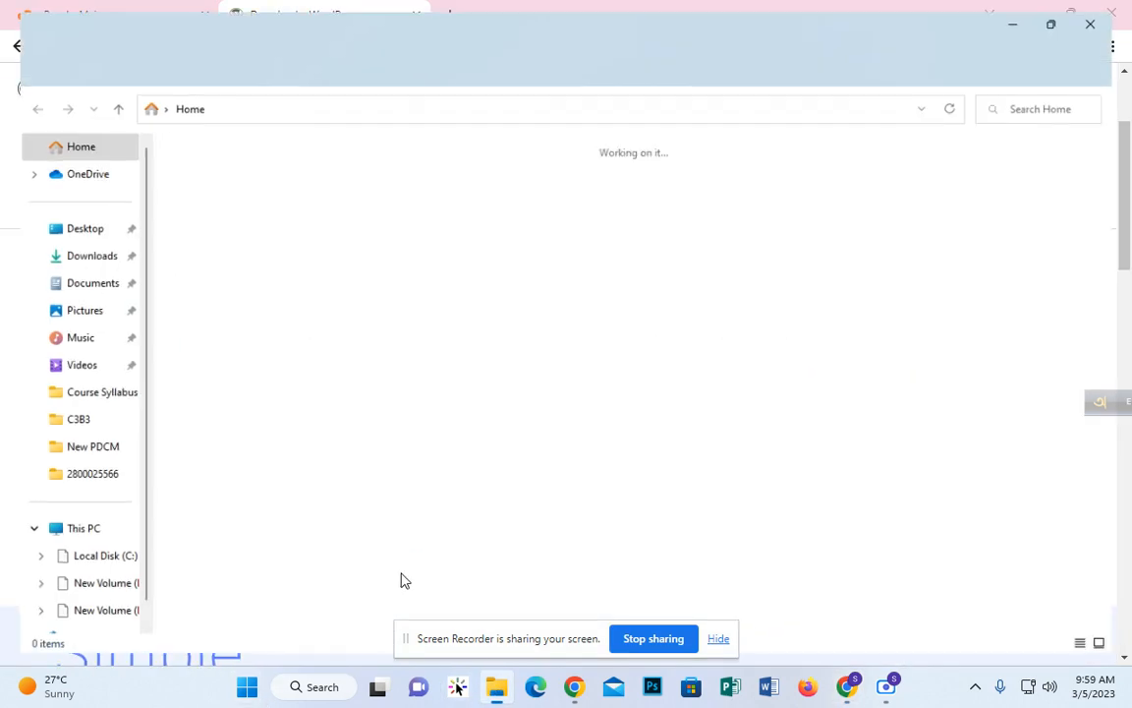
left_click(64, 254)
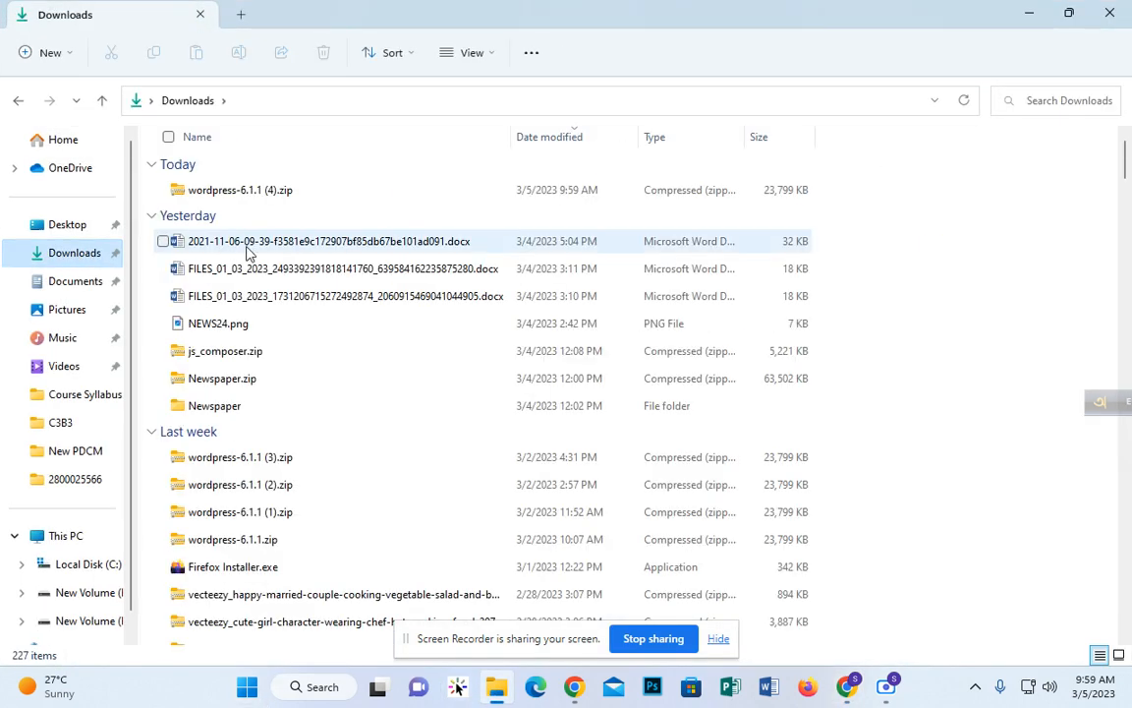
scroll(248, 391, "down", 2)
left_click(227, 468)
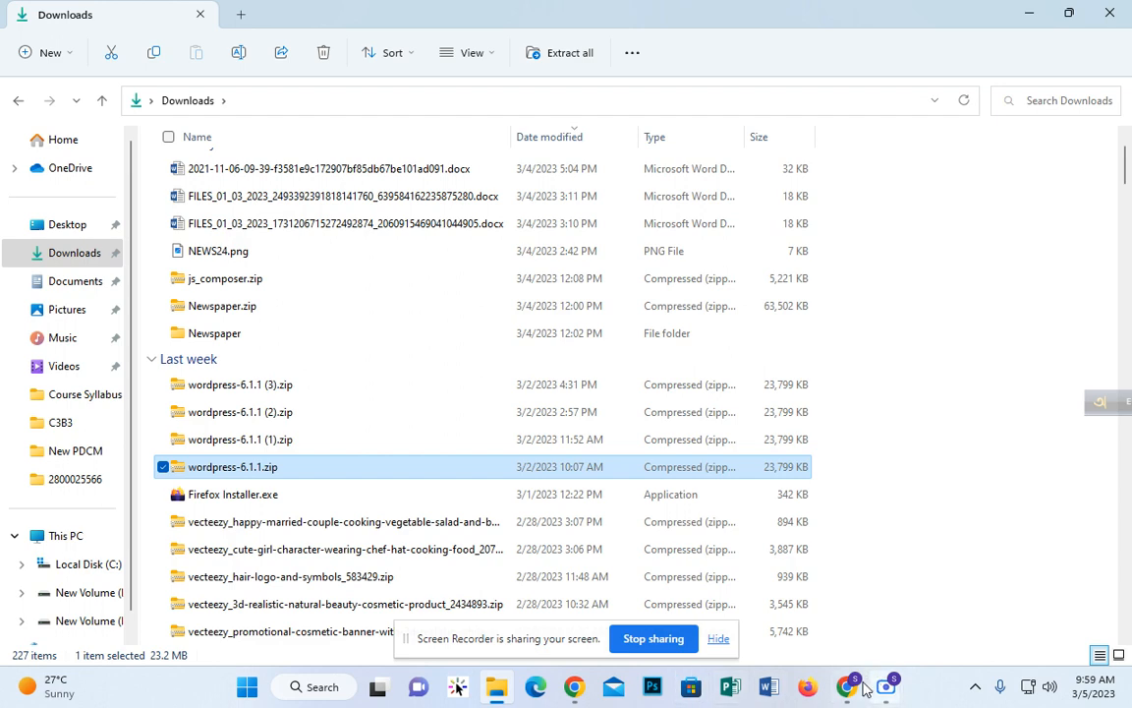
Go back to the browser's cPanel main dashboard tab
mouse_move(846, 686)
left_click(801, 558)
left_click(146, 15)
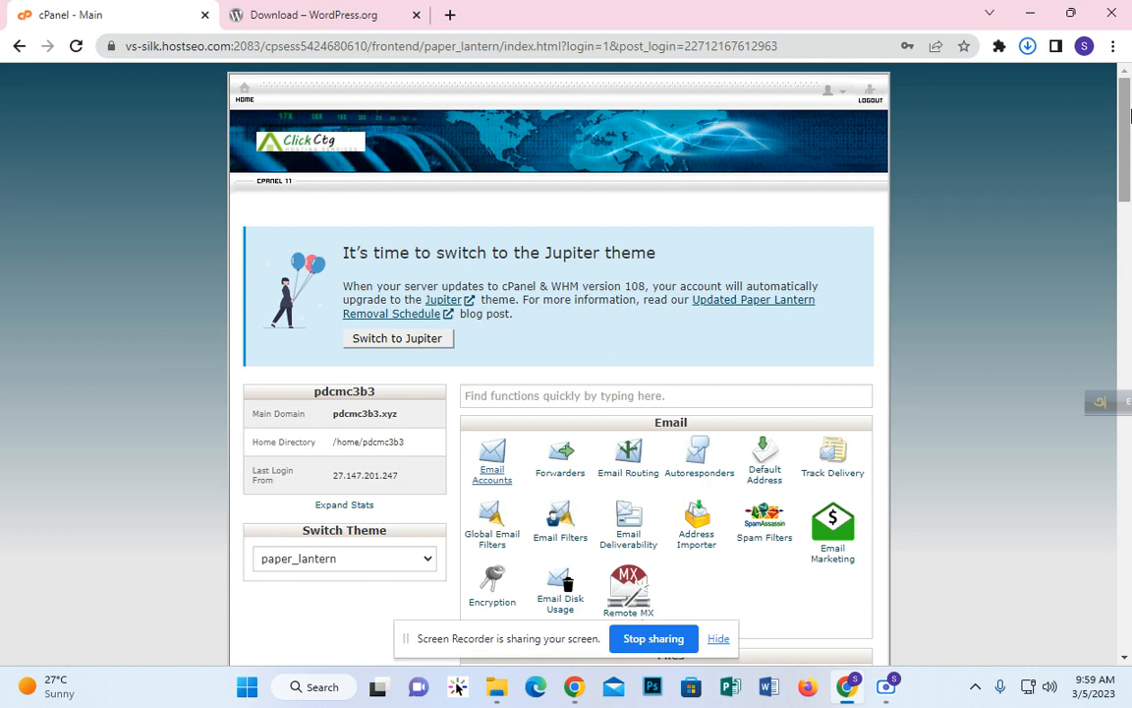
Open File Manager in a new tab and go to public_html's File Upload page
scroll(1130, 116, "down", 5)
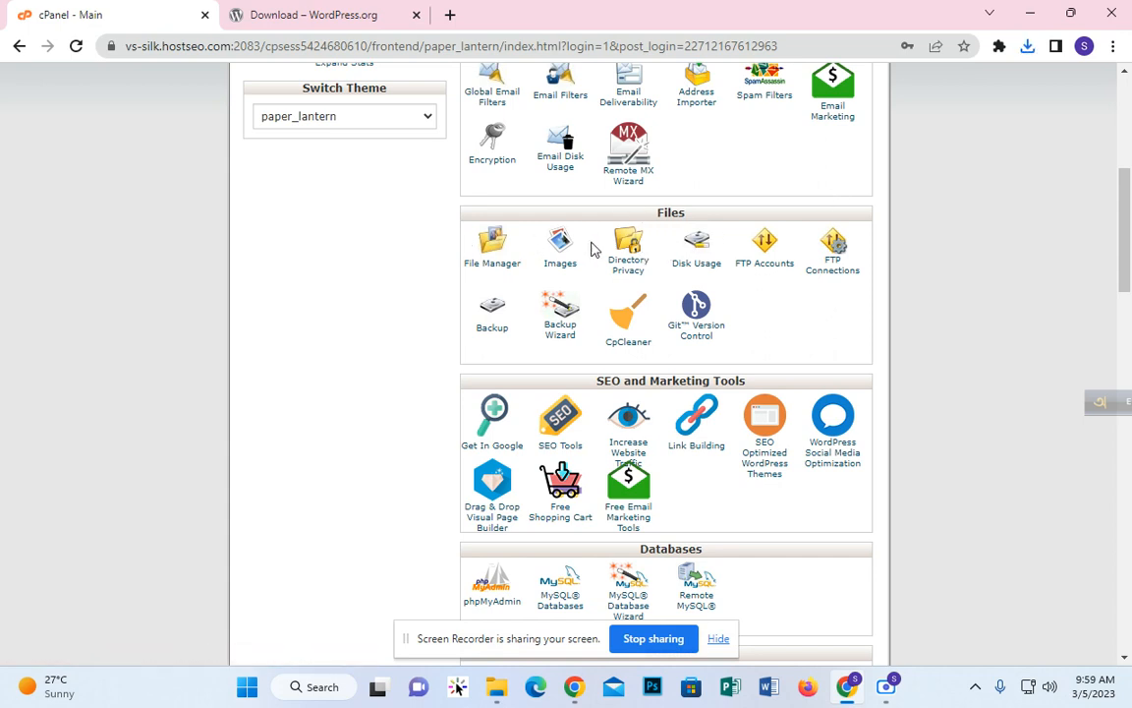
right_click(511, 273)
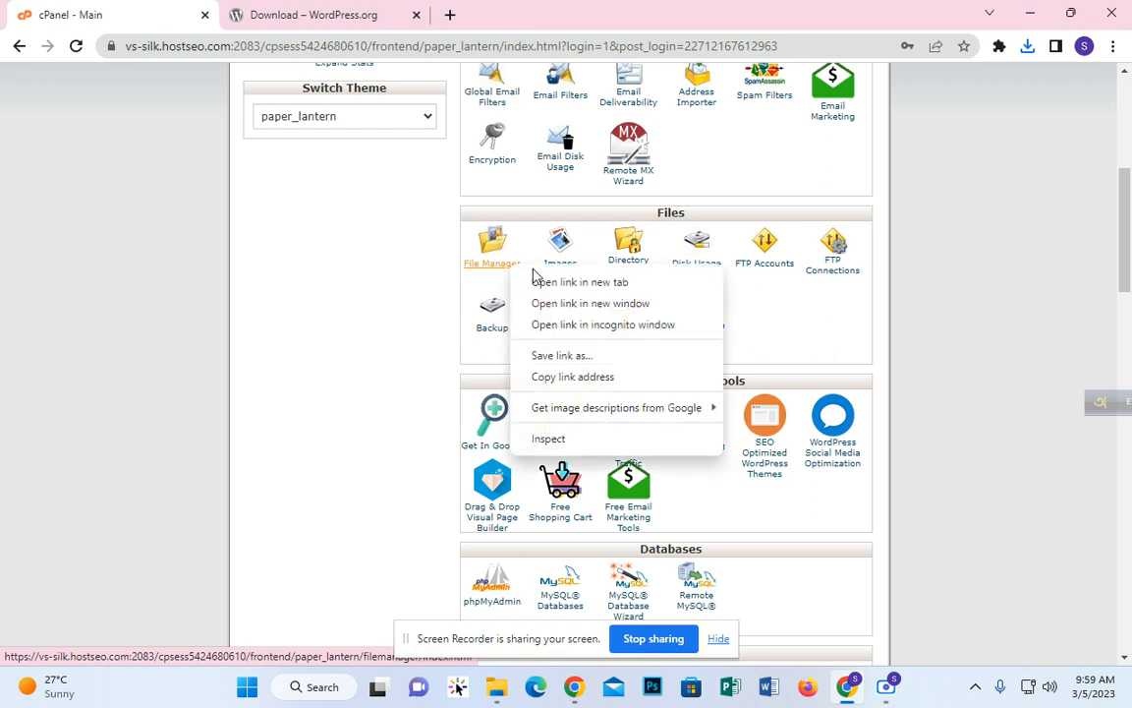
left_click(550, 283)
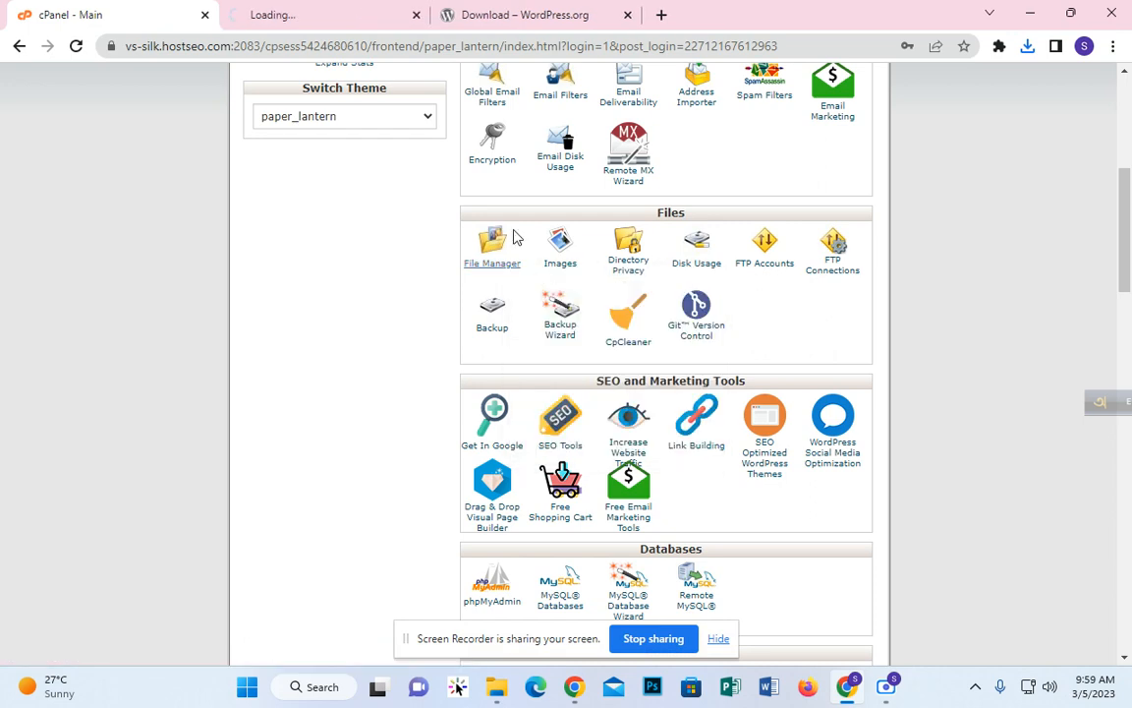
left_click(366, 29)
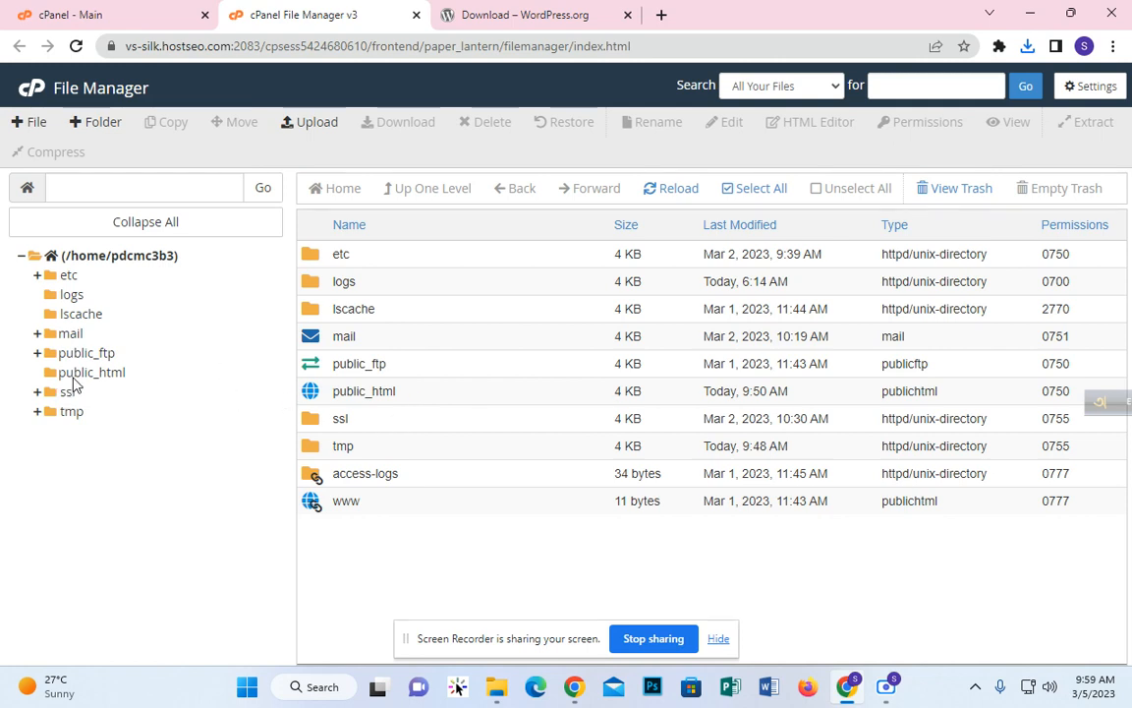
left_click(78, 374)
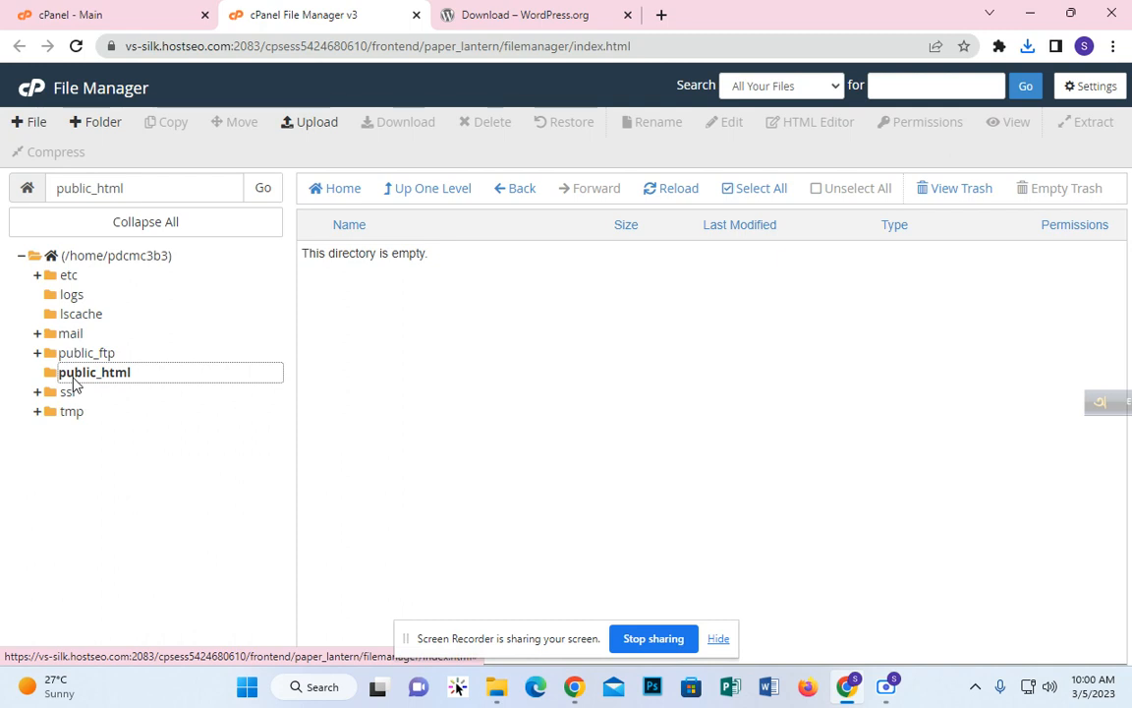
left_click(341, 131)
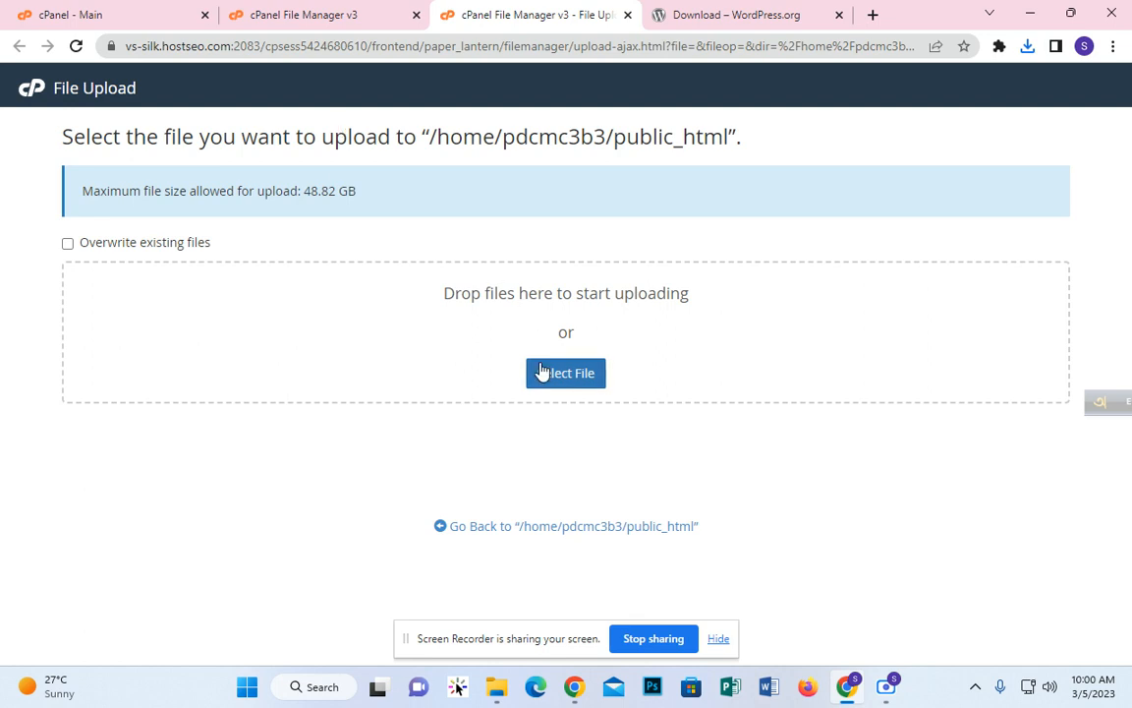
Upload wordpress-6.1.1.zip into public_html, then go back to the File Manager tab
left_click(541, 373)
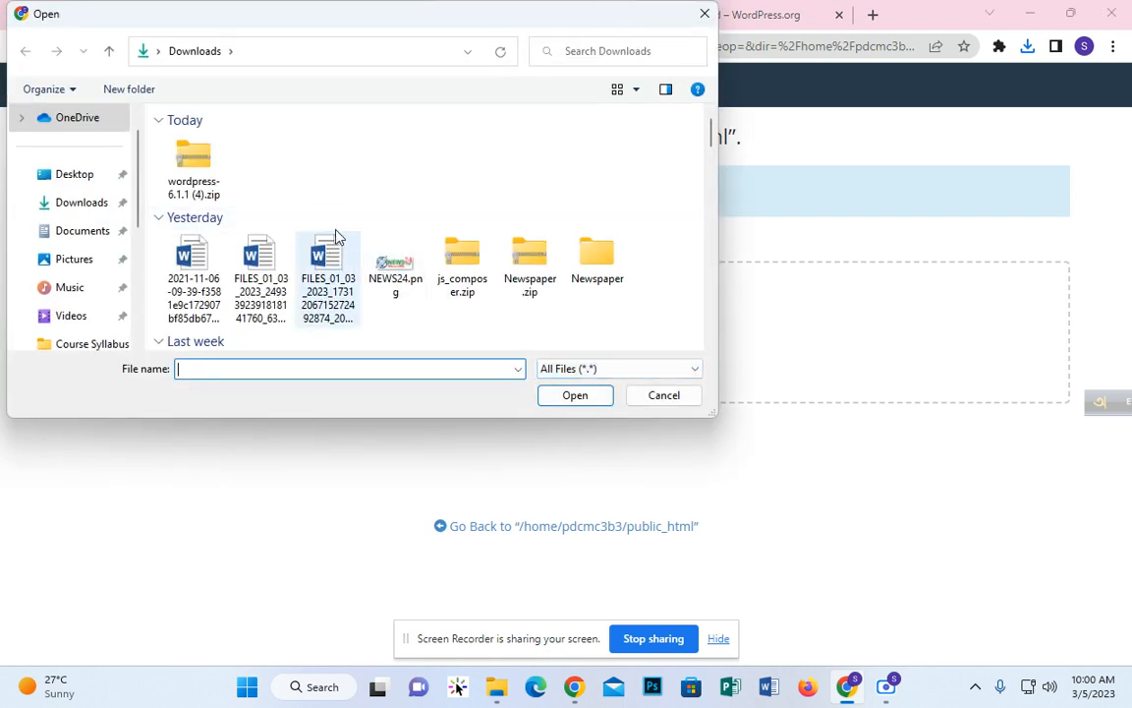
scroll(336, 234, "down", 1)
left_click(393, 285)
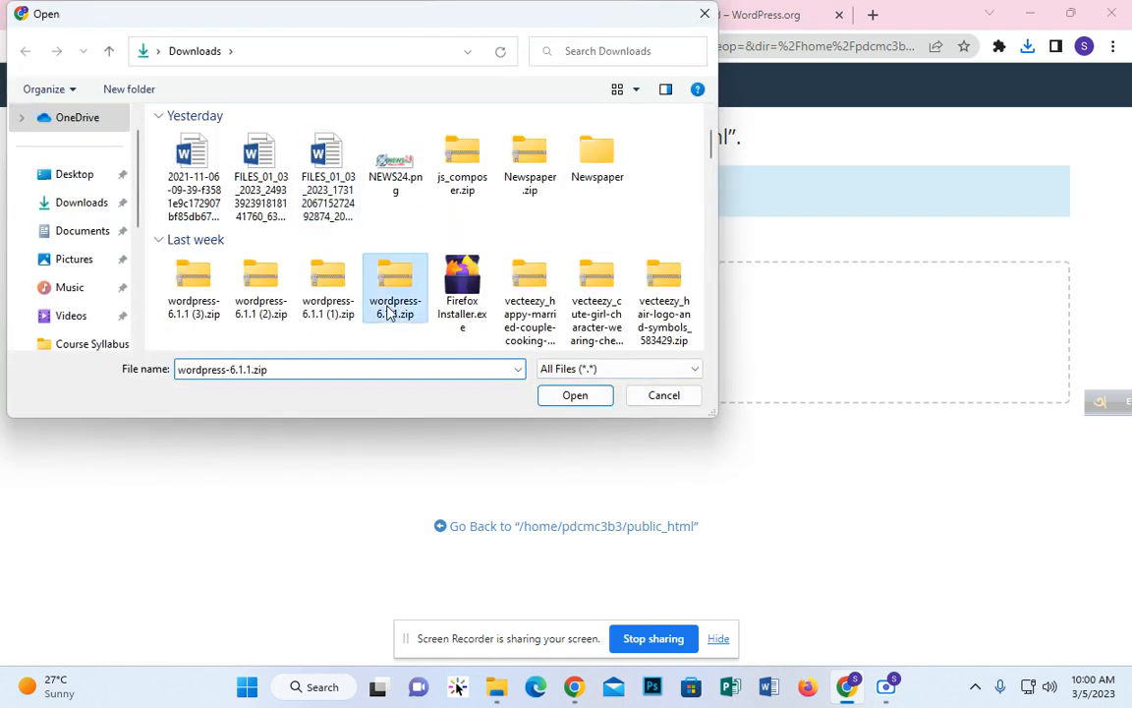
left_click(597, 398)
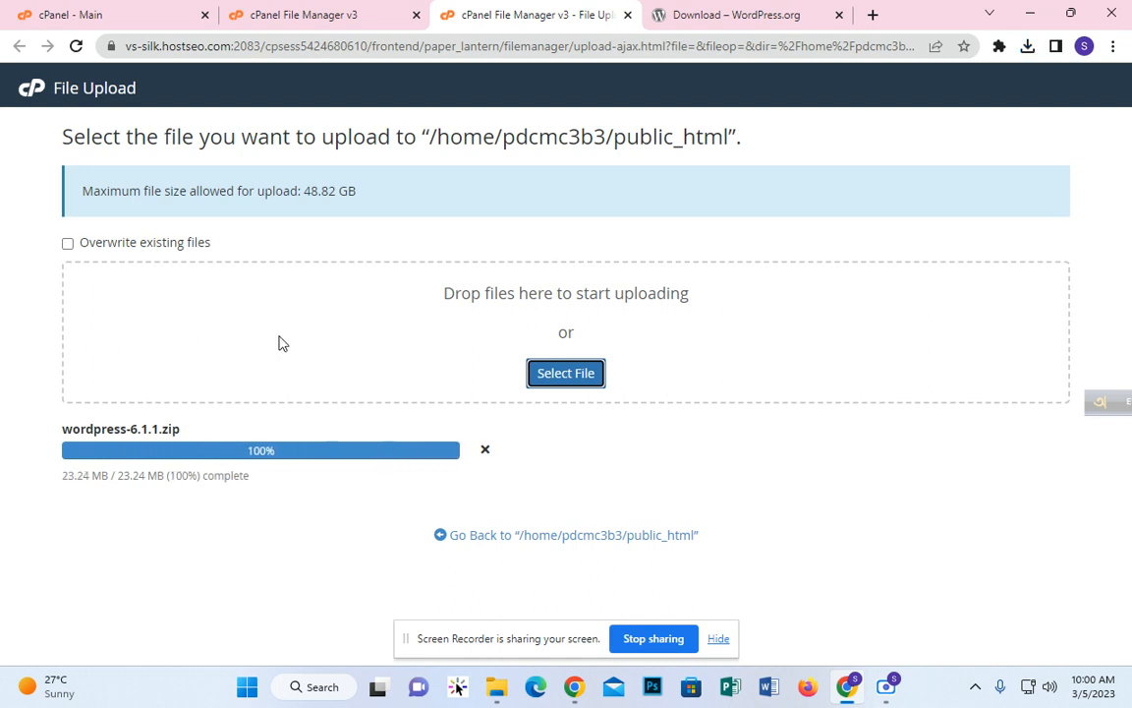
left_click(315, 11)
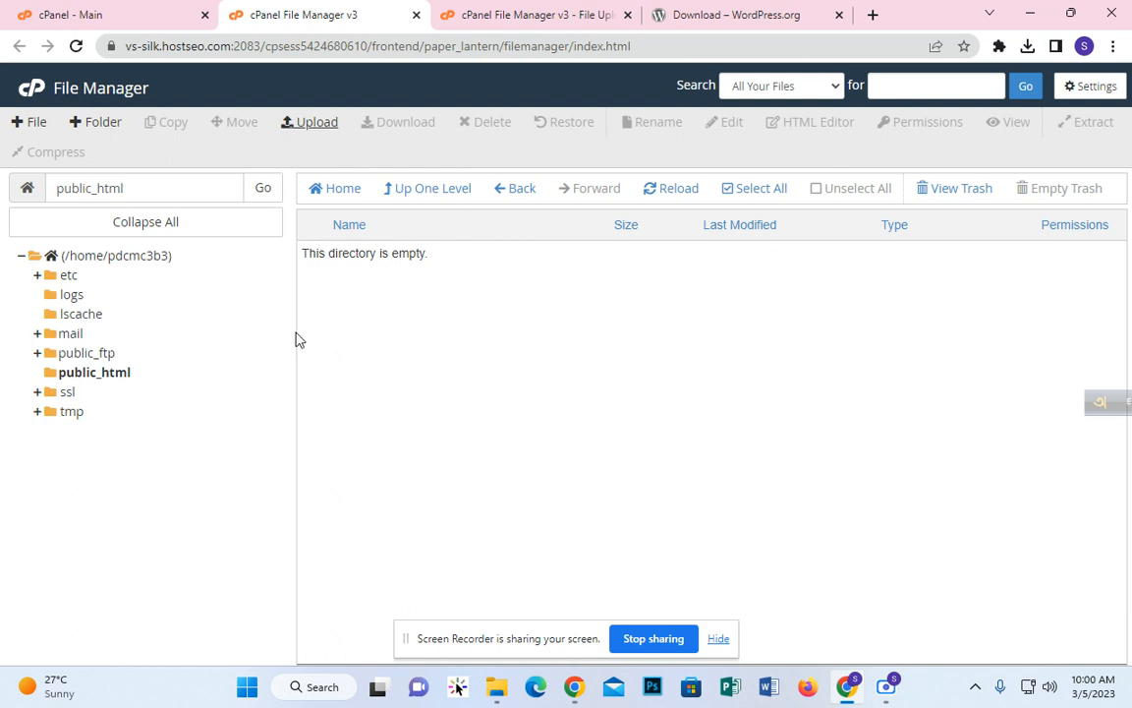
Reload the public_html listing and check the wordpress-6.1.1.zip upload finished
left_click(678, 189)
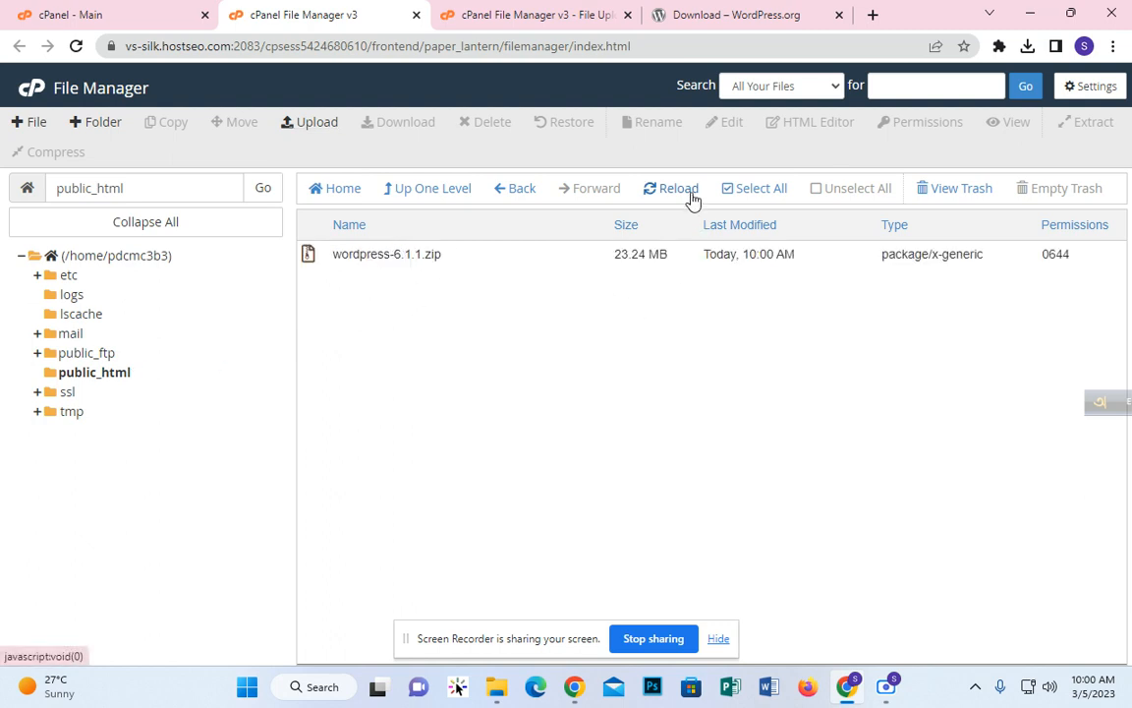
left_click(313, 257)
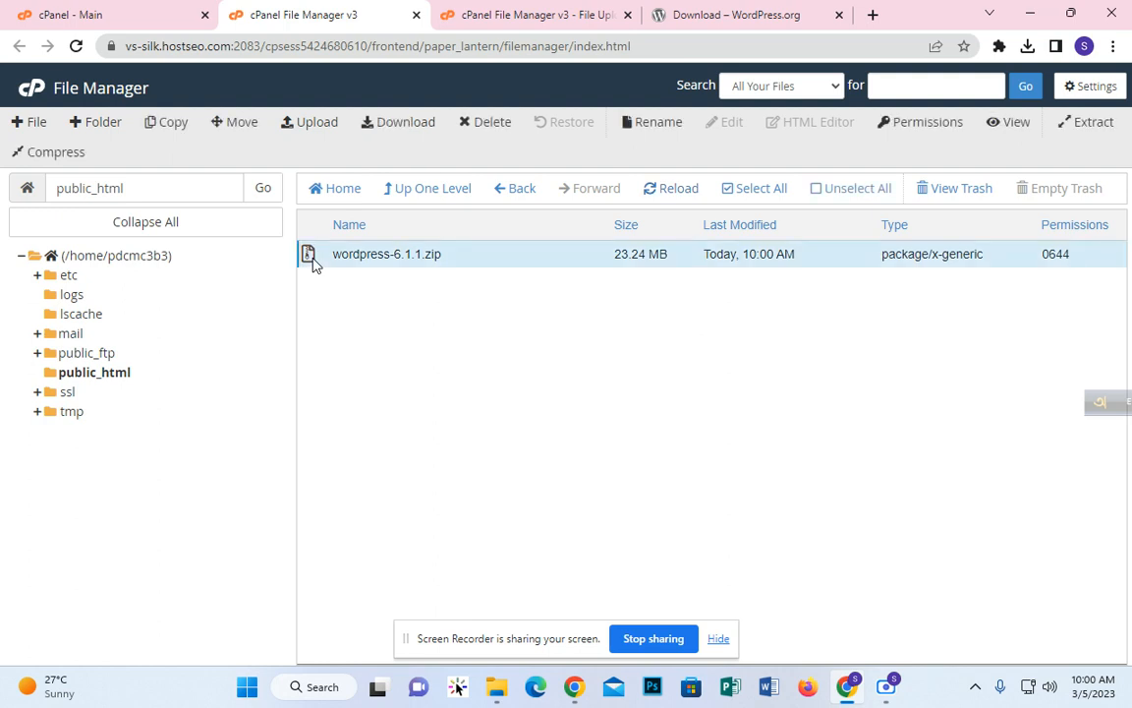
left_click(517, 15)
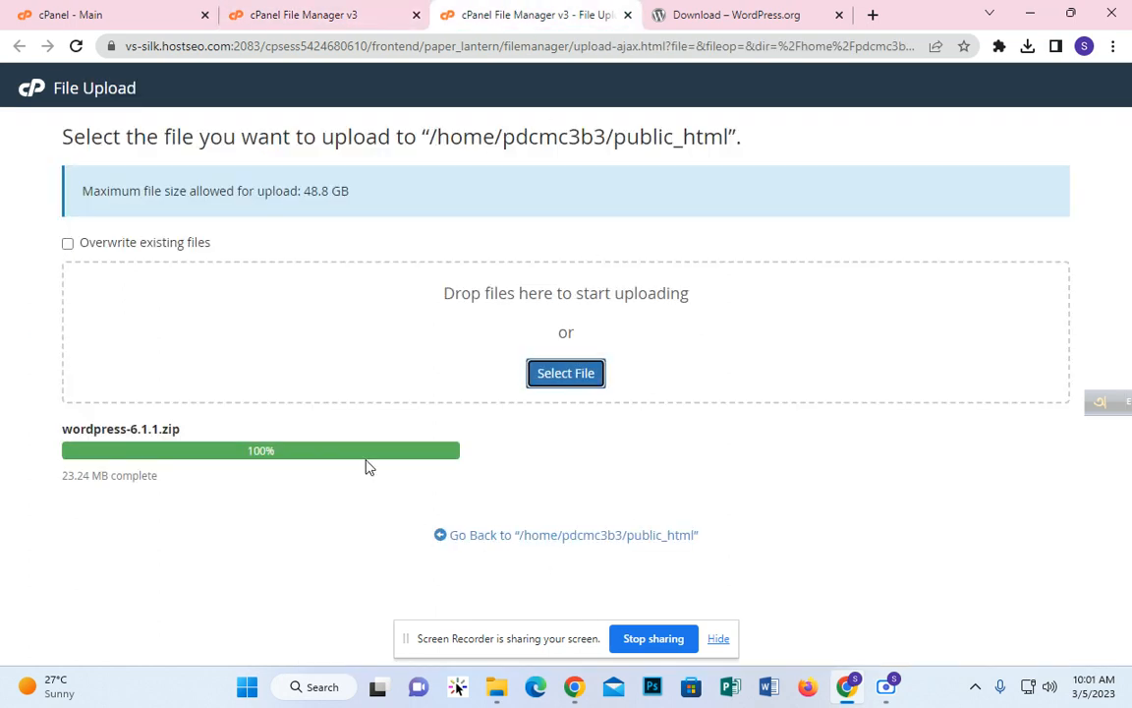
left_click(384, 14)
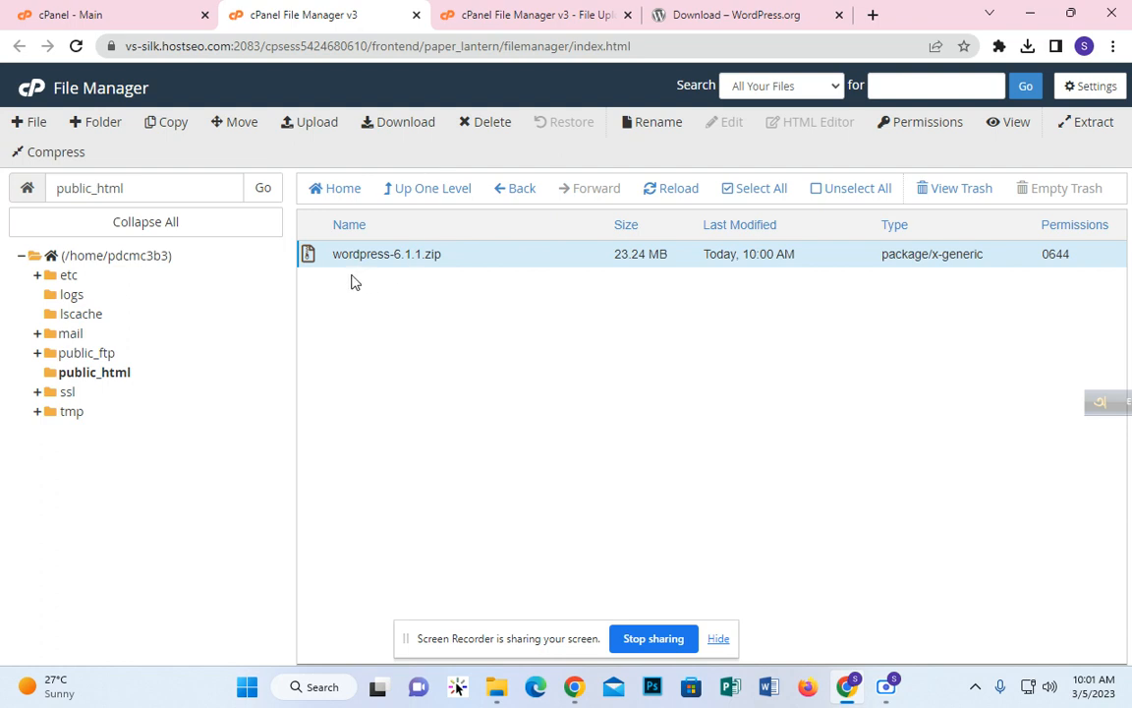
Extract wordpress-6.1.1.zip into /public_html, creating a wordpress folder
right_click(313, 264)
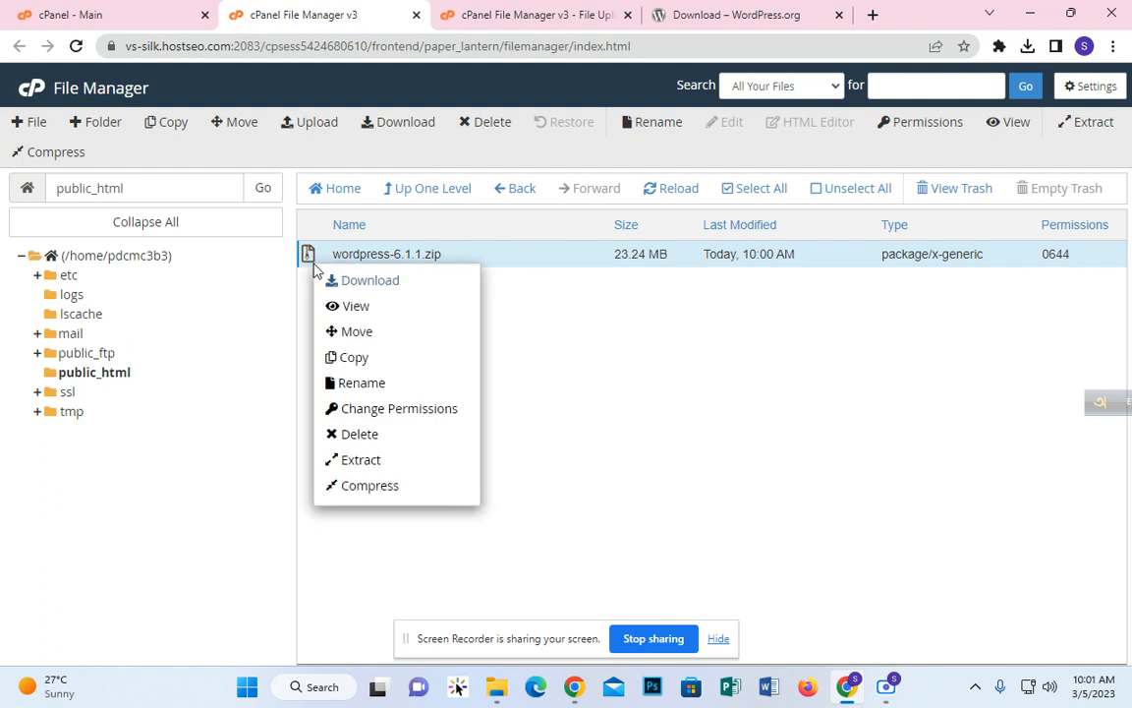
left_click(382, 474)
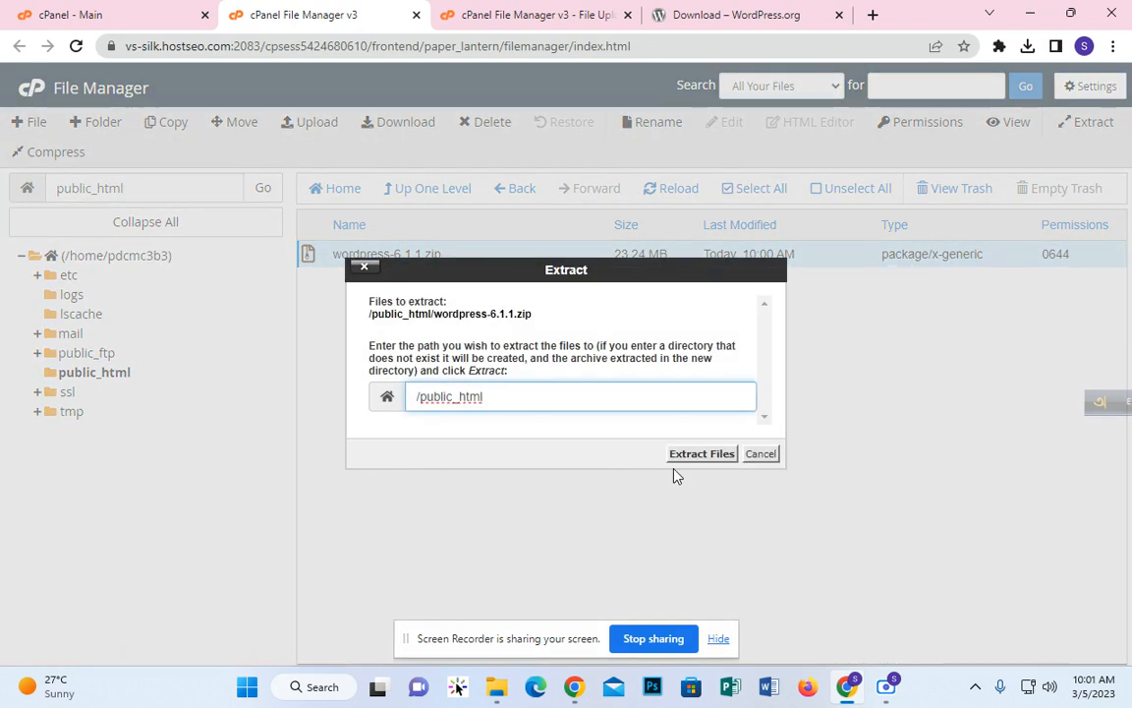
left_click(698, 454)
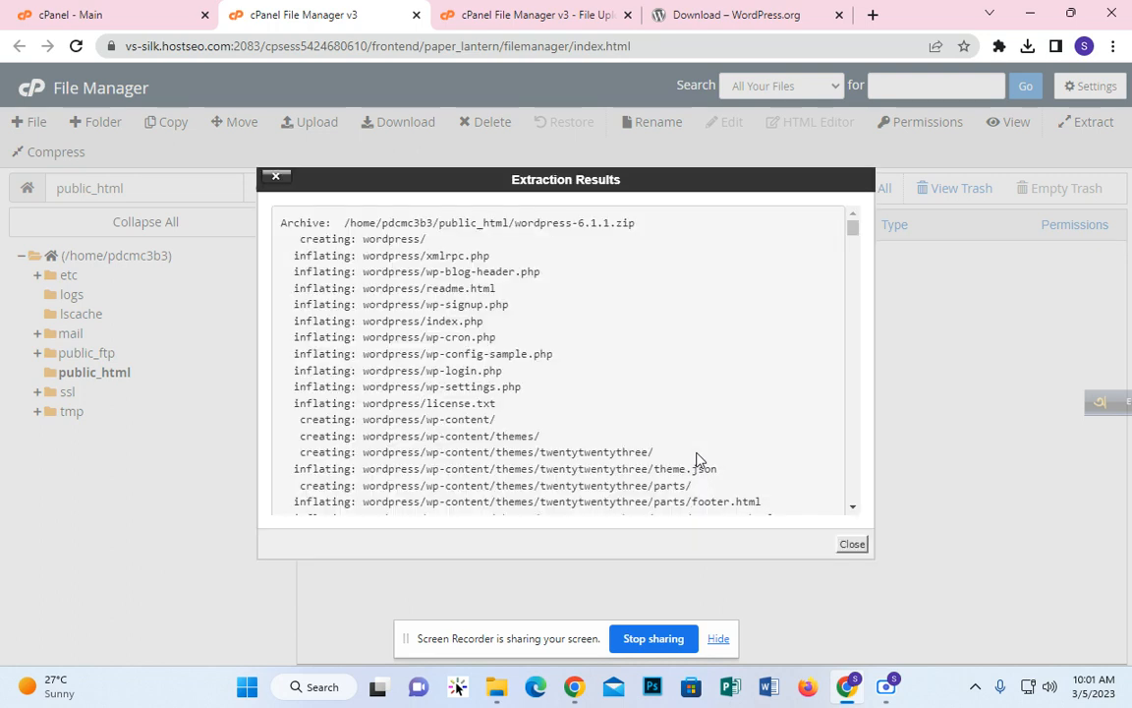
left_click(847, 547)
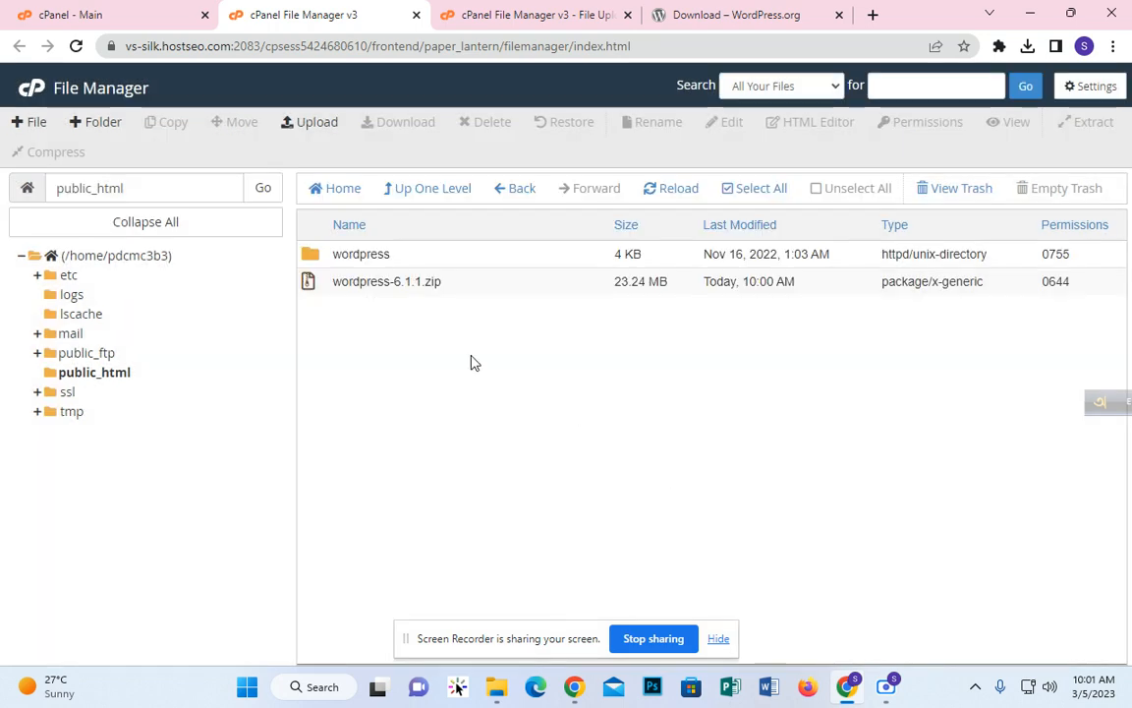
Select everything in the wordpress folder and move it to /public_html/
double_click(314, 257)
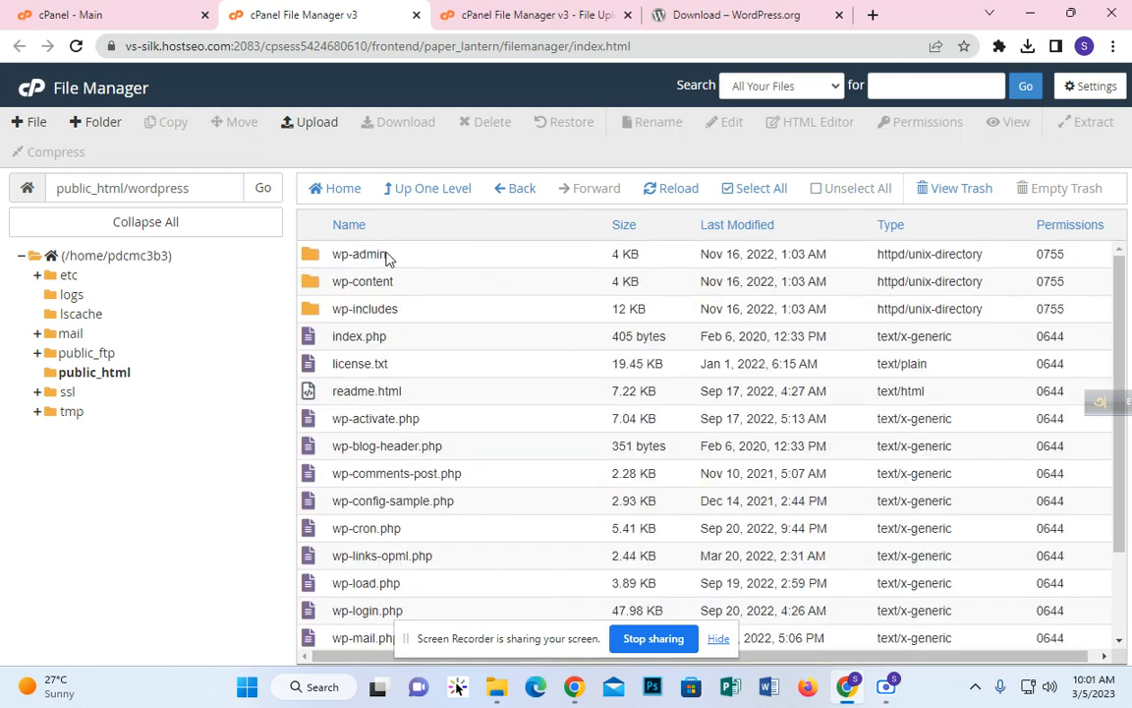
left_click(770, 192)
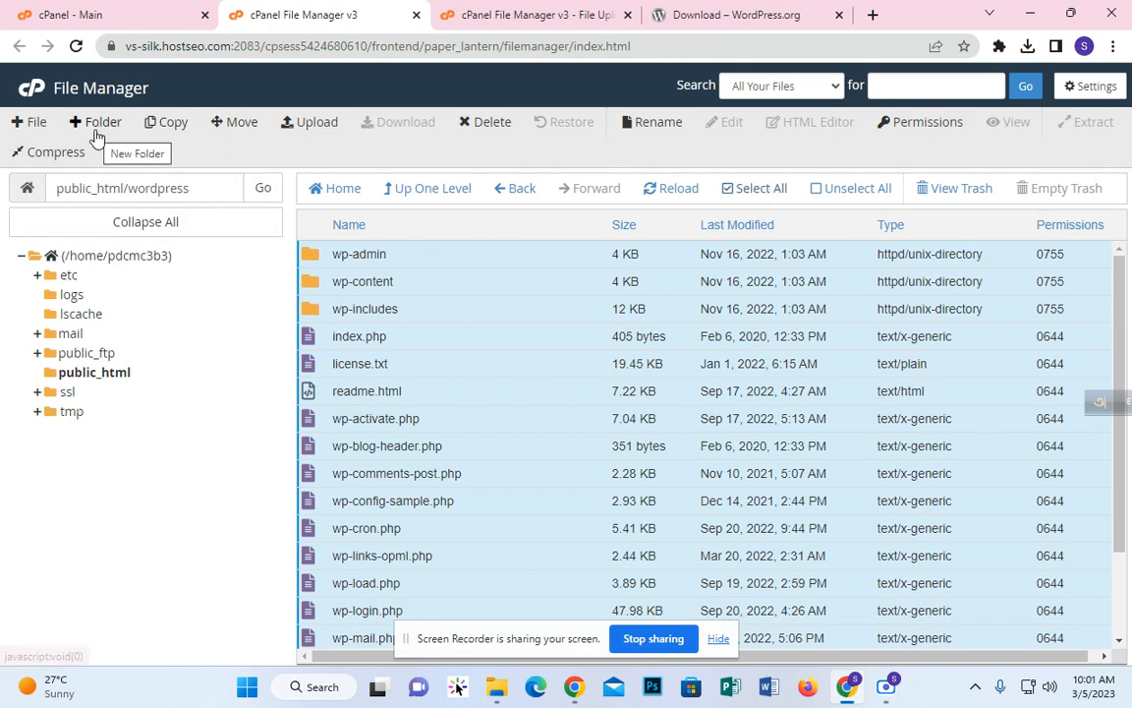
left_click(236, 126)
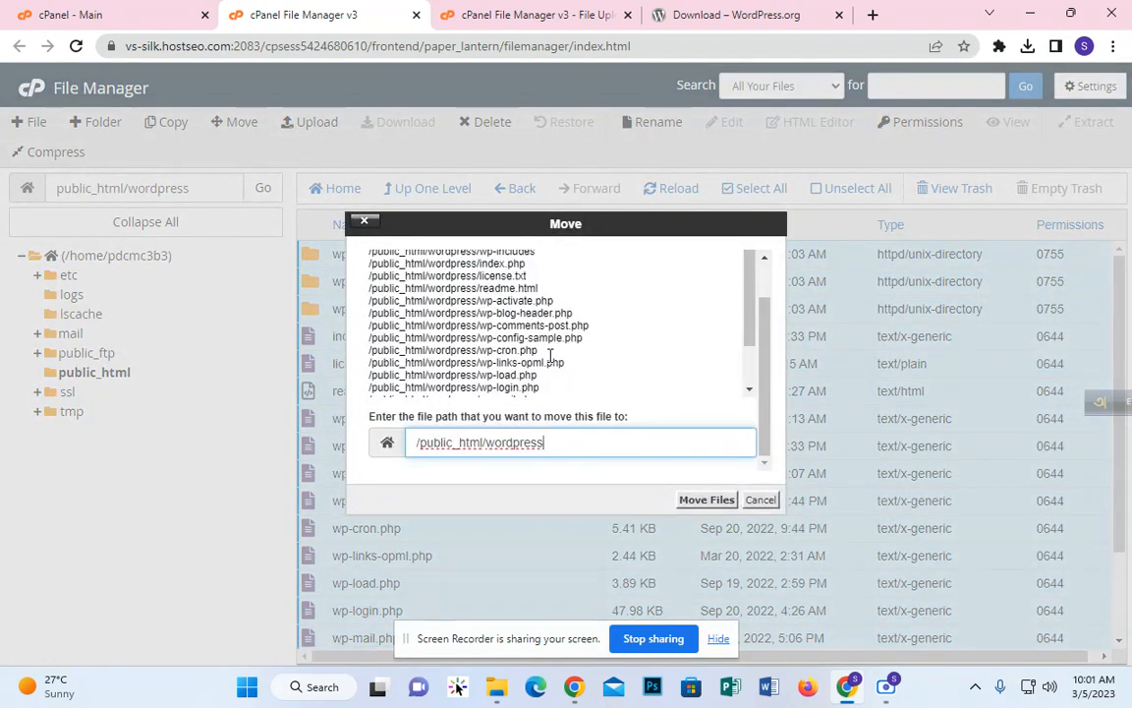
left_click(652, 442)
key("BackSpace")
key("BackSpace")
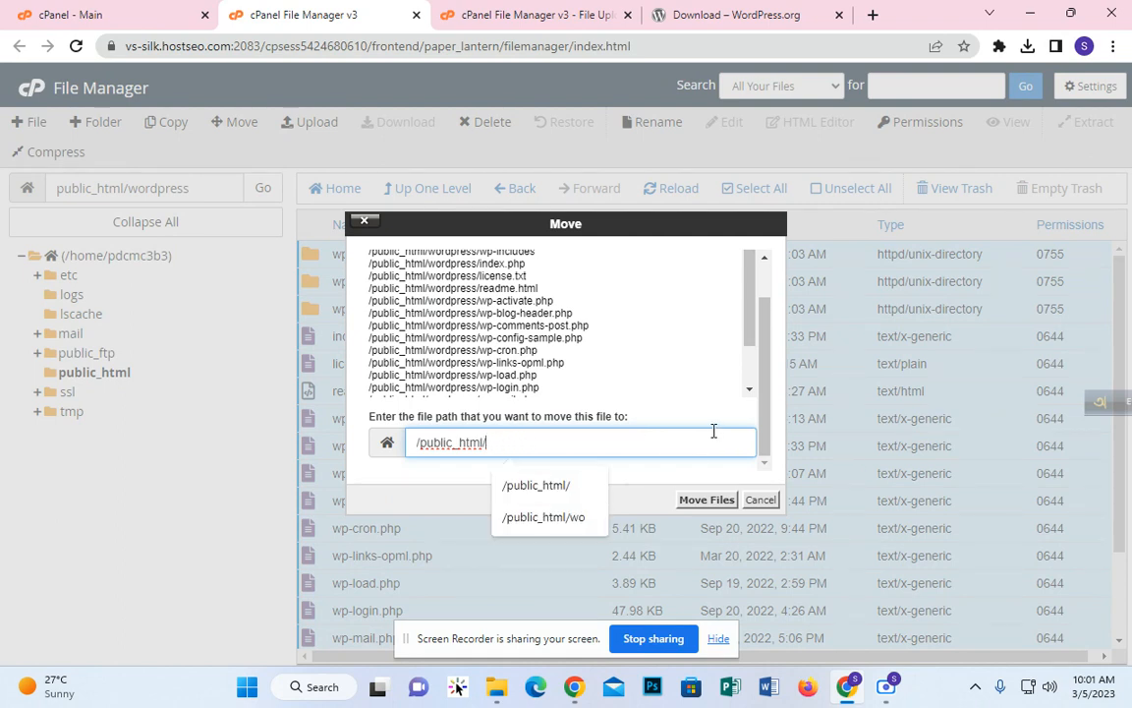
left_click(495, 483)
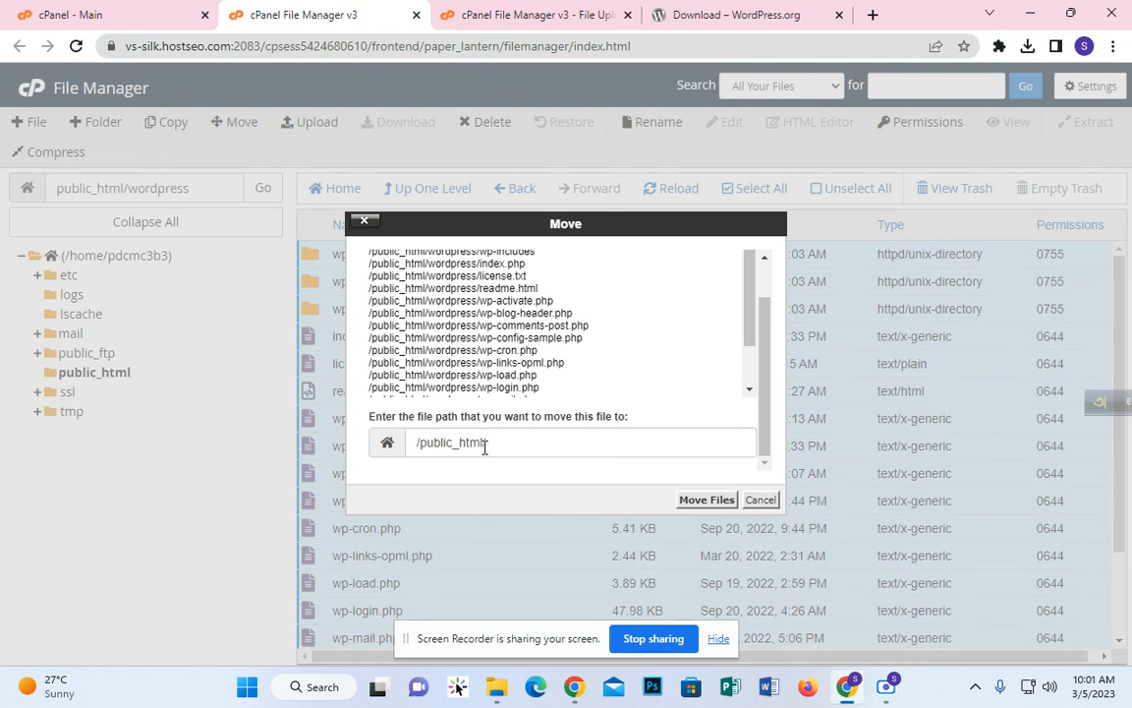
left_click_drag(485, 446, 425, 449)
left_click(524, 445)
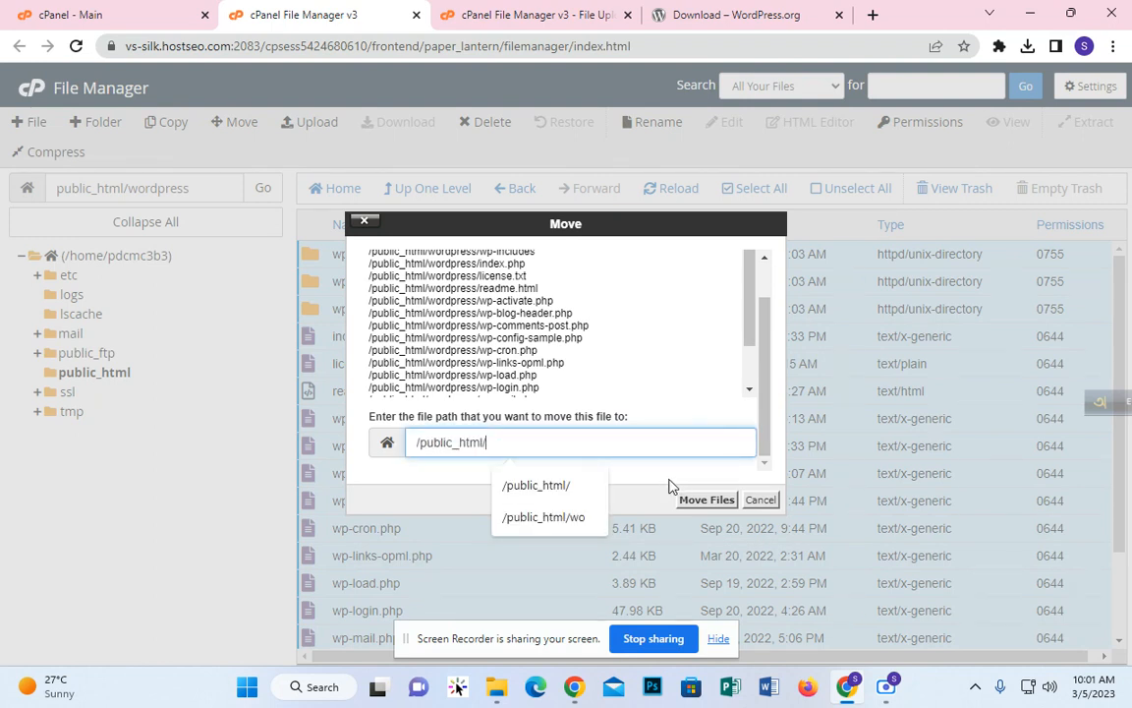
left_click(664, 485)
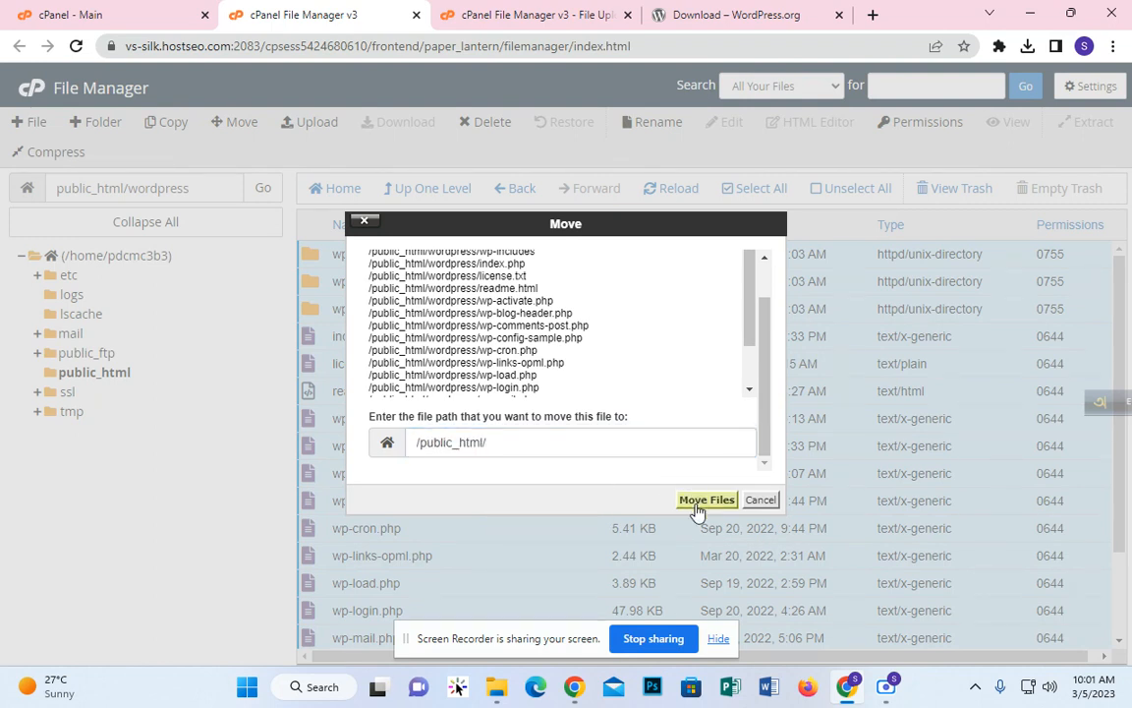
left_click(706, 500)
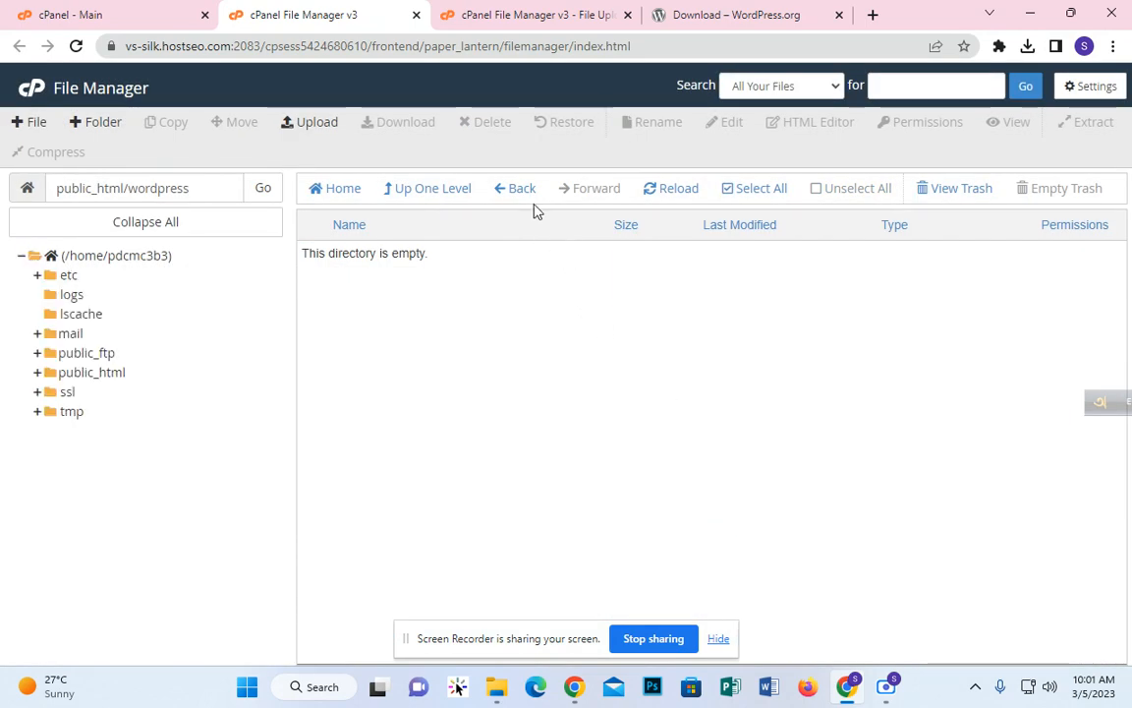
Check the wordpress folder is empty, then delete it permanently, skipping the trash
left_click(94, 373)
scroll(482, 452, "down", 1)
scroll(483, 466, "down", 1)
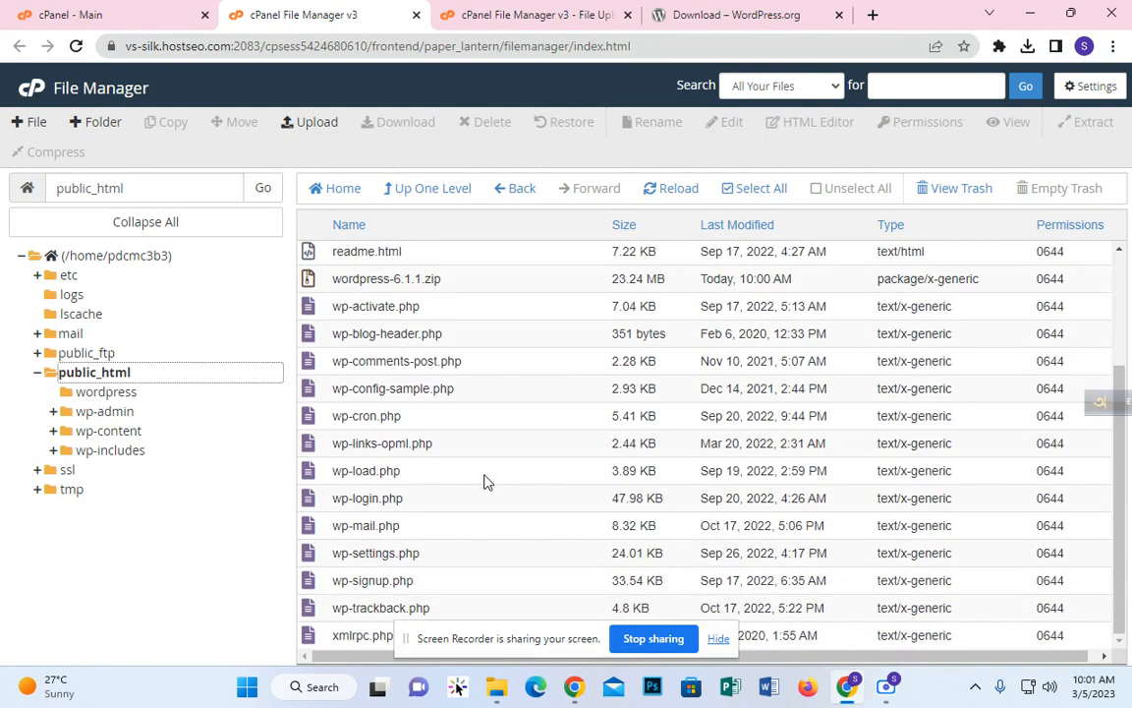
scroll(485, 481, "up", 2)
double_click(320, 261)
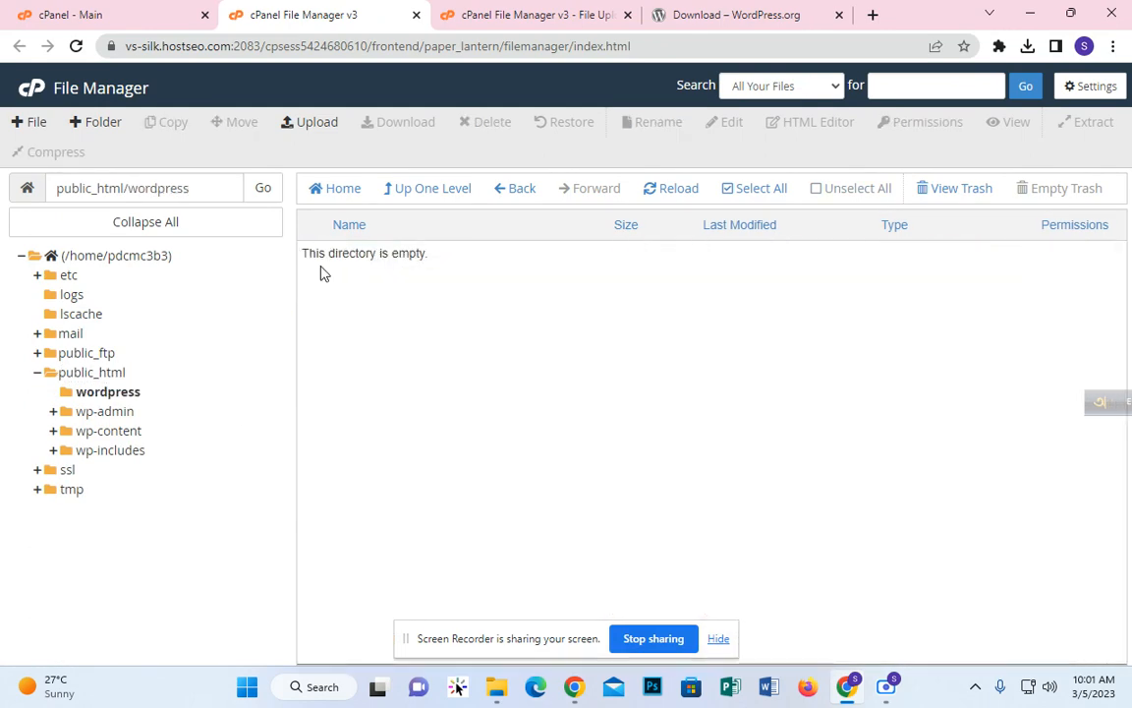
left_click(520, 196)
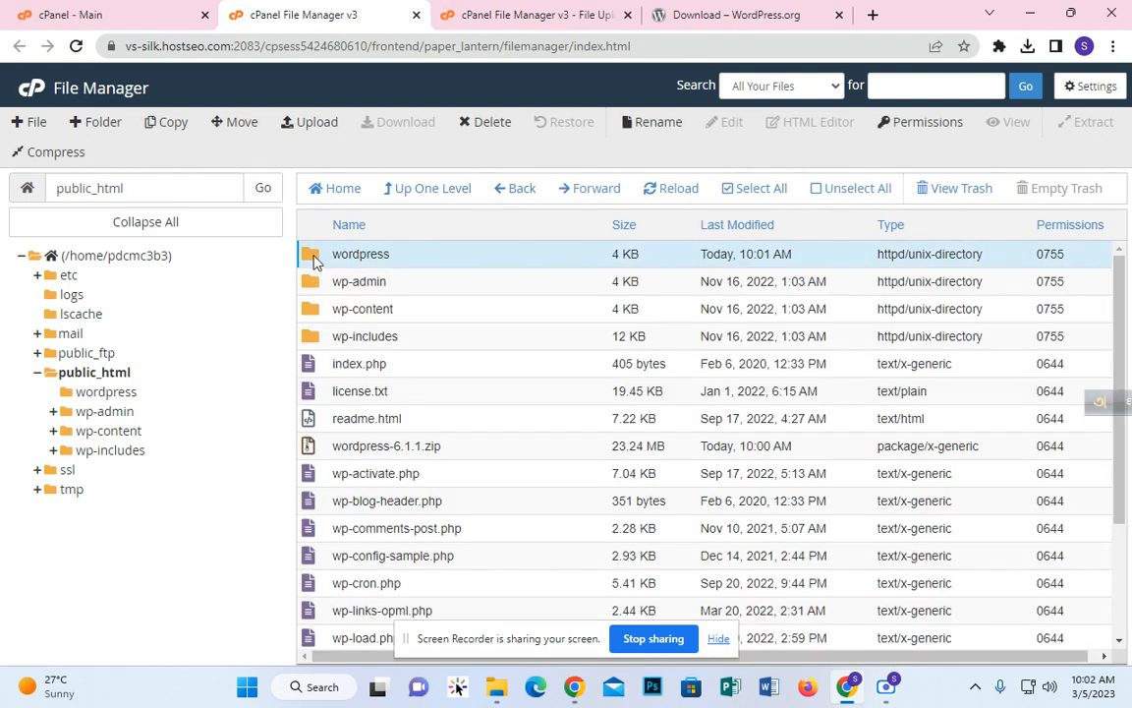
left_click(491, 123)
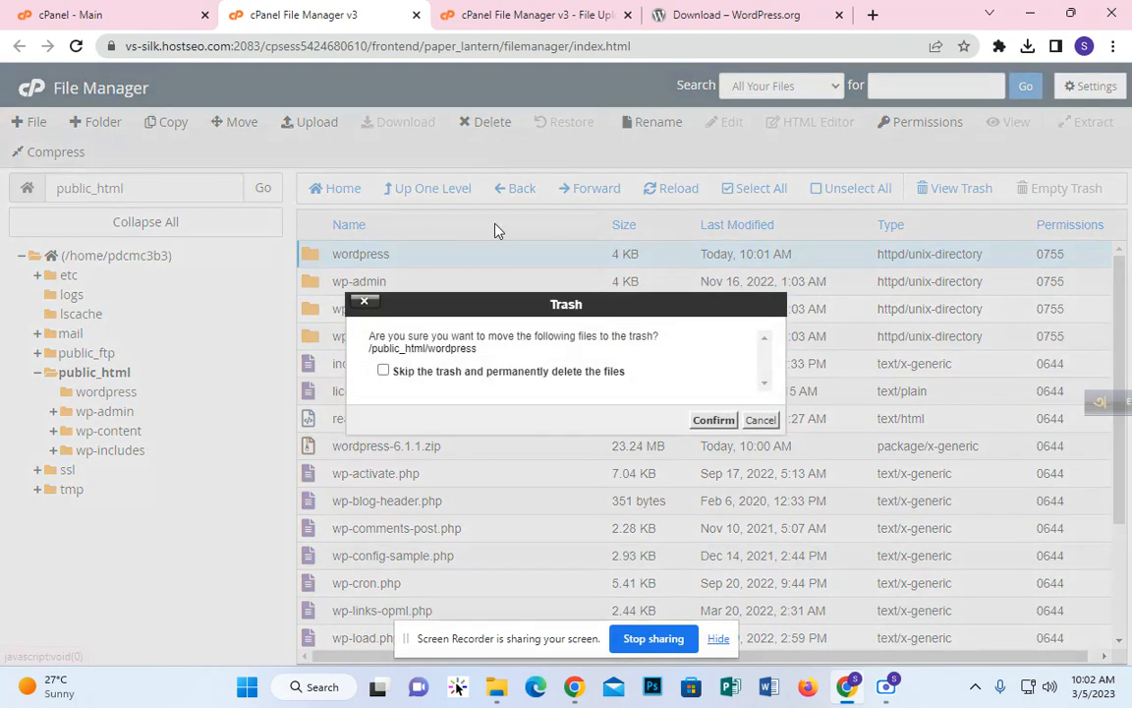
left_click(586, 371)
left_click(704, 421)
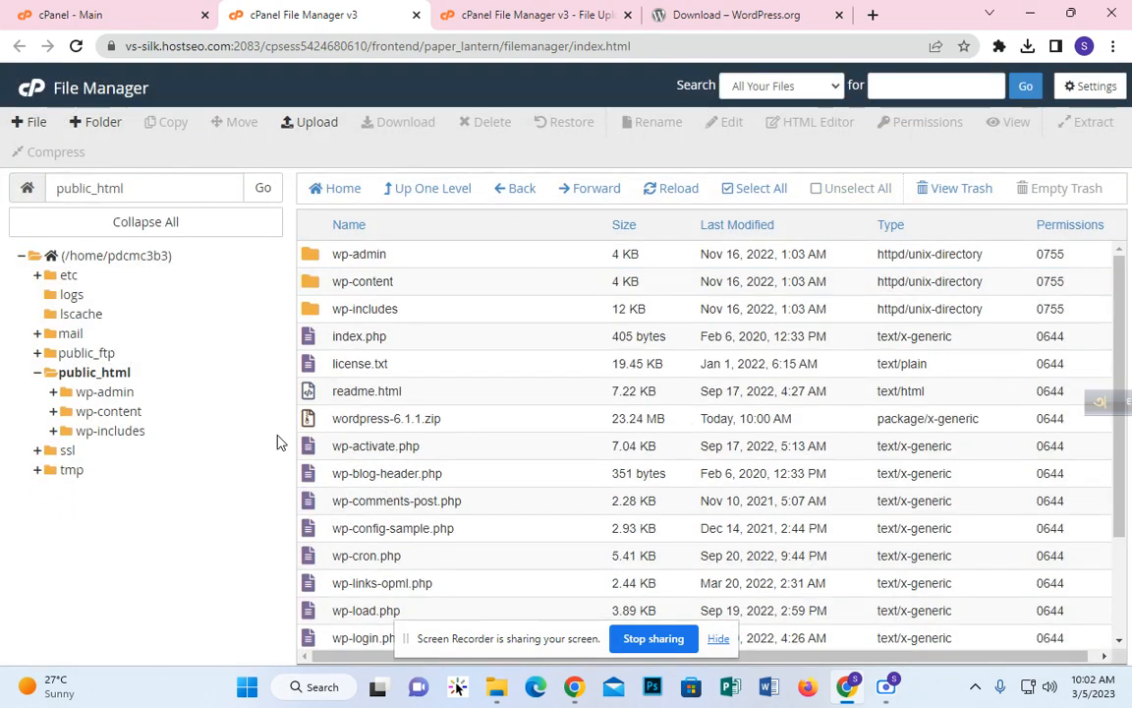
Close the File Upload tab and return to the cPanel main dashboard
left_click(305, 428)
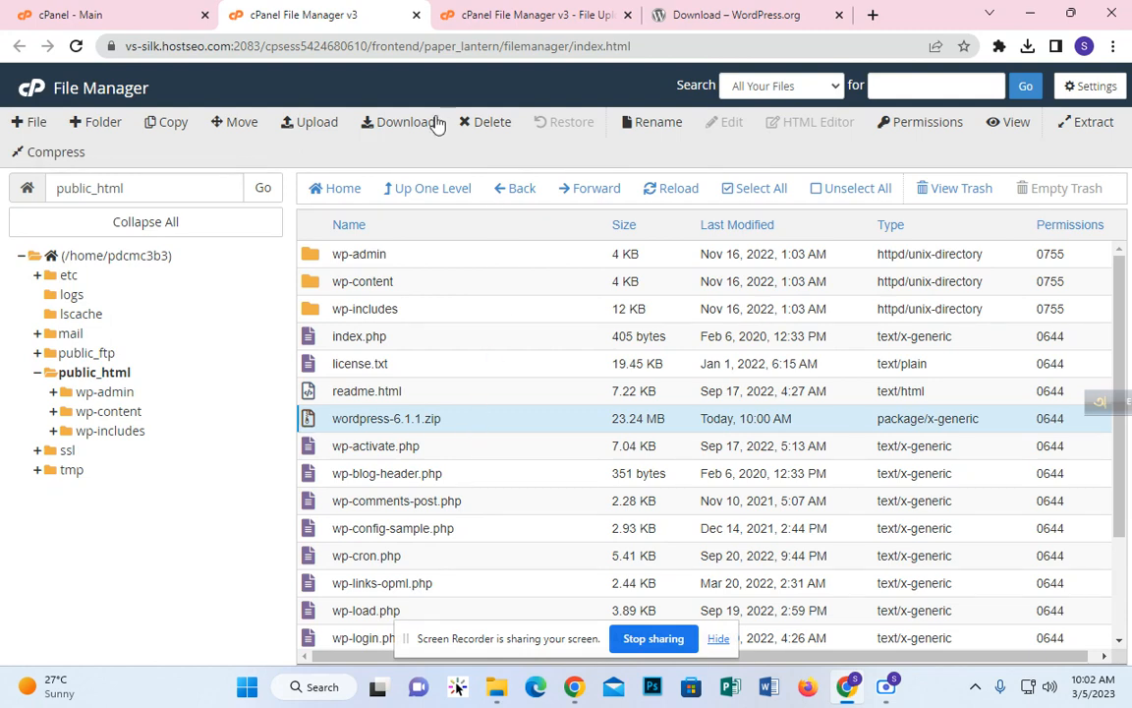
left_click(627, 15)
left_click(61, 18)
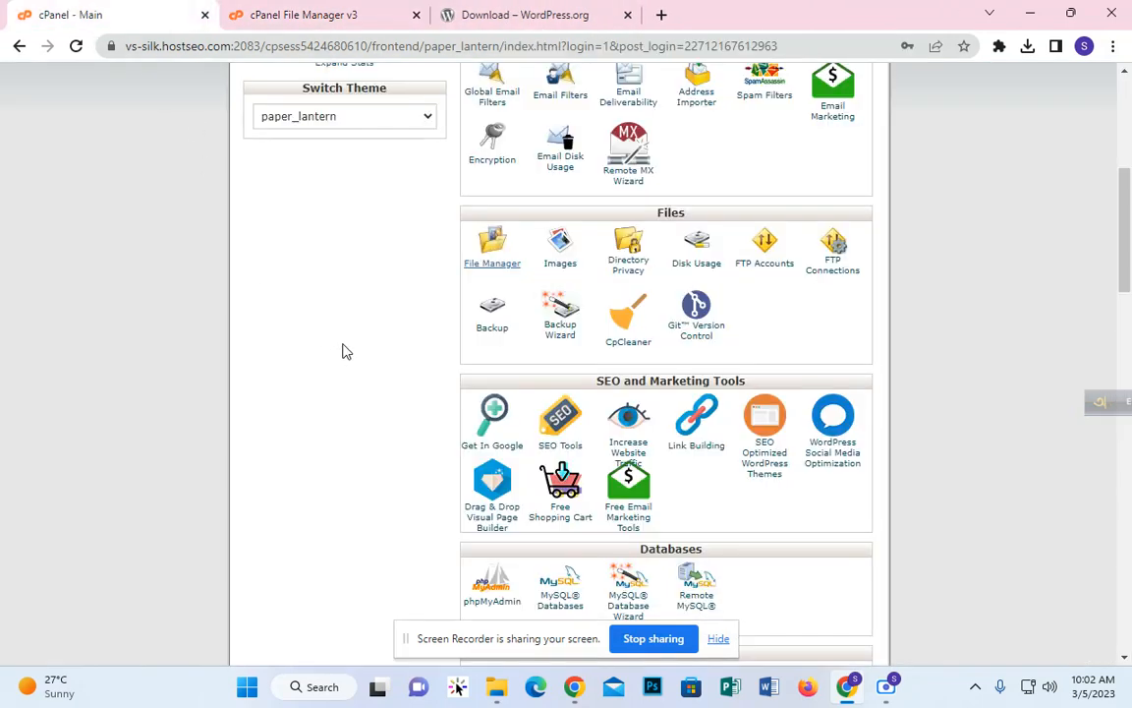
Open the MySQL Database Wizard from Databases in a new tab, at Step 1
scroll(433, 280, "down", 3)
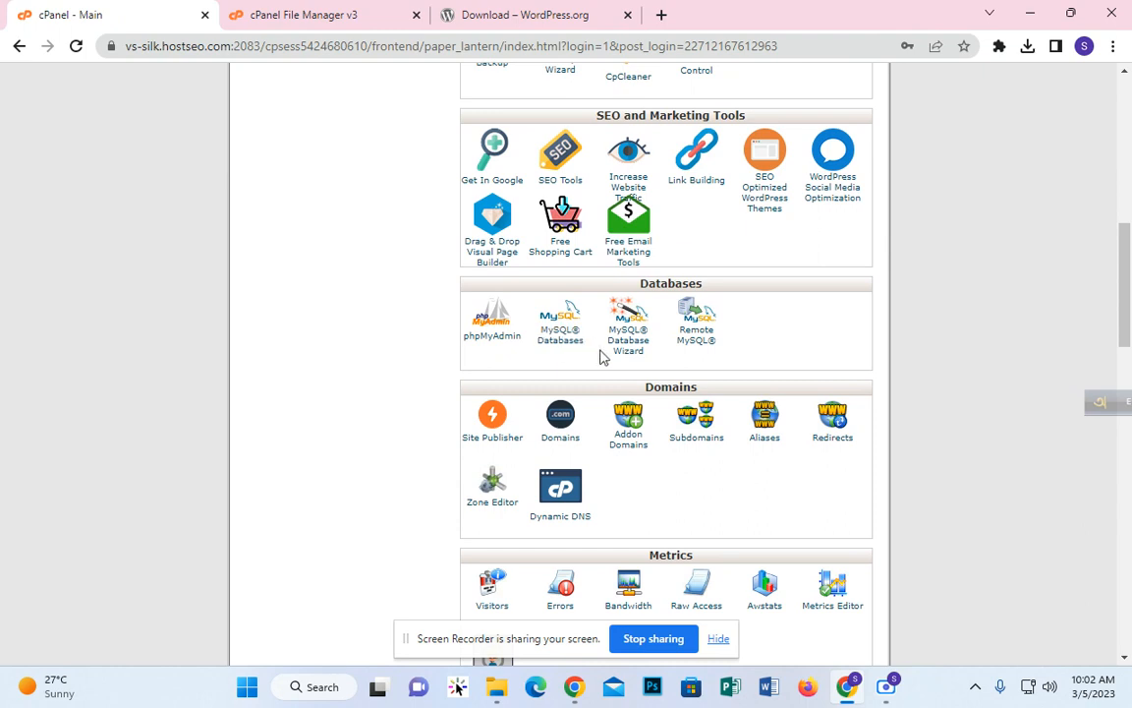
right_click(625, 360)
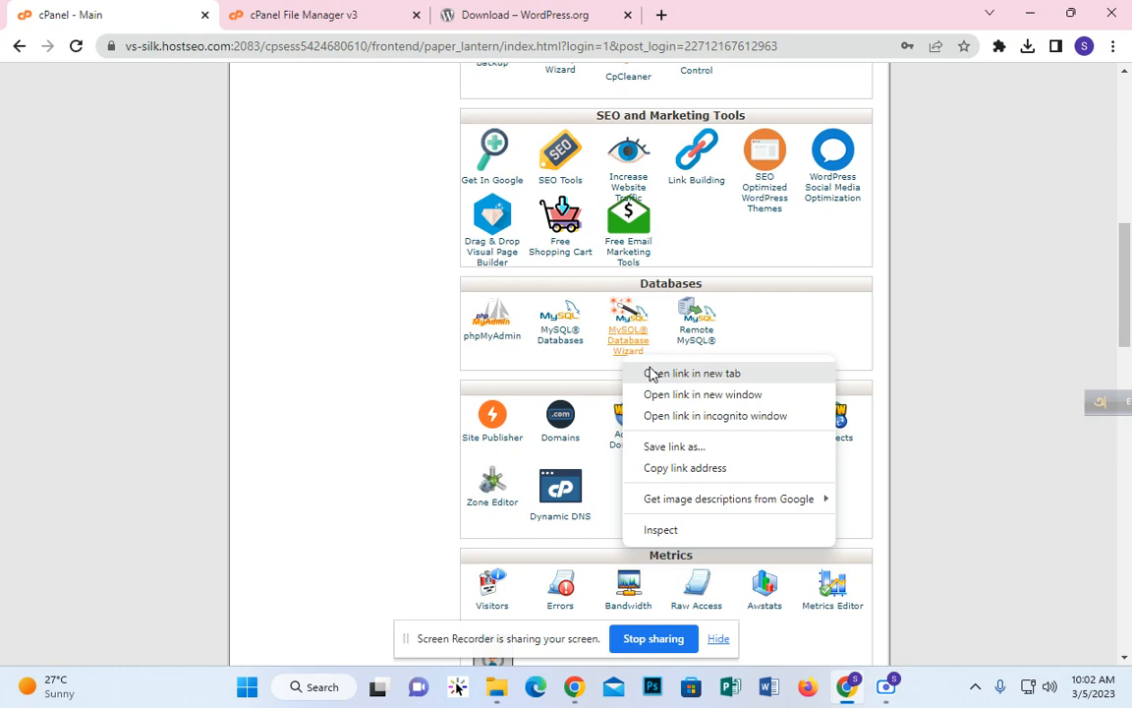
left_click(362, 292)
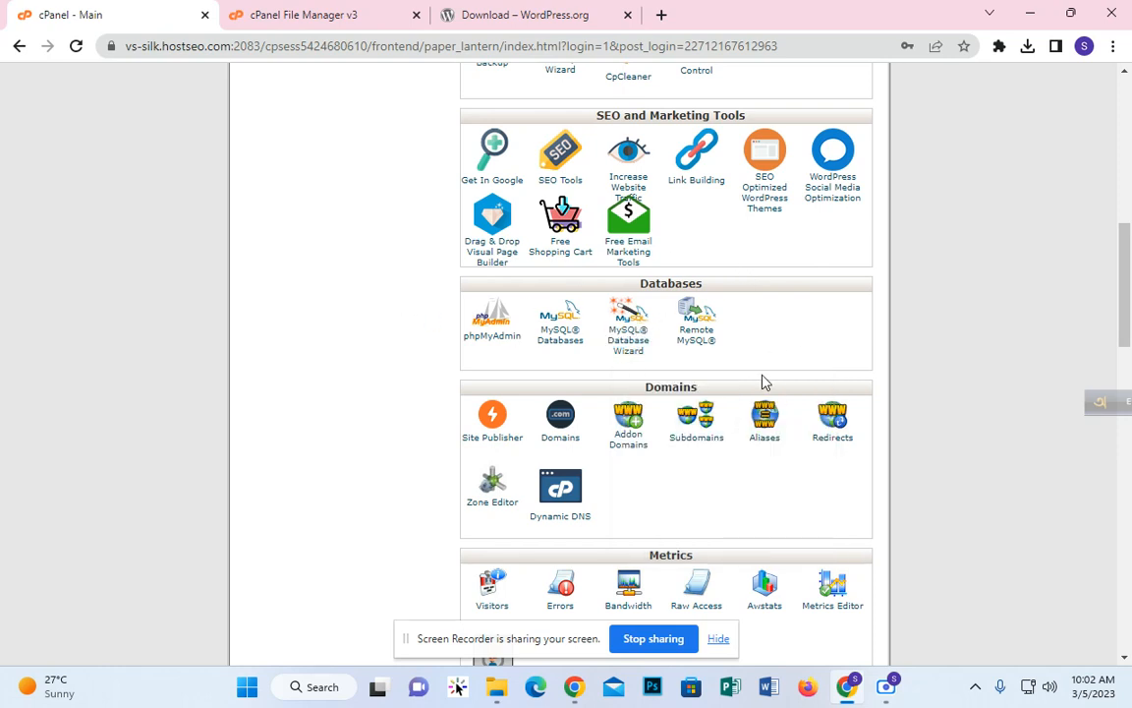
right_click(638, 364)
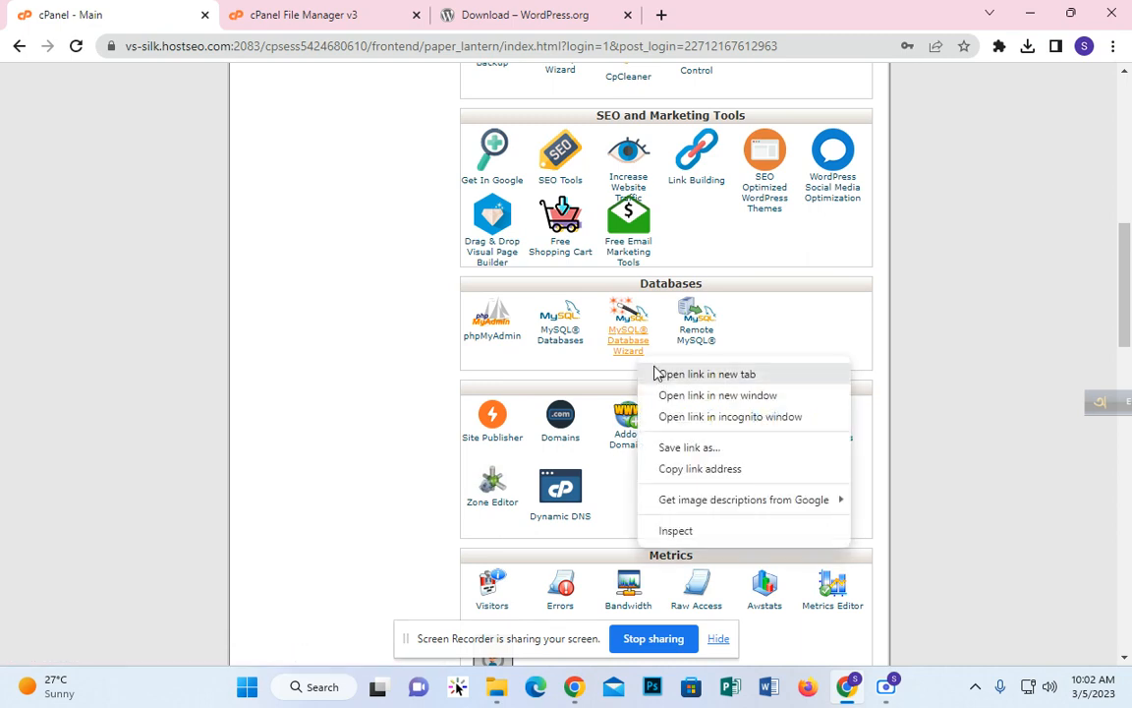
left_click(657, 372)
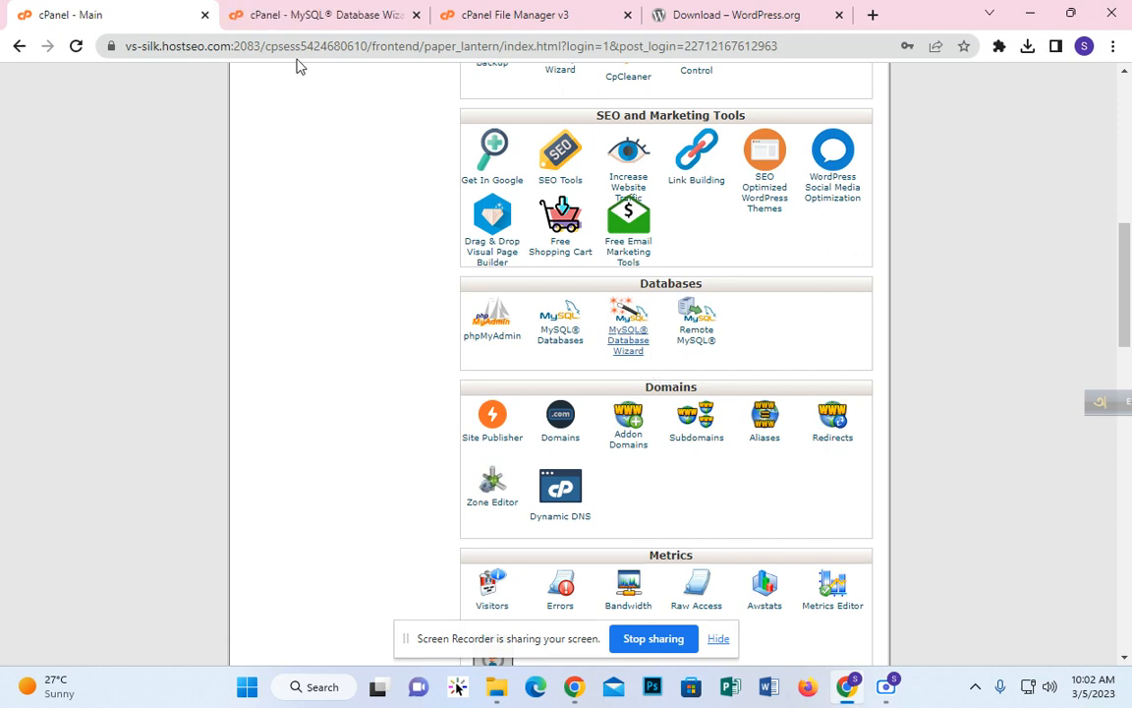
left_click(318, 16)
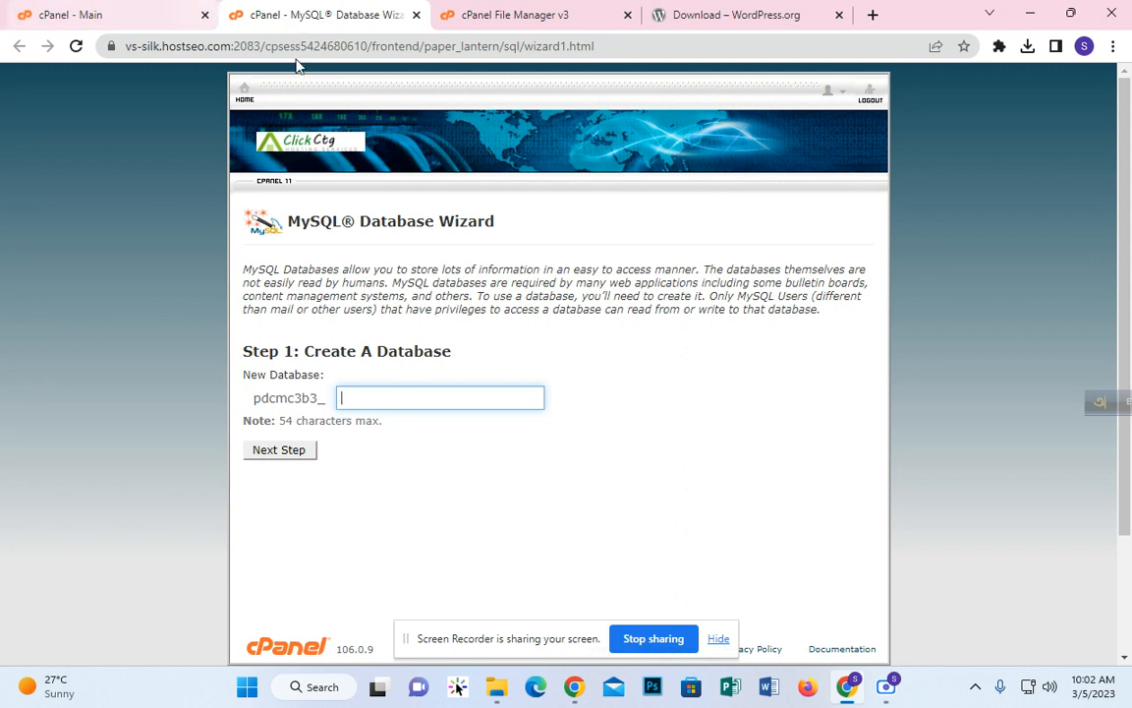
Create the MySQL database pdcmc3b3_wp by entering wp as the new database name
left_click(387, 399)
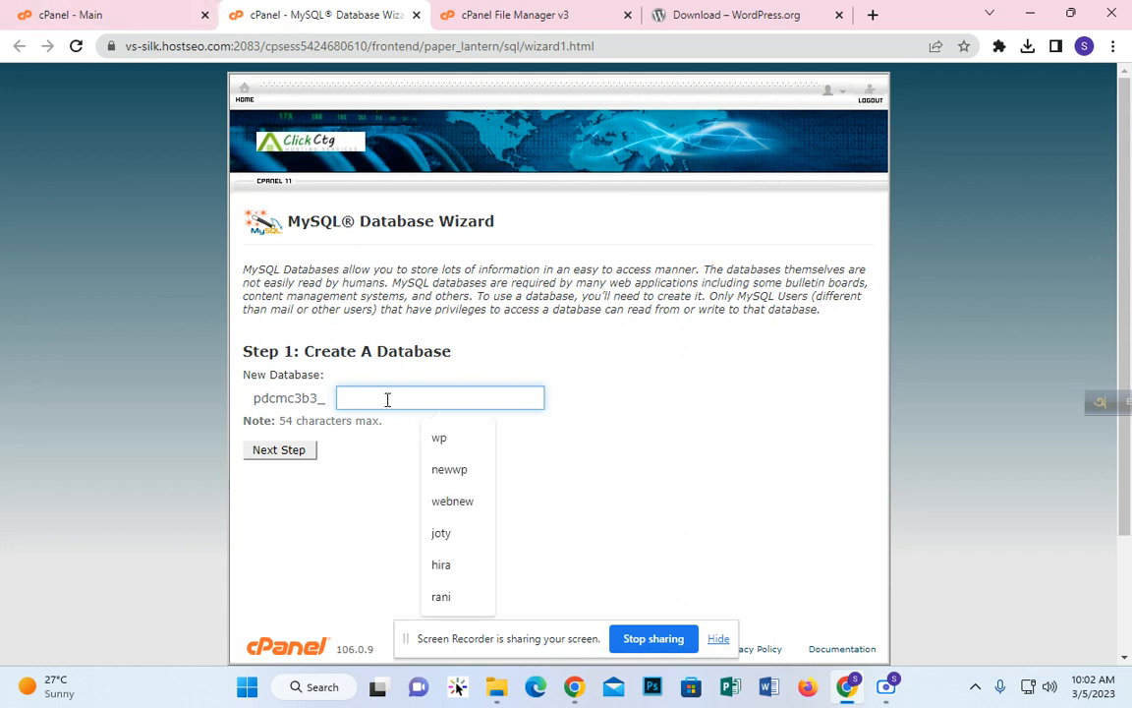
type("wp")
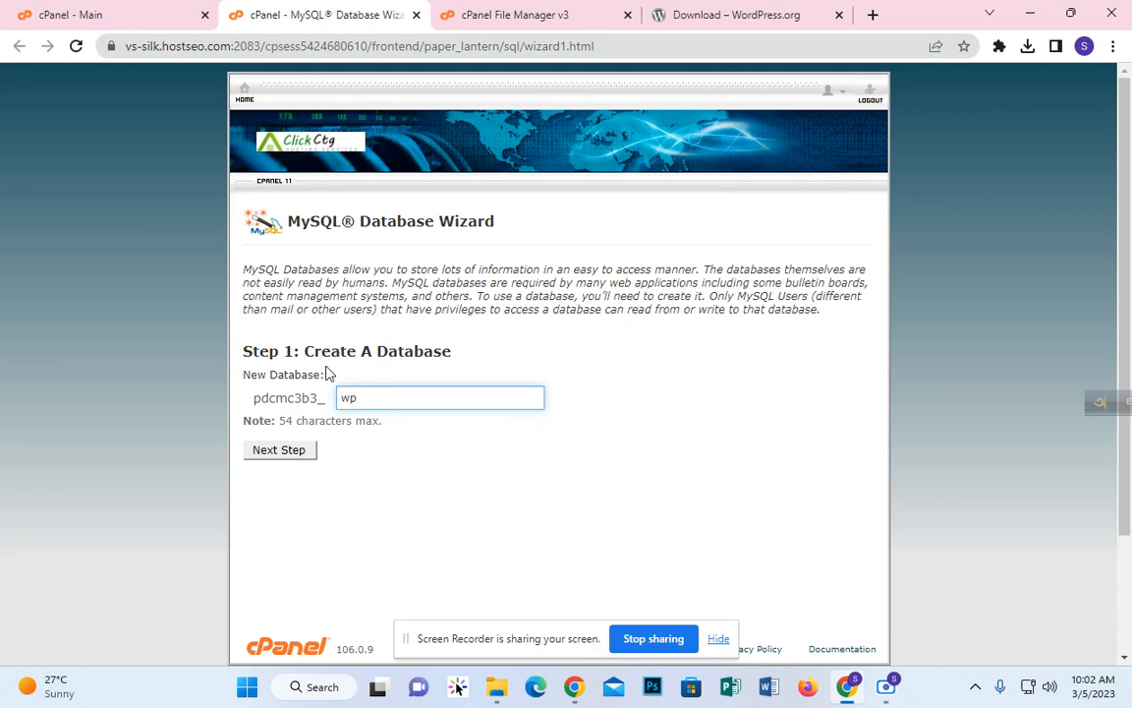
left_click_drag(252, 398, 320, 398)
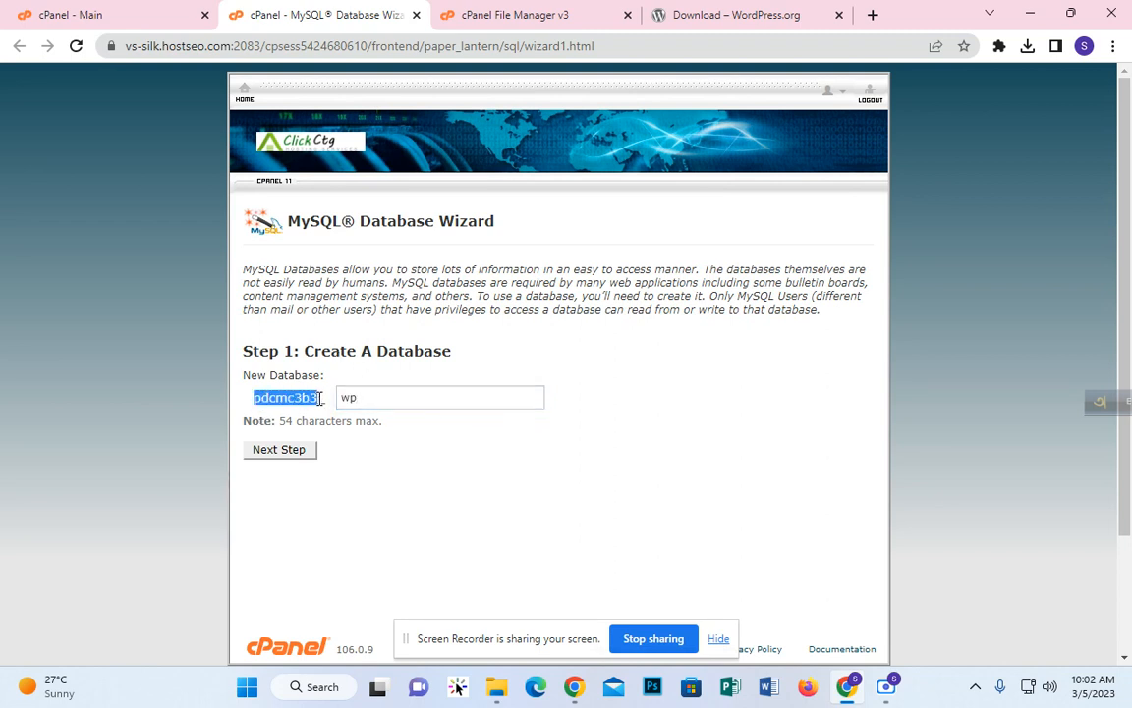
left_click(327, 407)
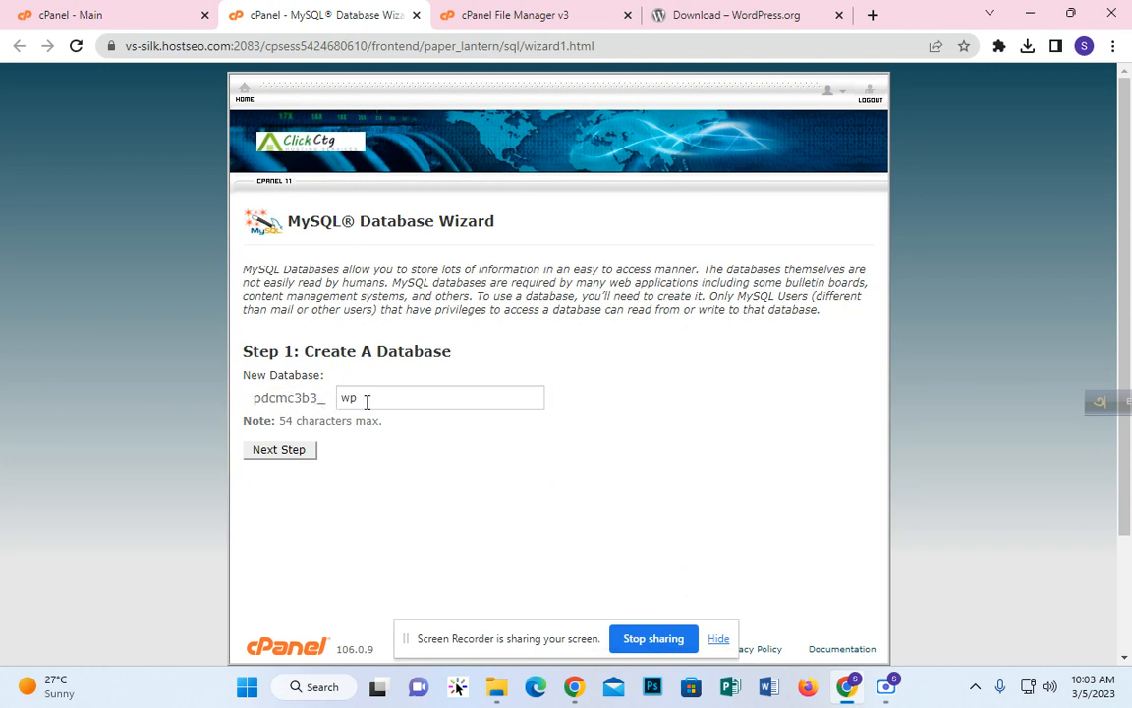
left_click(366, 402)
left_click(281, 453)
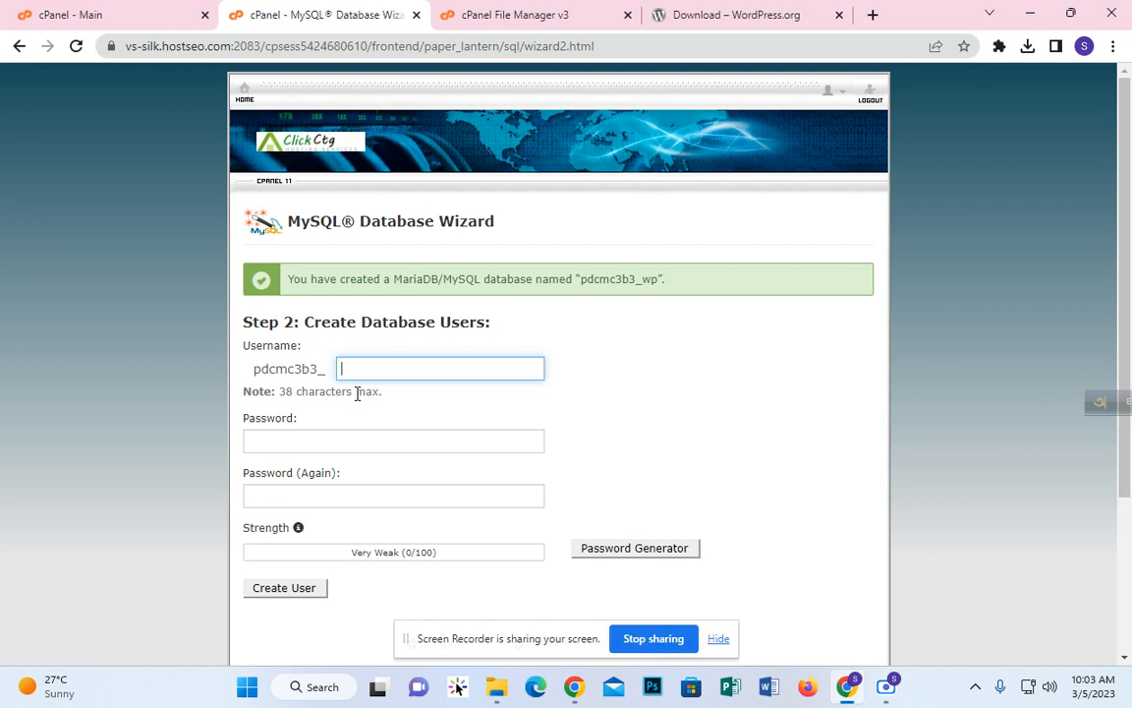
Create database user pdcmc3b3_wp with username wp and the password entered twice
type("wp")
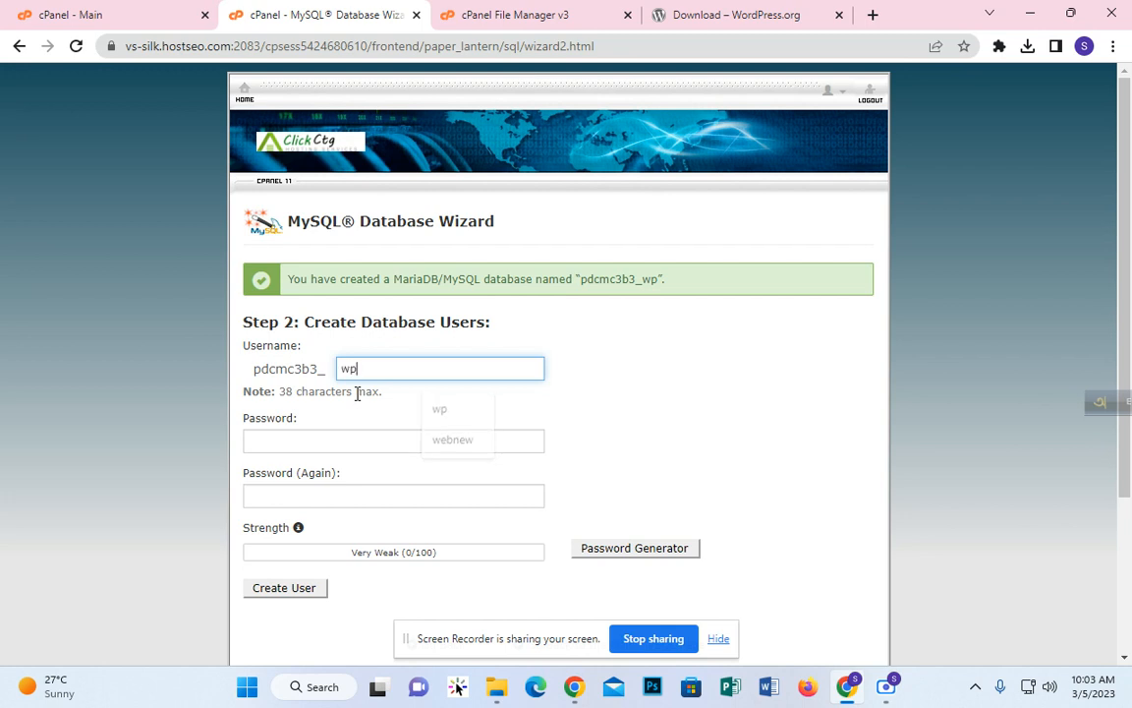
key("Tab")
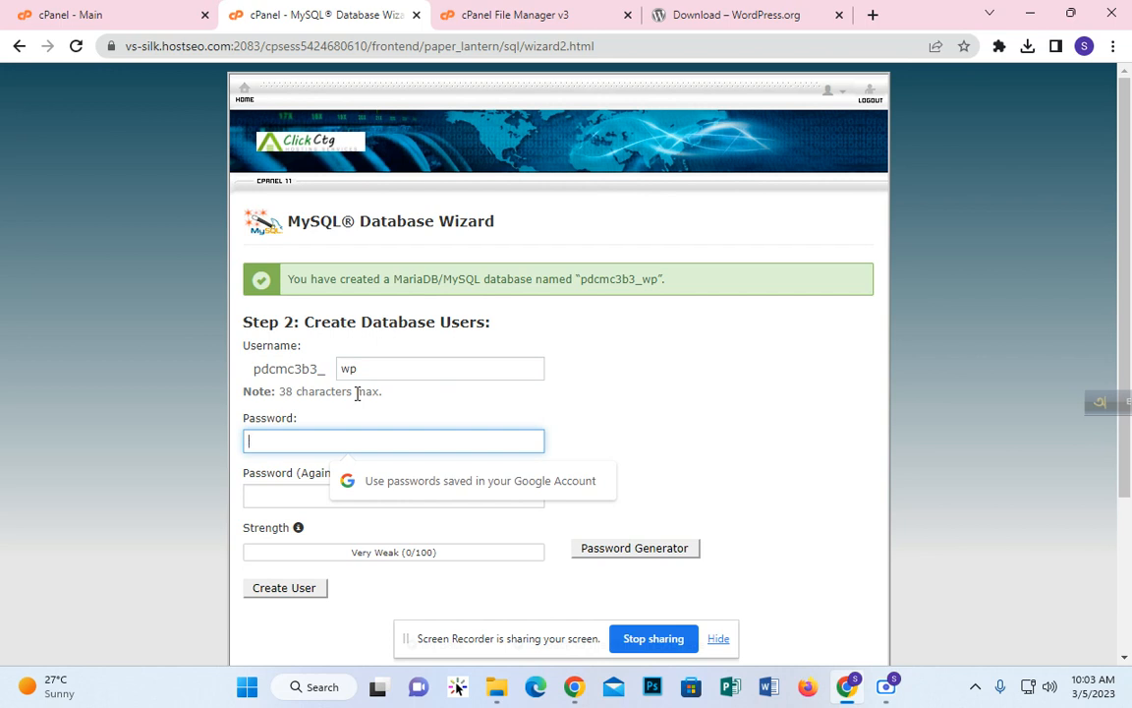
type("••")
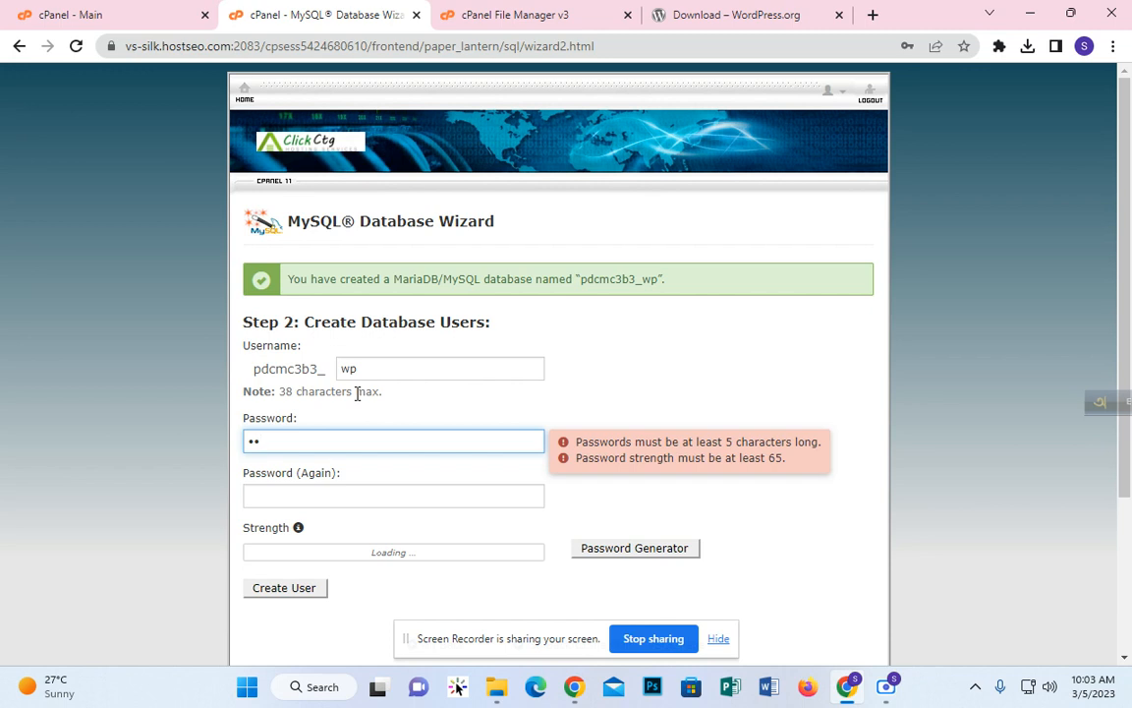
type("•••••")
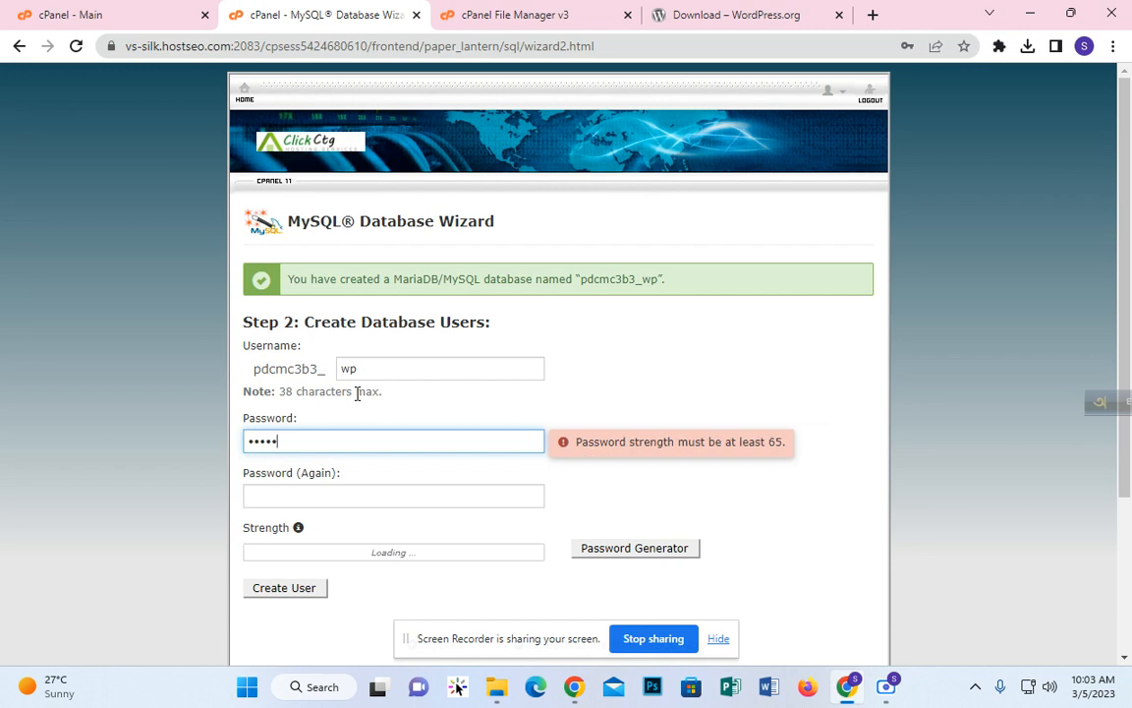
type("••••")
key("Tab")
type("••")
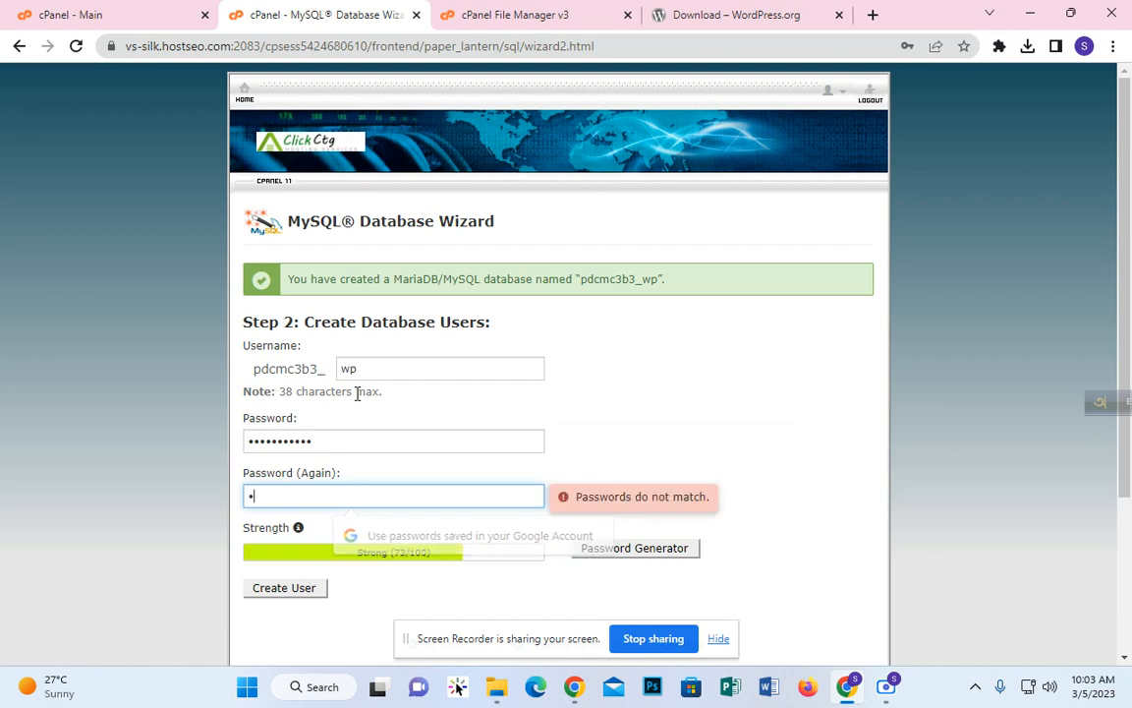
type("•••••")
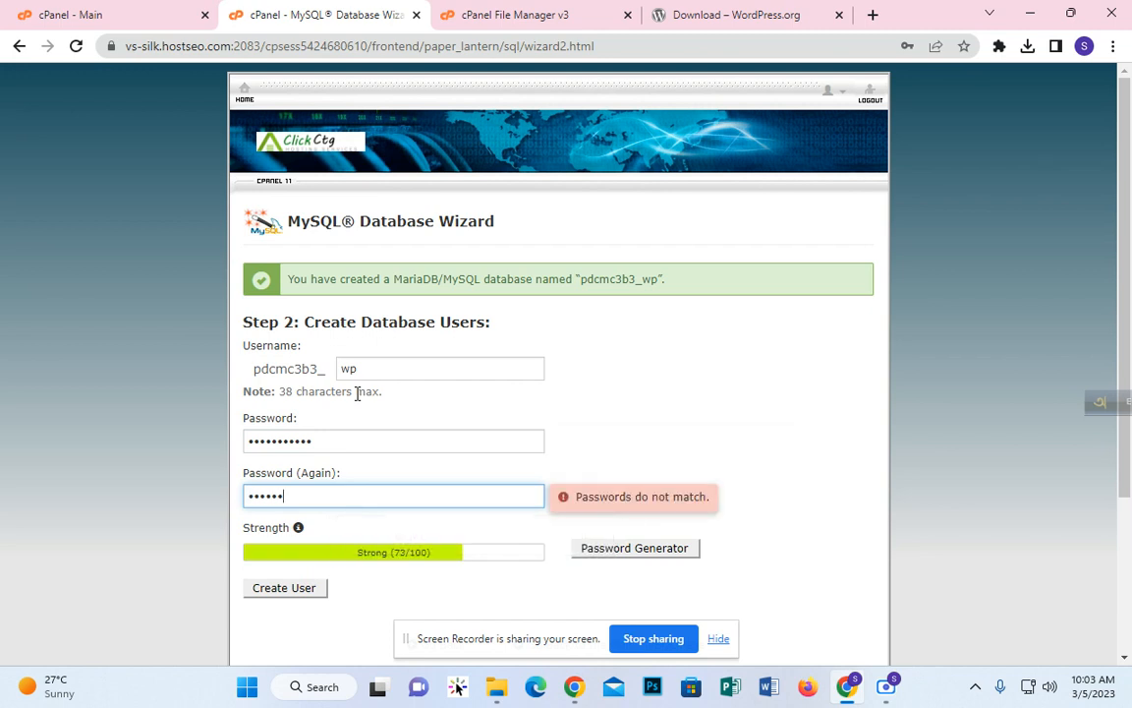
type("••••")
scroll(326, 512, "down", 1)
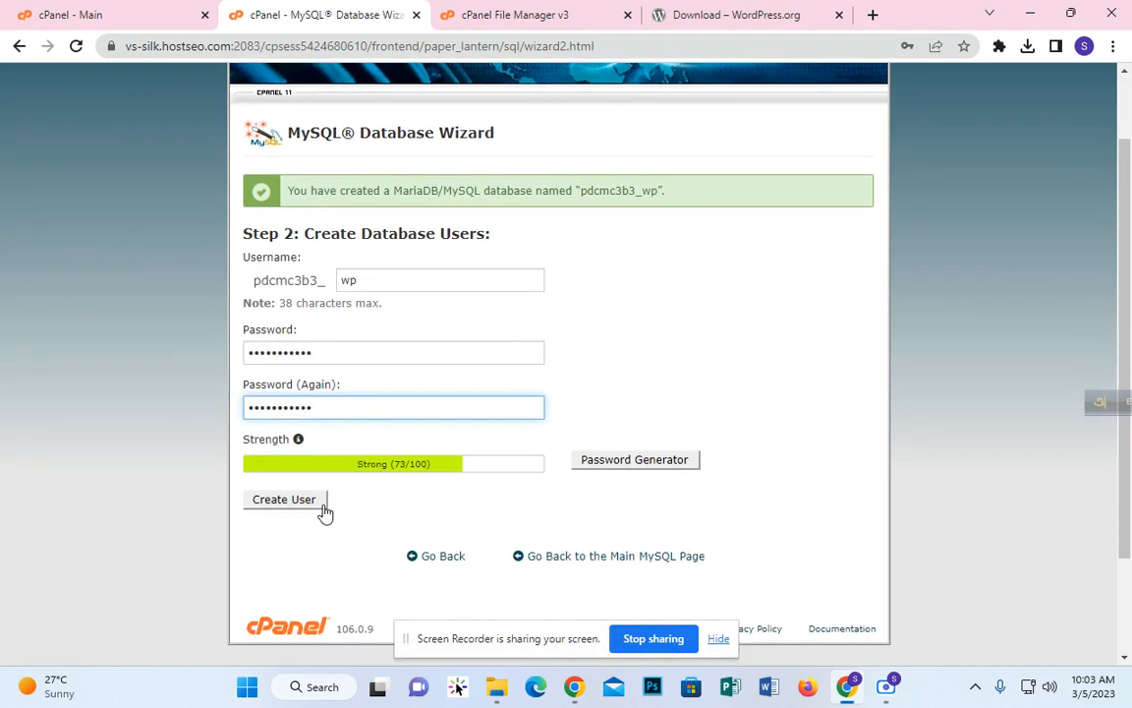
left_click(325, 512)
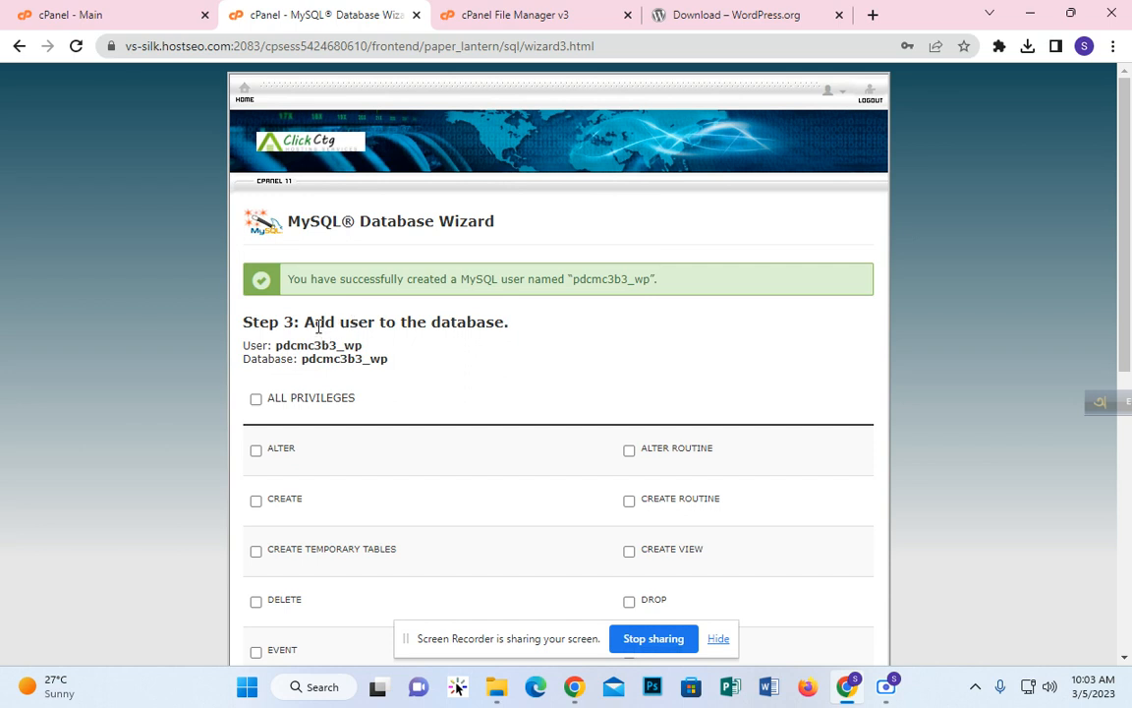
Grant user pdcmc3b3_wp ALL PRIVILEGES on database pdcmc3b3_wp and finish adding it
scroll(318, 325, "down", 1)
double_click(308, 233)
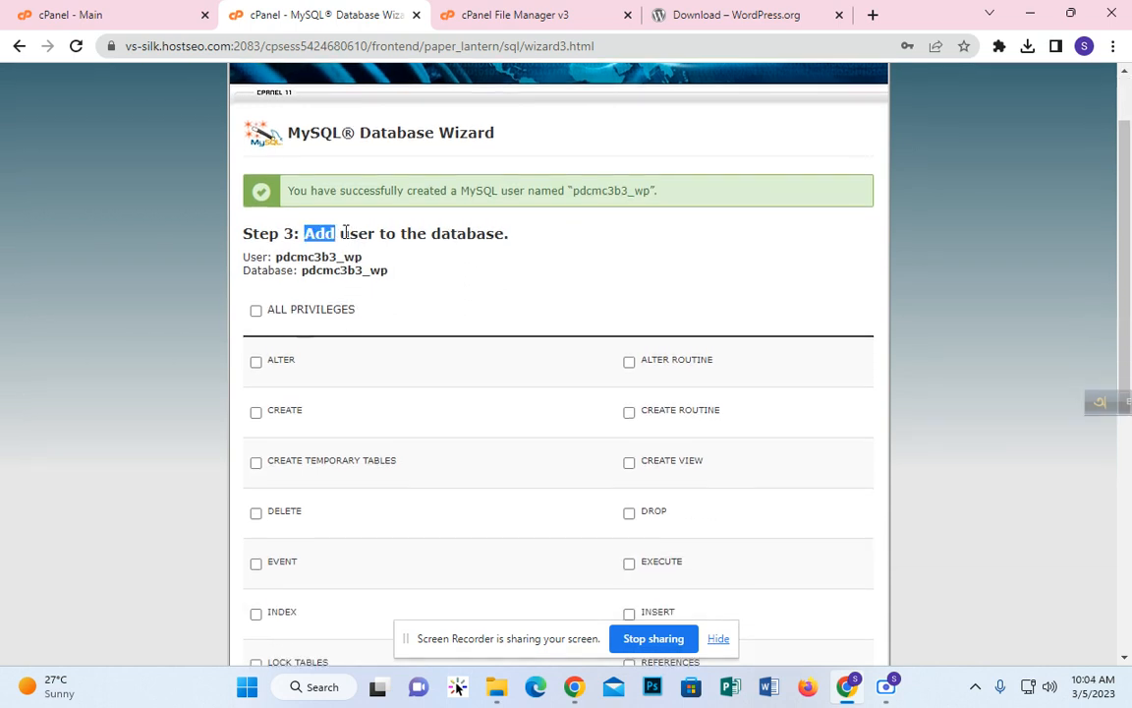
left_click_drag(345, 233, 531, 238)
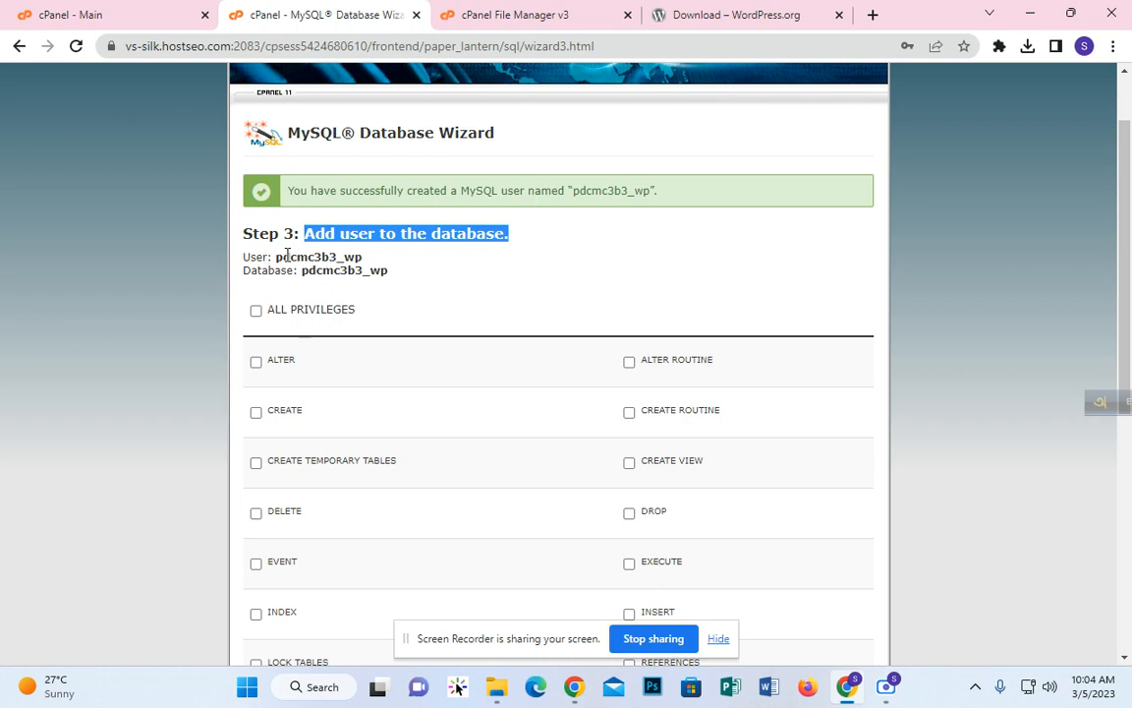
left_click_drag(276, 257, 423, 285)
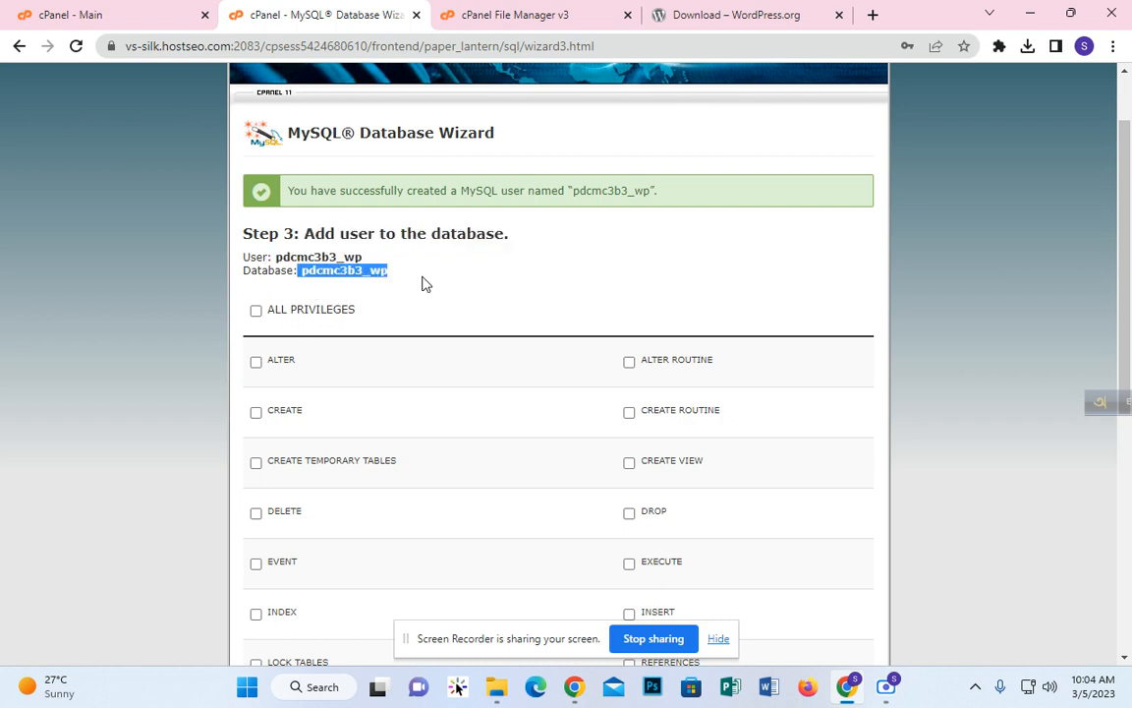
left_click(292, 312)
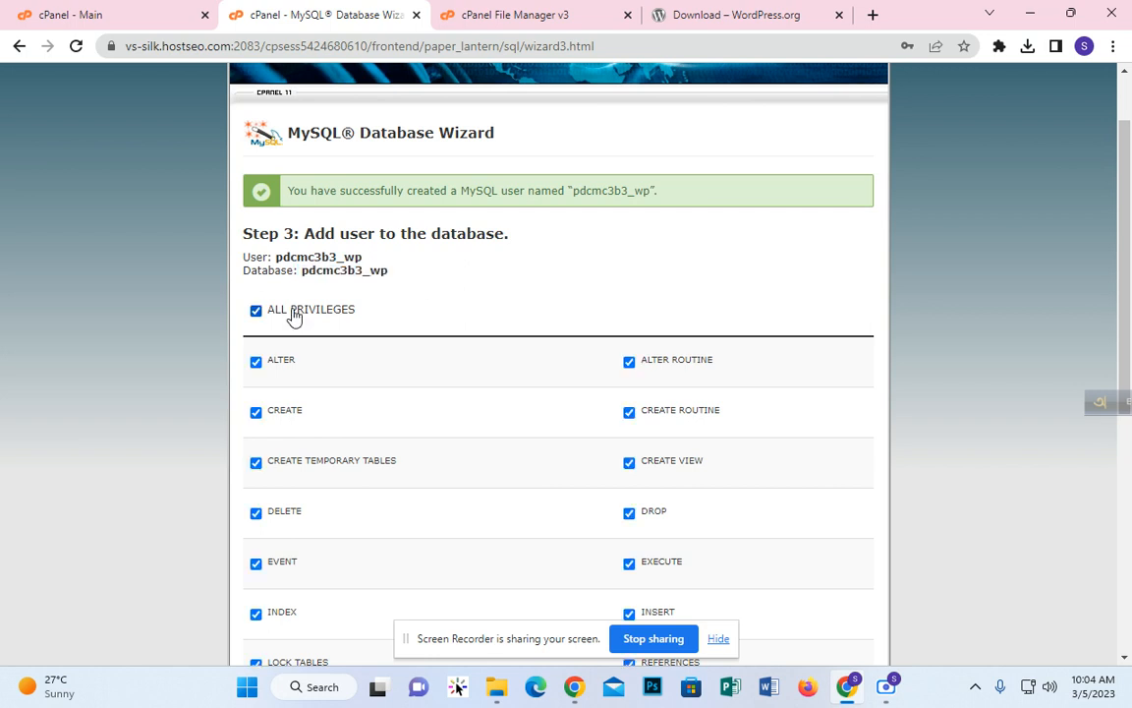
scroll(295, 320, "down", 3)
scroll(295, 319, "down", 1)
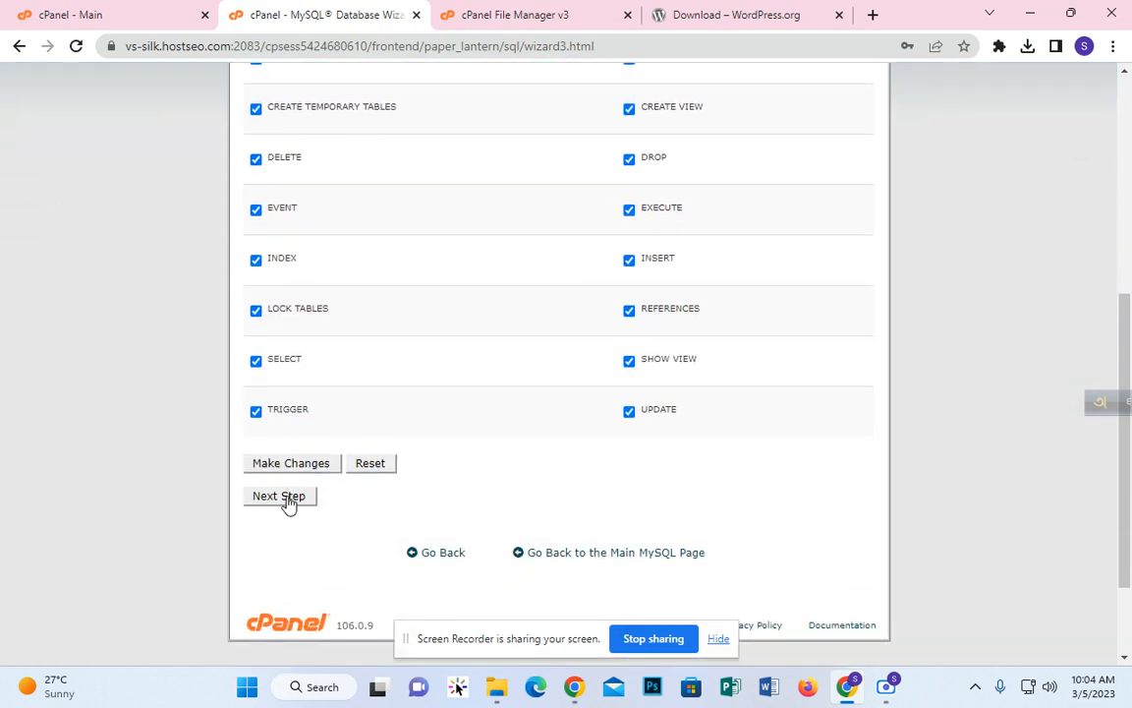
left_click(288, 501)
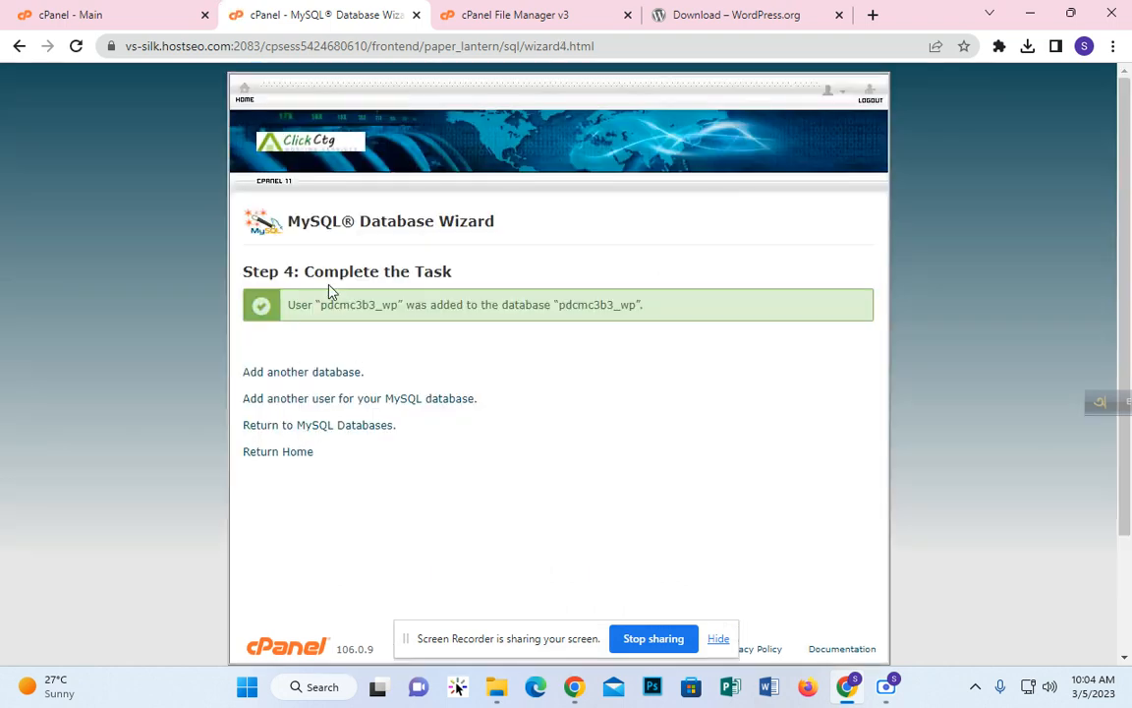
Copy the new database user name from the Complete the Task banner
left_click_drag(317, 271, 500, 283)
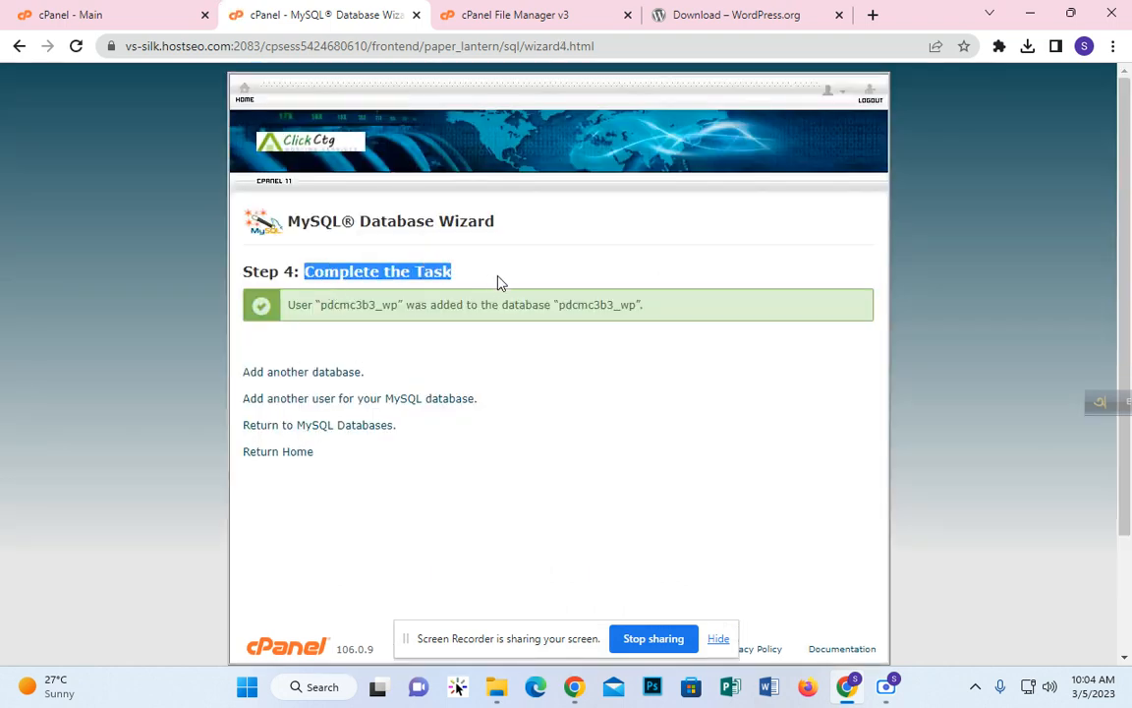
left_click(400, 304)
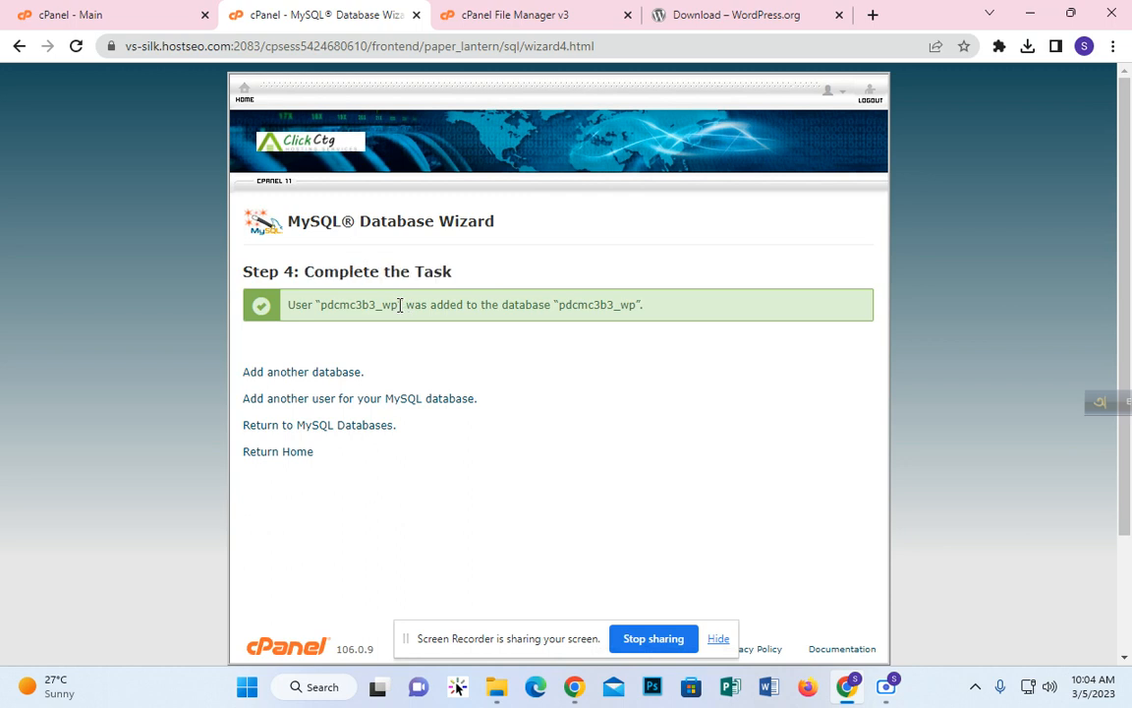
left_click_drag(400, 305, 320, 323)
right_click(322, 325)
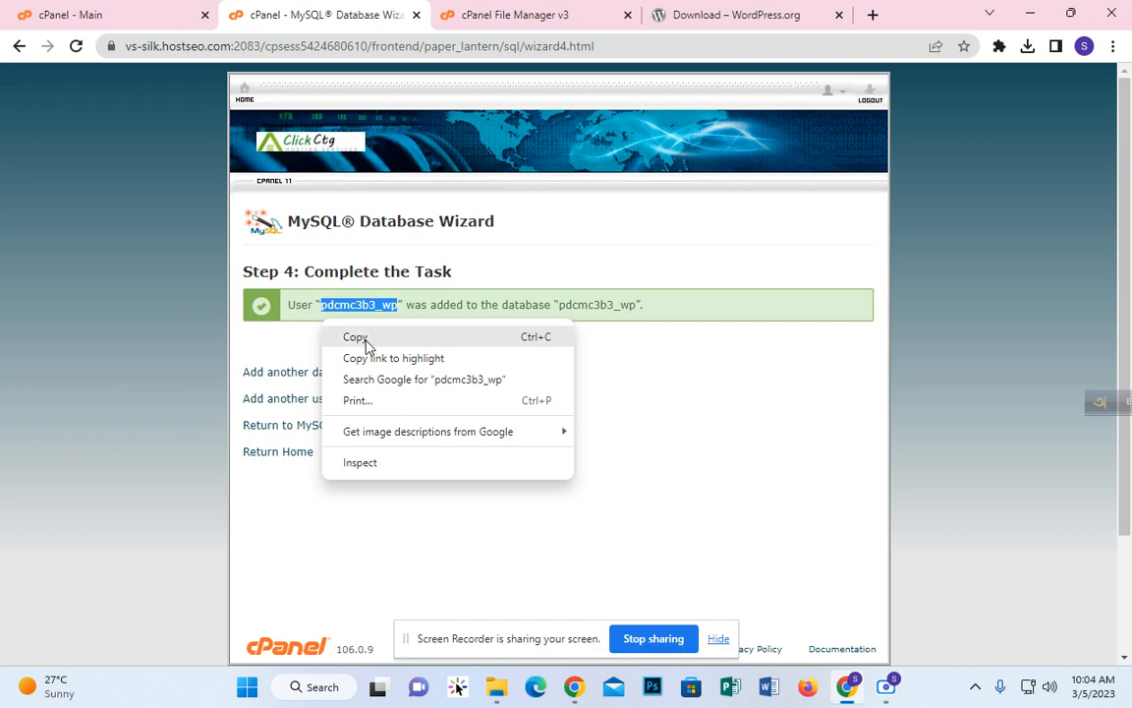
left_click(355, 337)
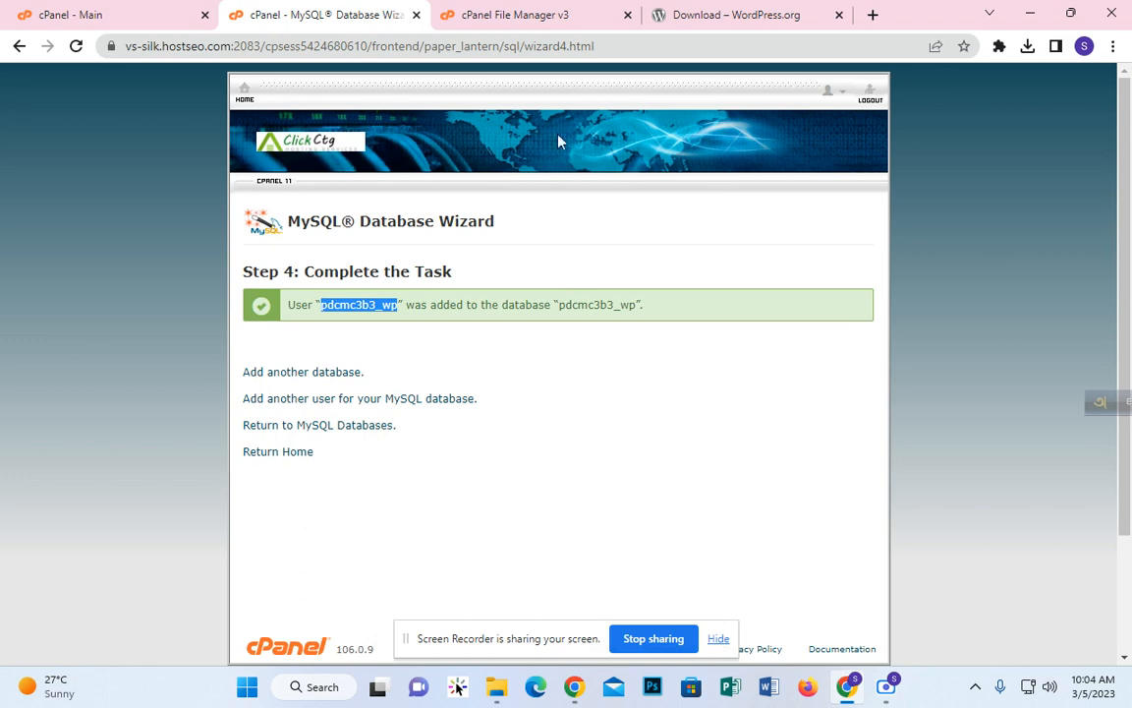
Return to the cPanel main page and select the site's main domain name
left_click(117, 13)
scroll(326, 176, "up", 7)
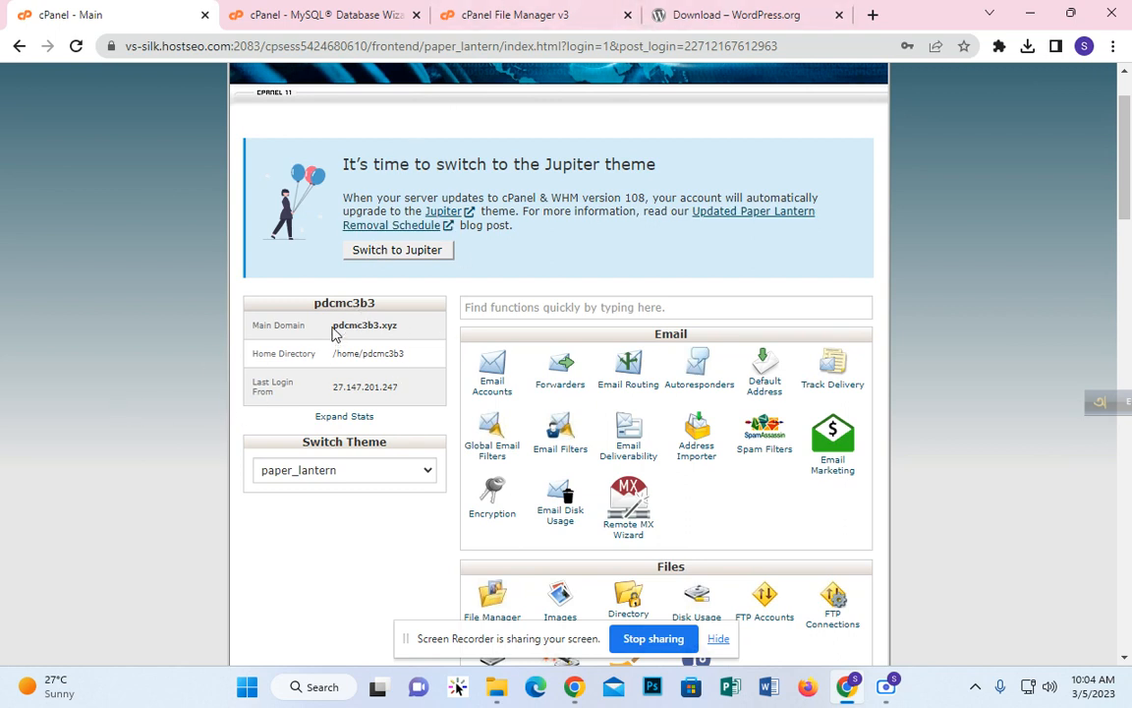
left_click_drag(333, 325, 401, 326)
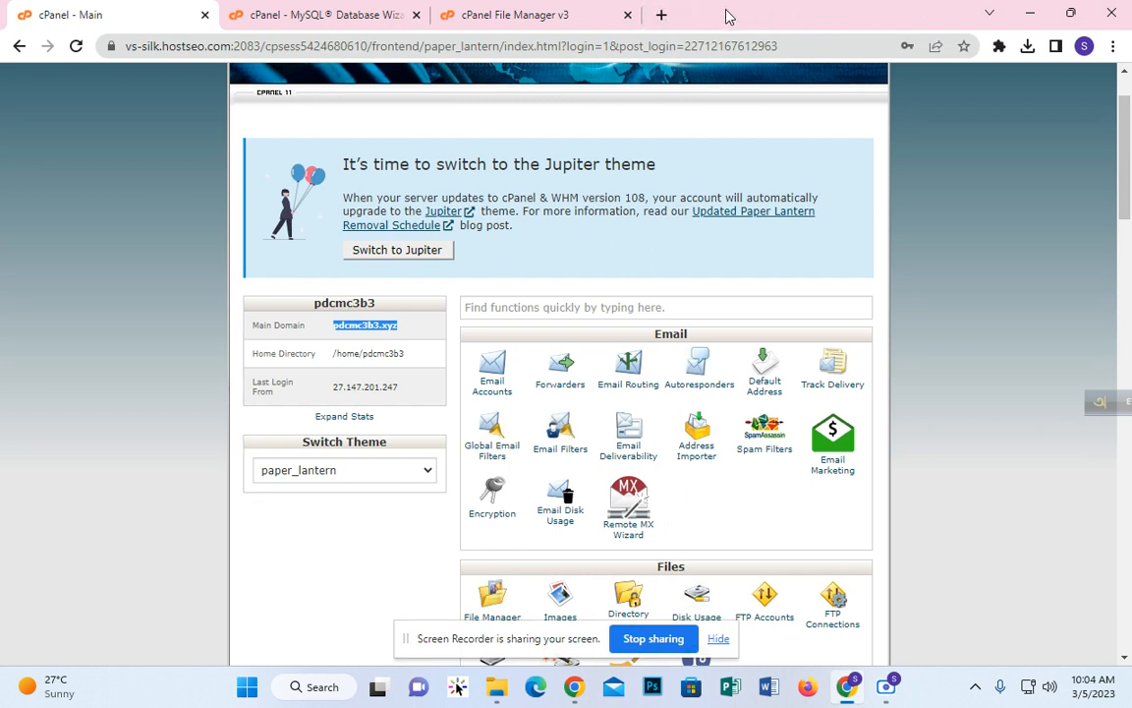
Load pdcmc3b3.xyz in a new Chrome tab
left_click(661, 18)
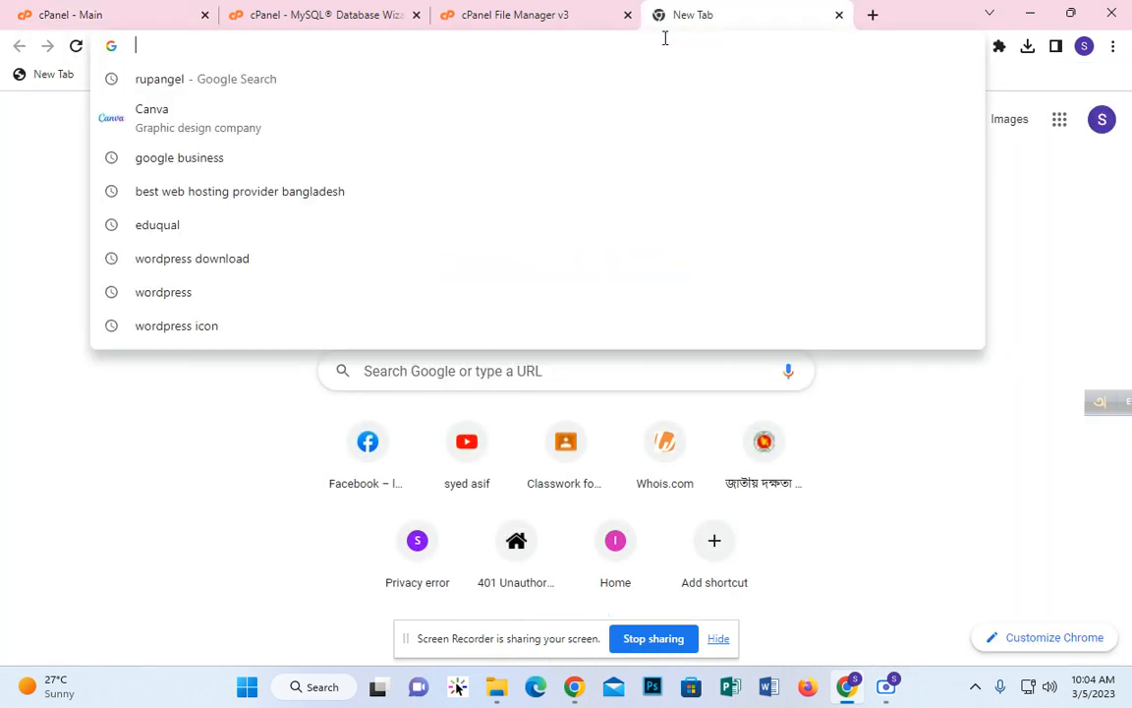
type("pd")
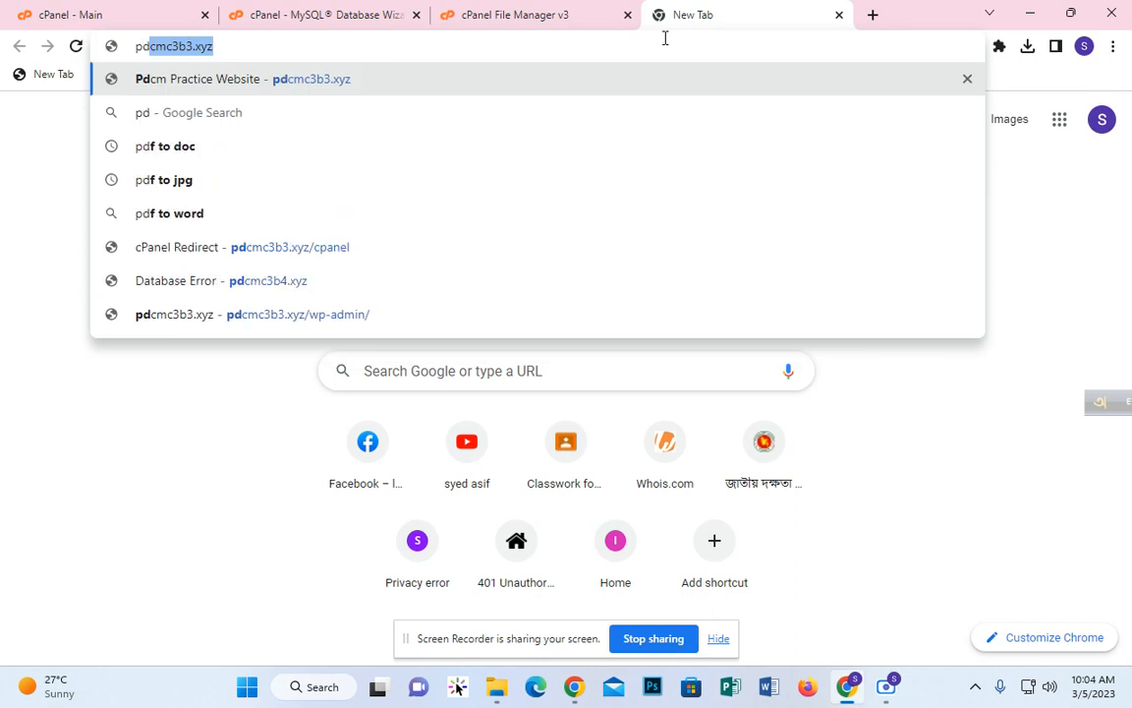
type("c")
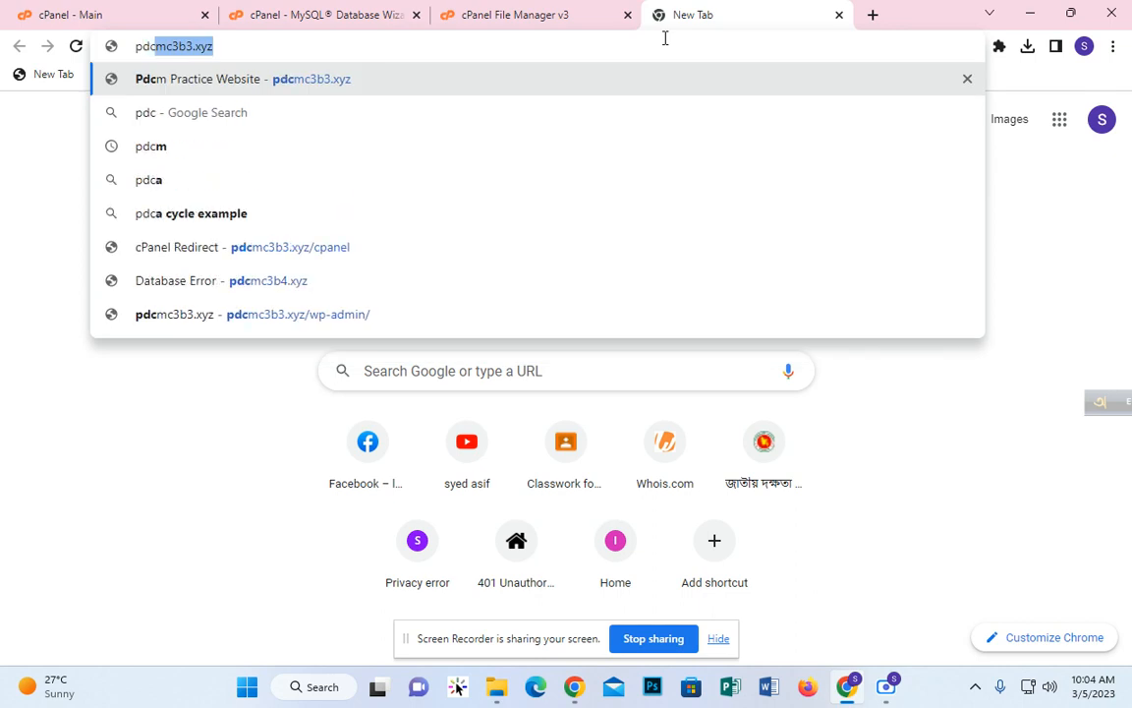
type("mc3b")
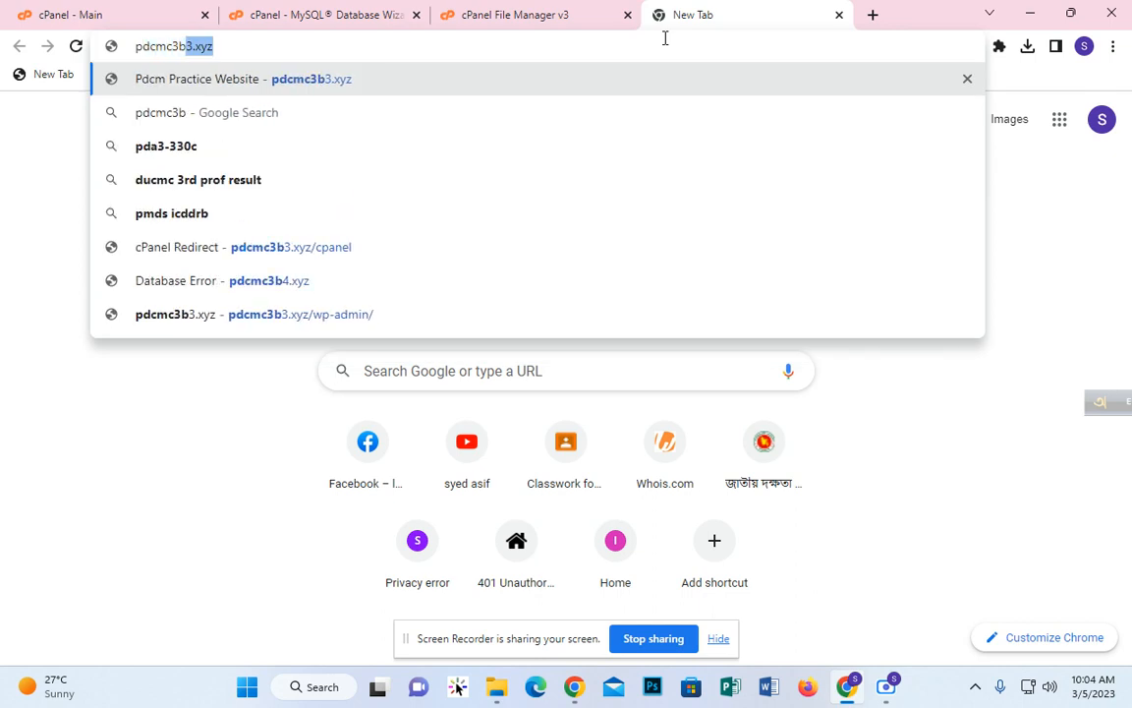
type("3.xyz")
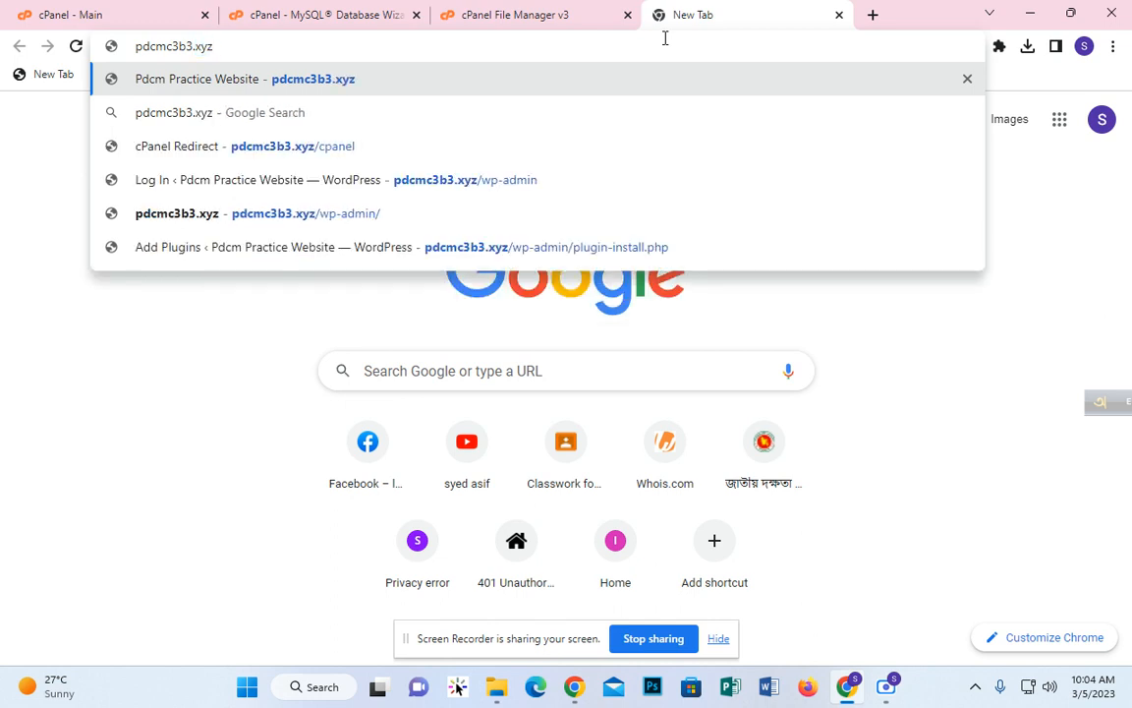
key("Return")
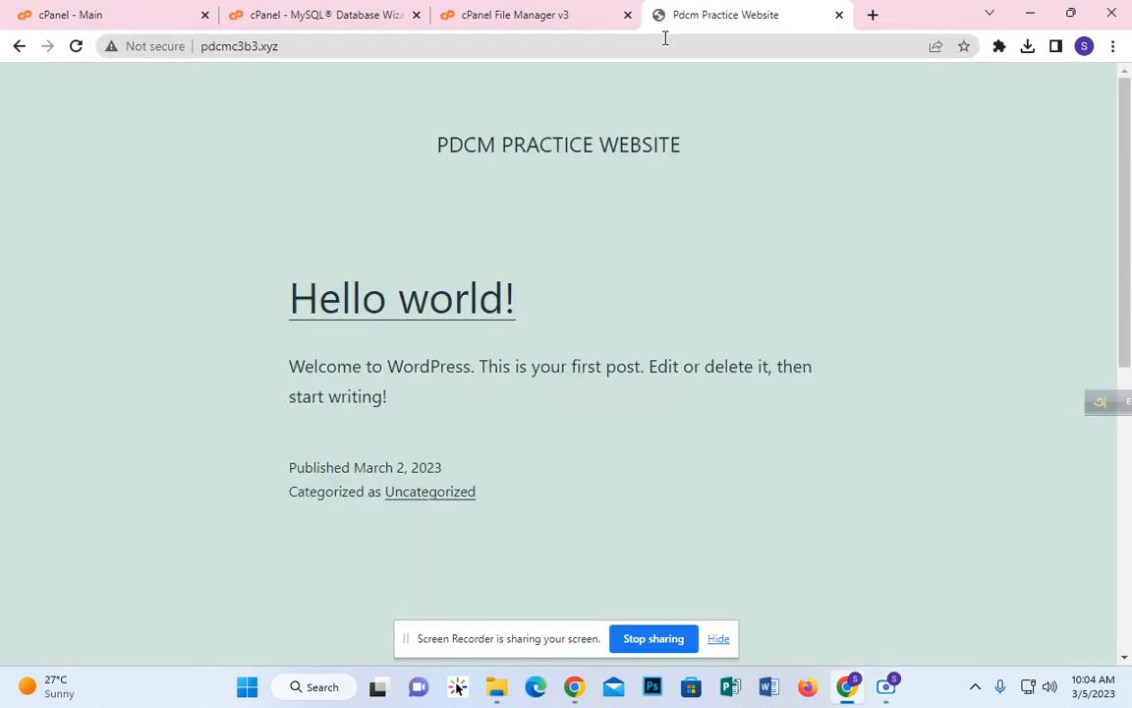
Reload the site and continue WordPress setup with English (United States)
left_click(77, 46)
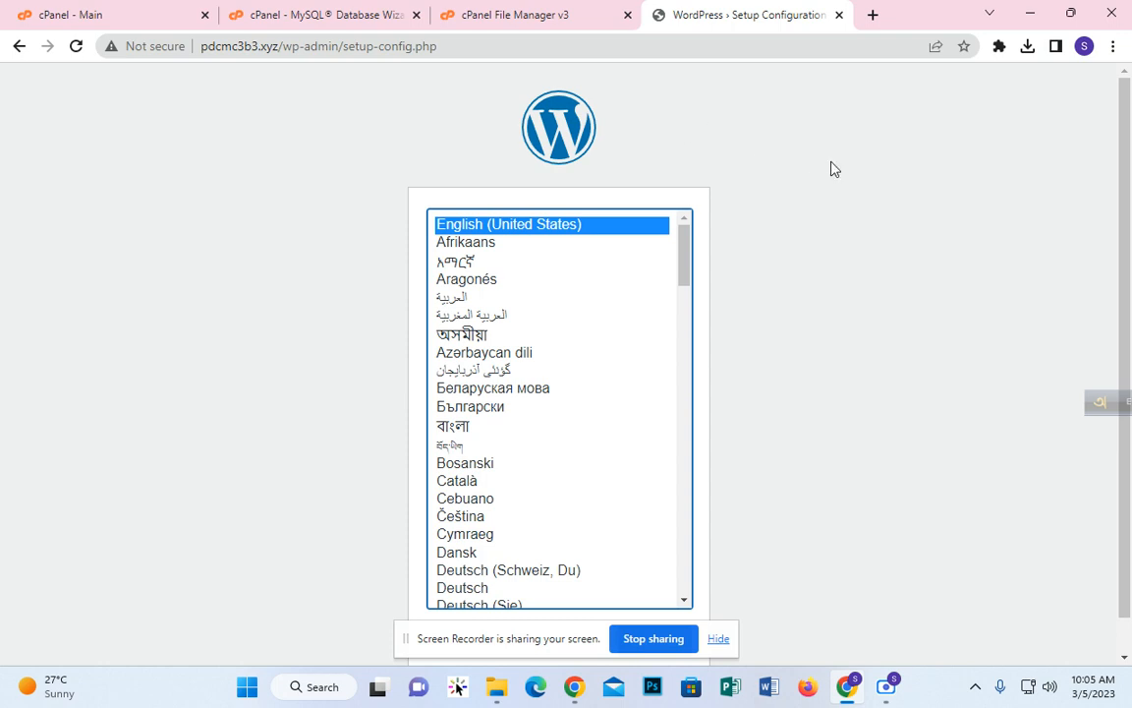
scroll(866, 176, "down", 1)
scroll(791, 361, "up", 1)
scroll(761, 127, "down", 1)
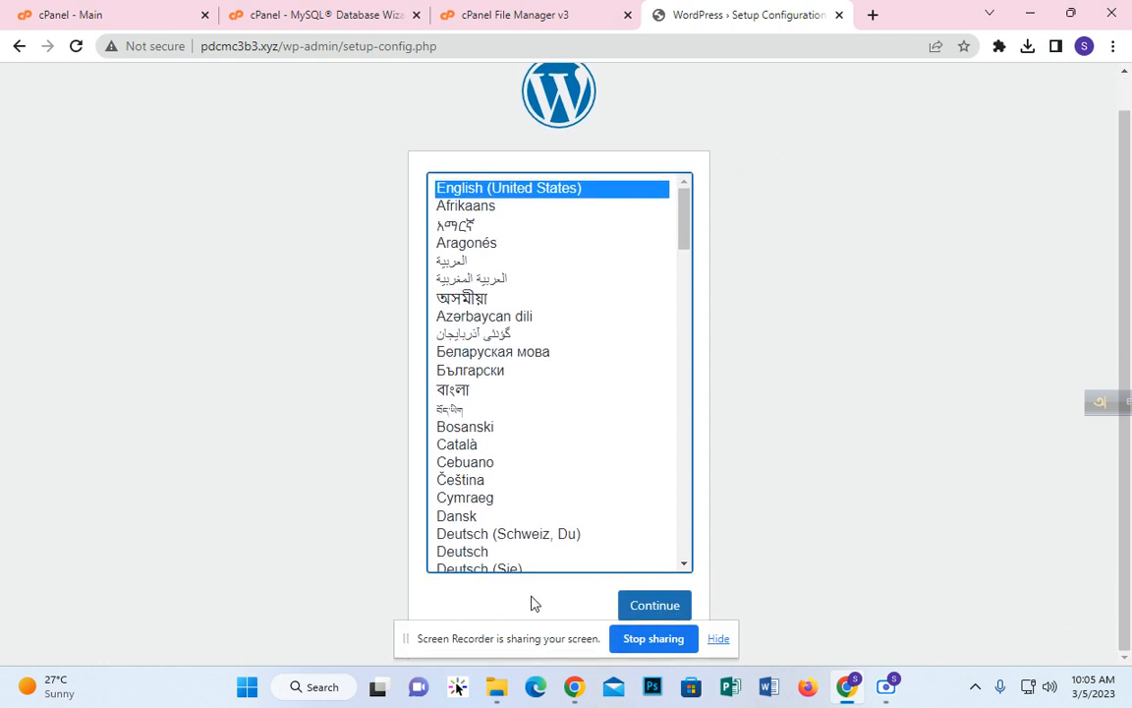
left_click_drag(513, 637, 880, 632)
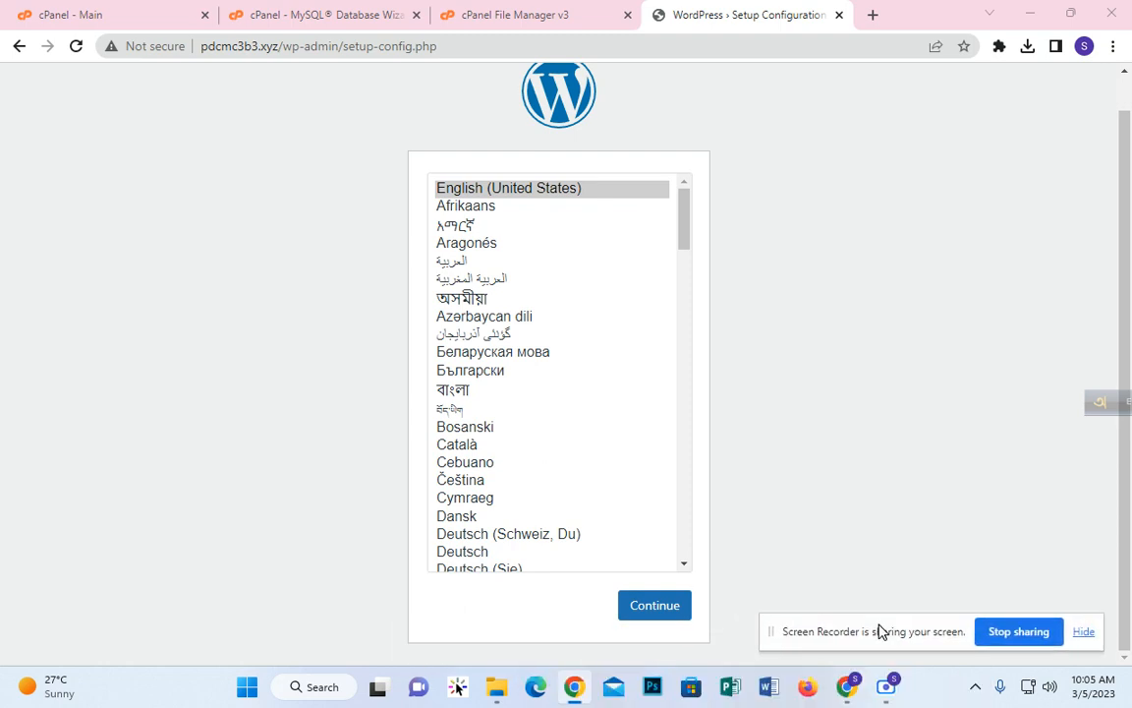
left_click(656, 611)
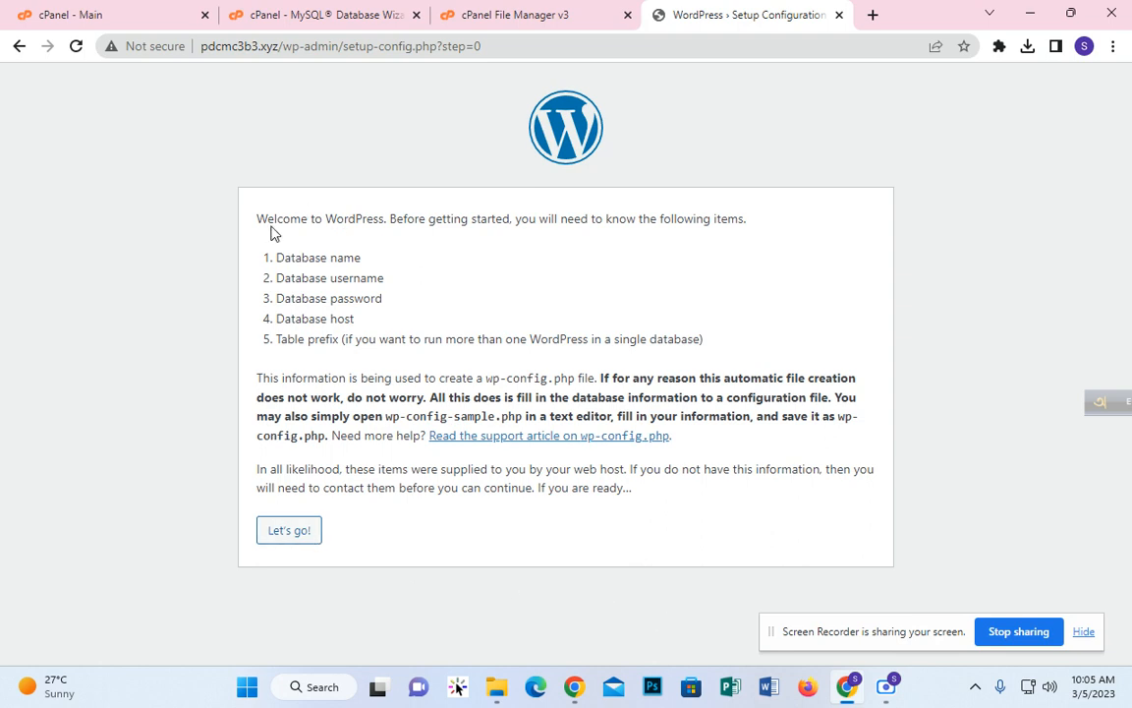
Review the required items: database name, username, password, host and table prefix
left_click_drag(258, 218, 771, 233)
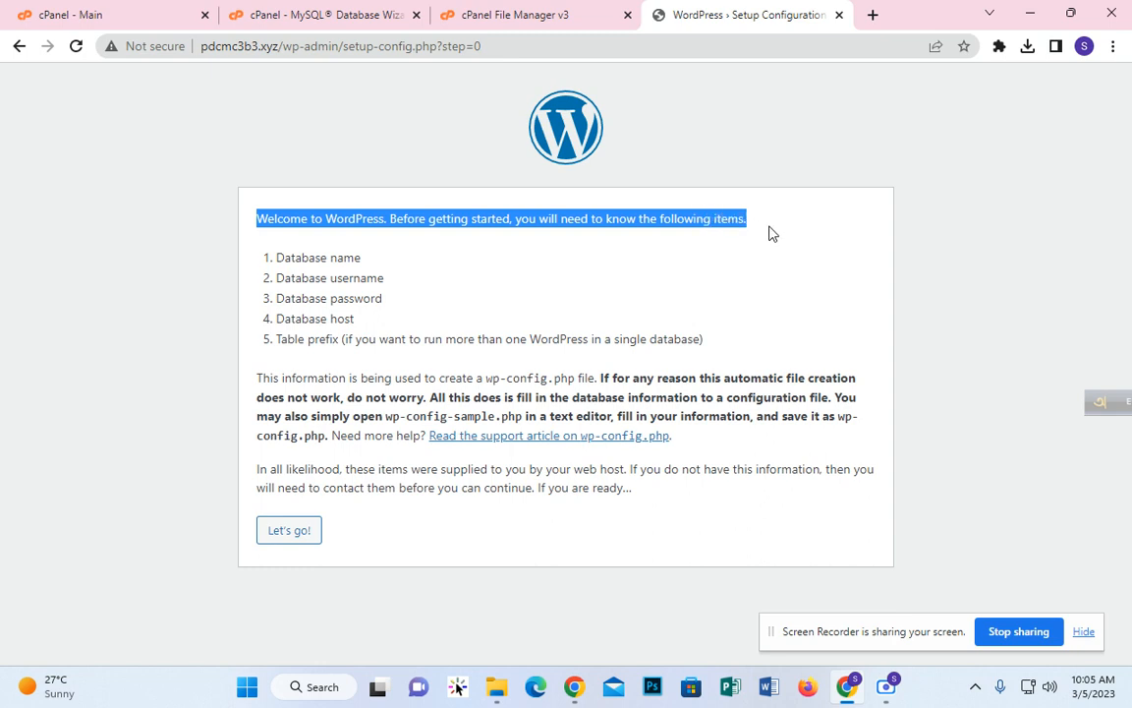
left_click_drag(276, 258, 366, 264)
left_click_drag(274, 278, 386, 283)
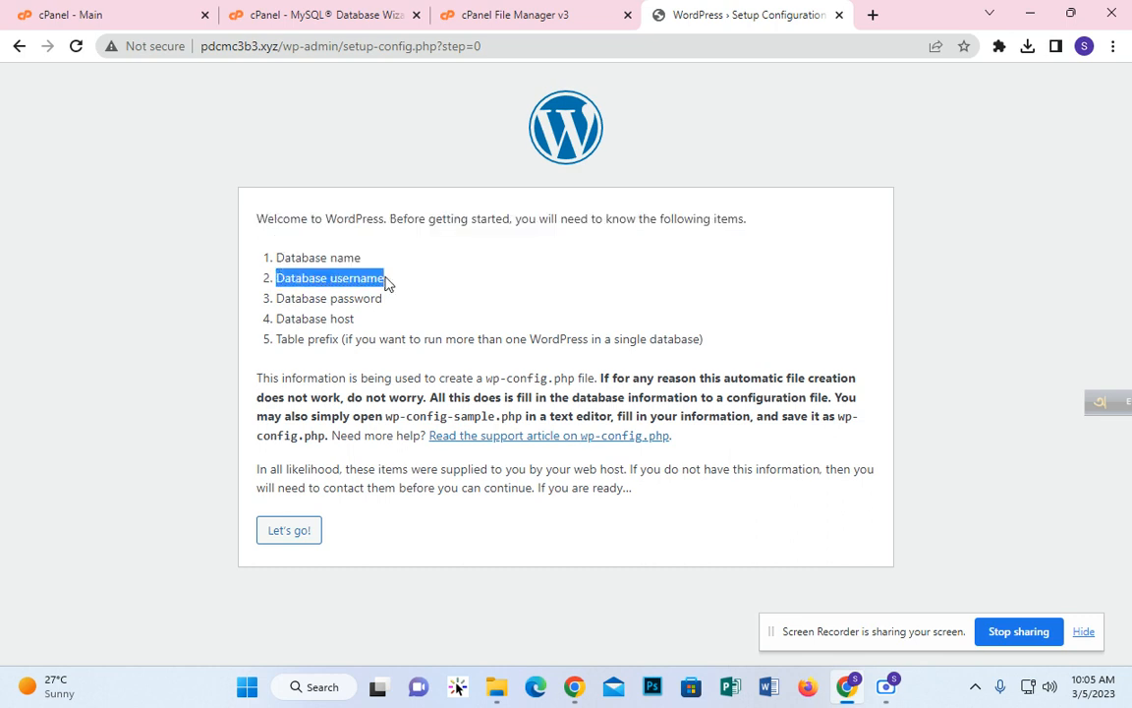
left_click_drag(277, 298, 412, 304)
left_click_drag(277, 320, 361, 323)
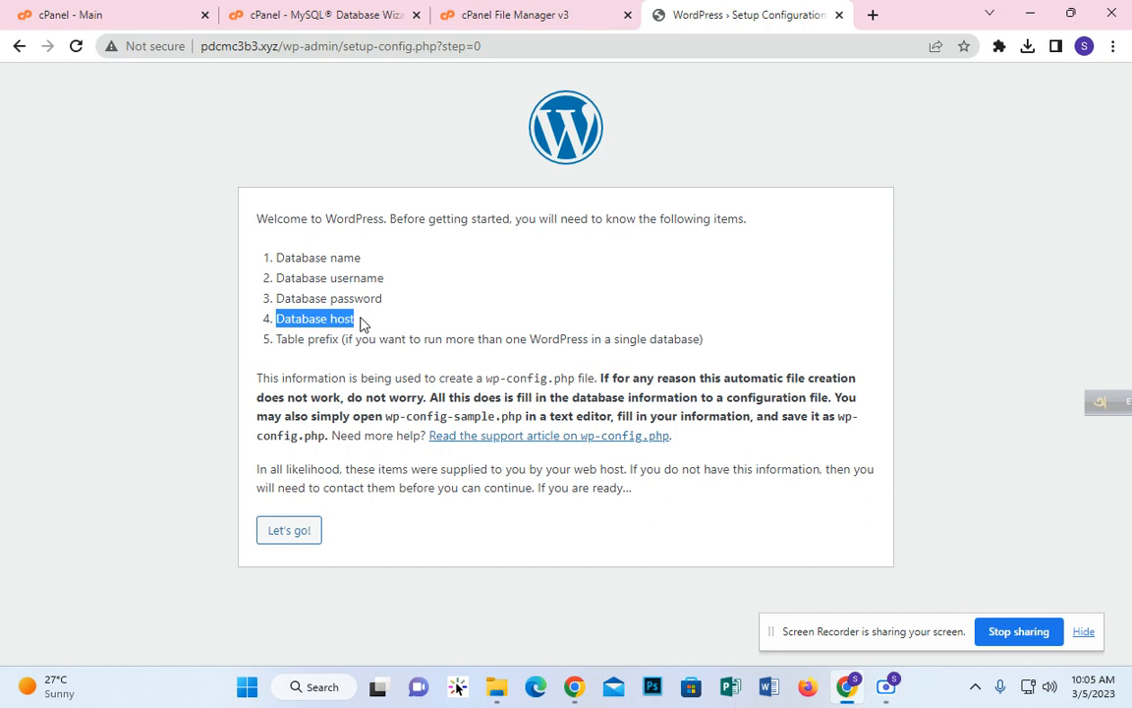
left_click_drag(276, 339, 717, 350)
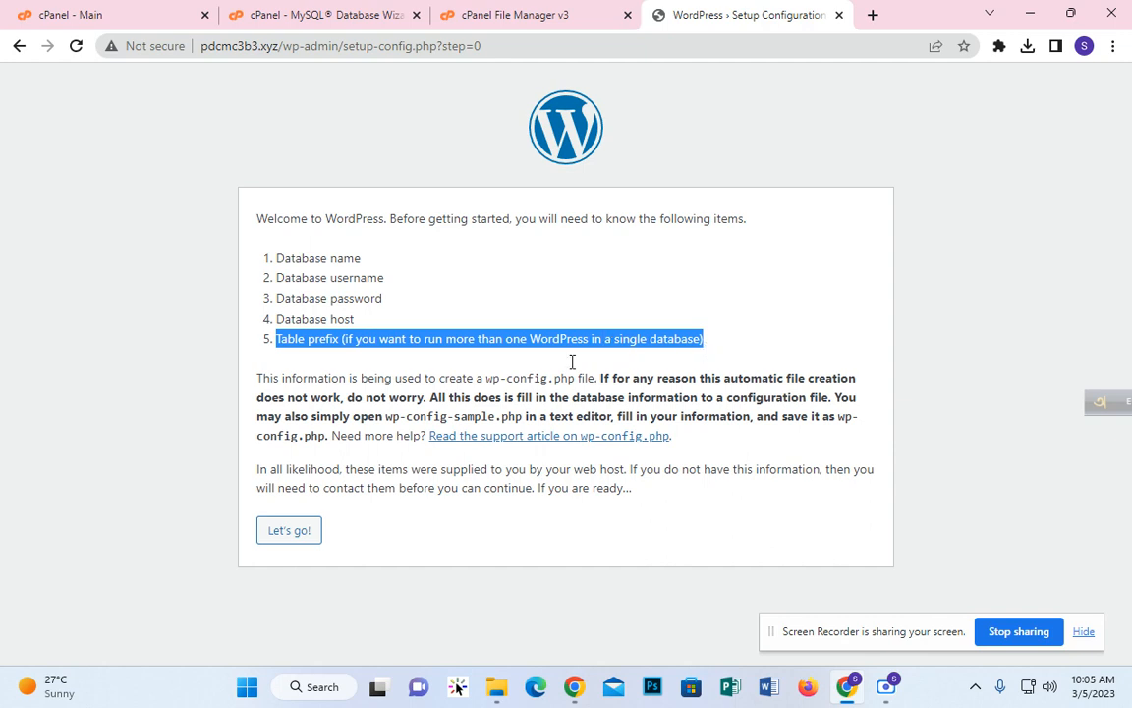
Paste the copied name pdcmc3b3_wp into the Database Name and Username fields
left_click(289, 531)
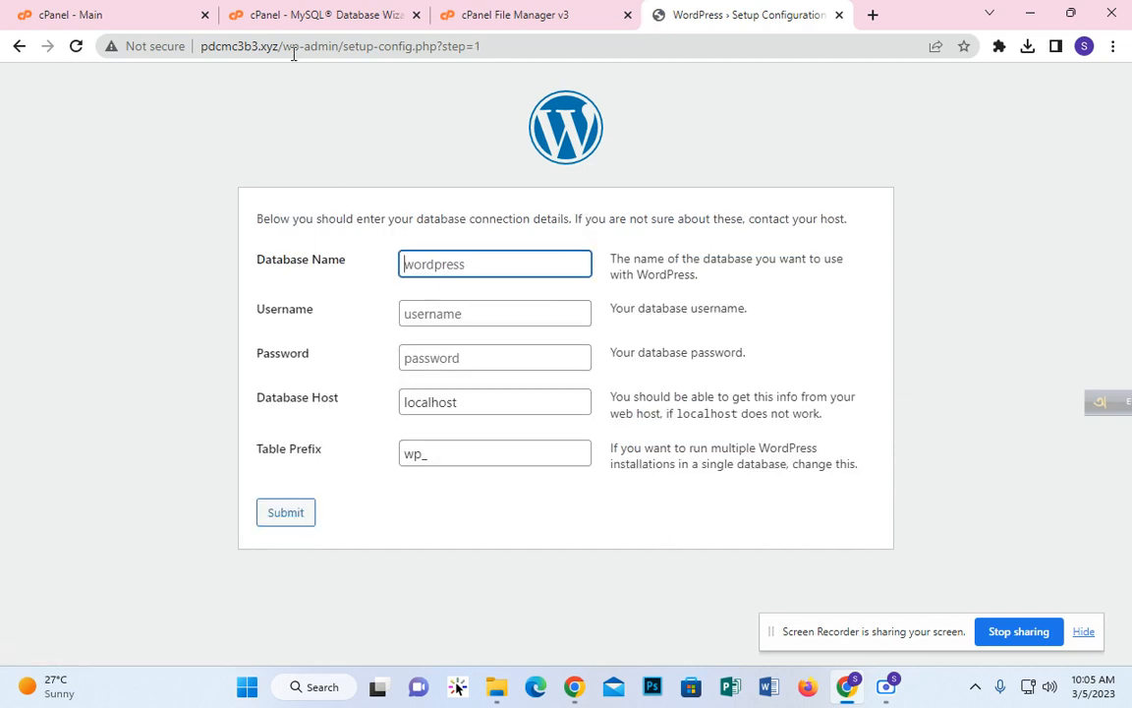
left_click(311, 14)
right_click(371, 313)
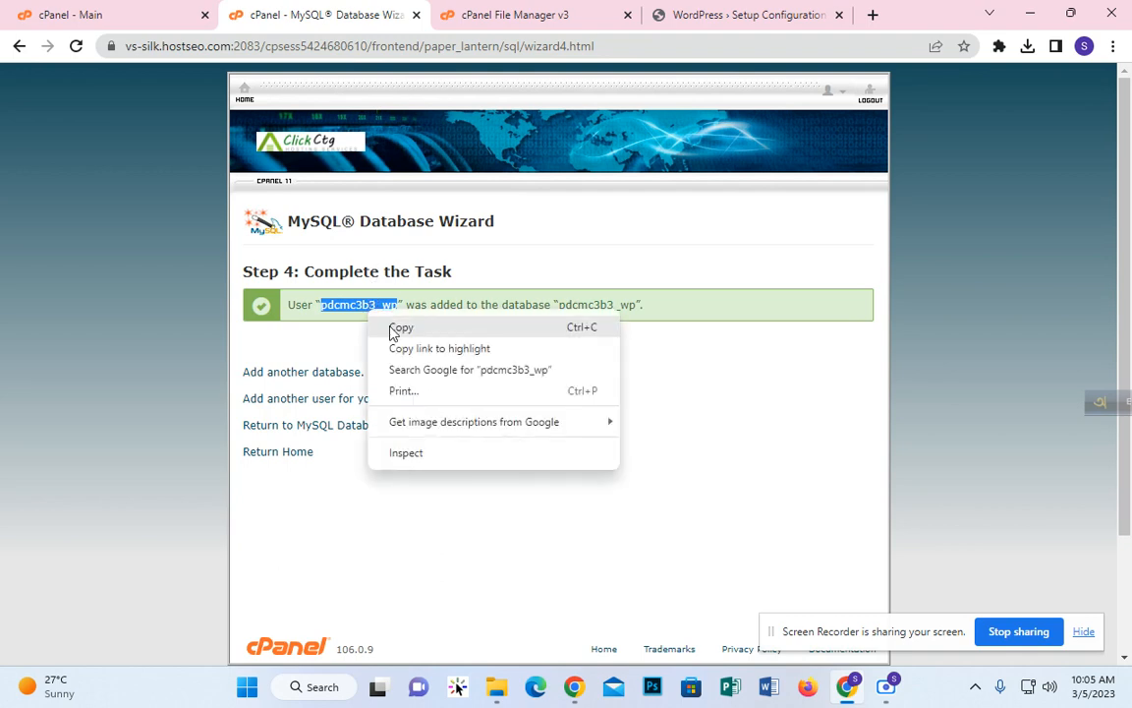
left_click(393, 328)
left_click(668, 14)
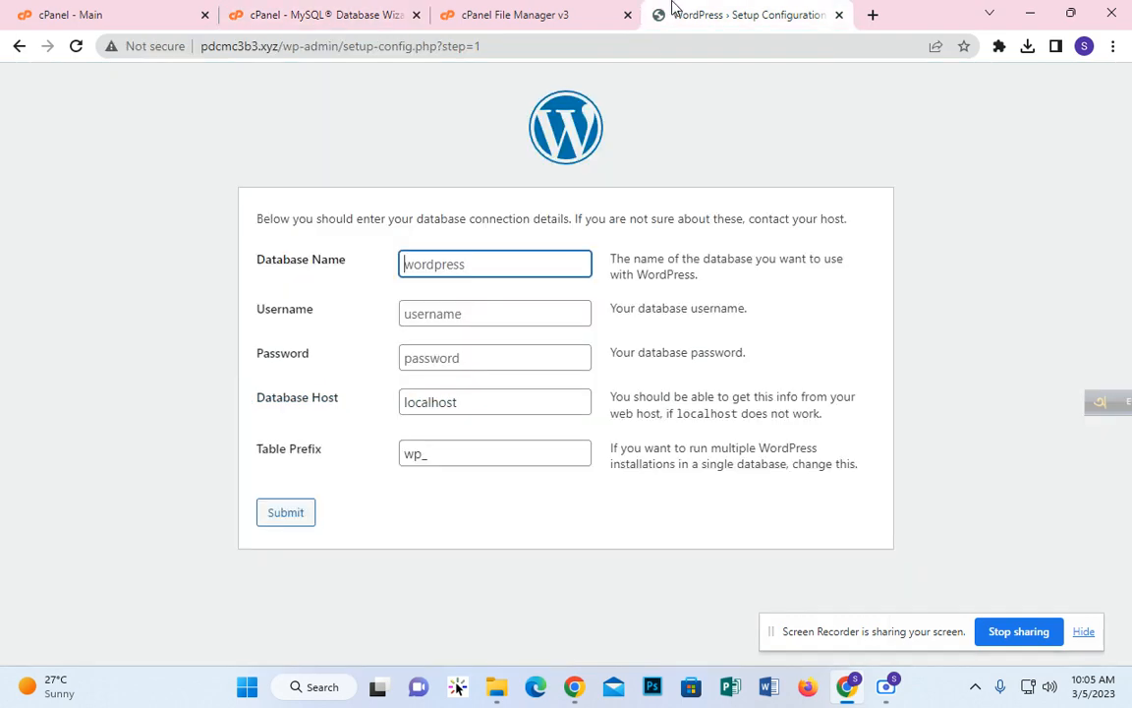
left_click(466, 267)
key("ctrl+v")
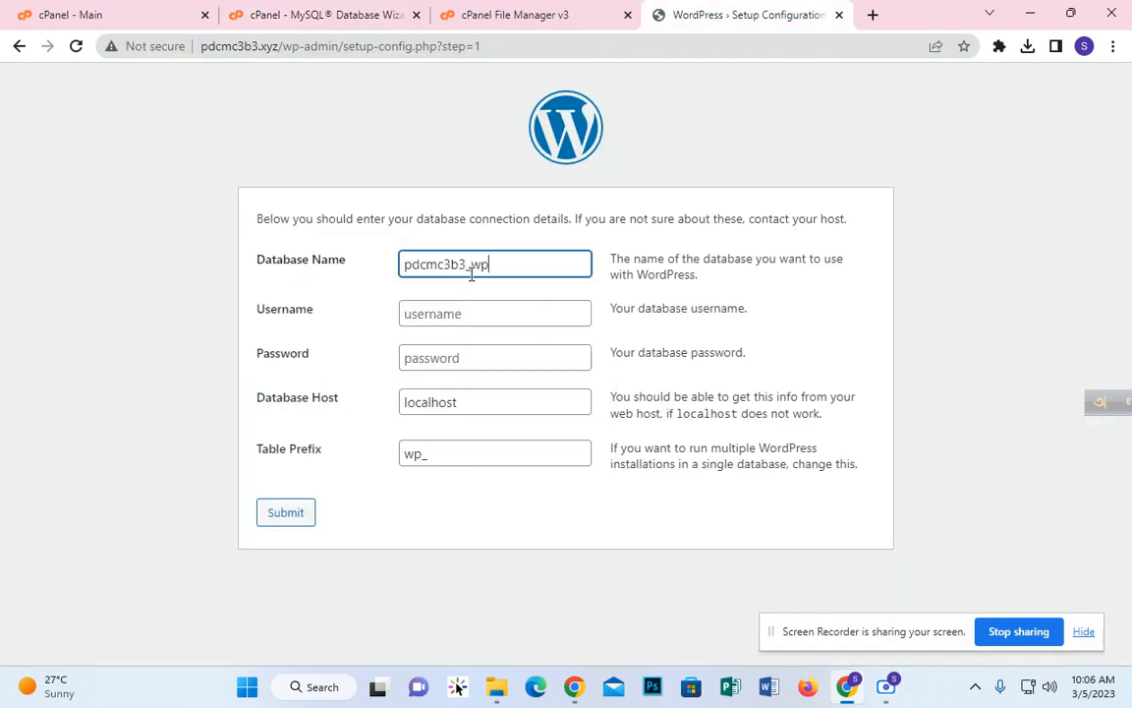
left_click(455, 318)
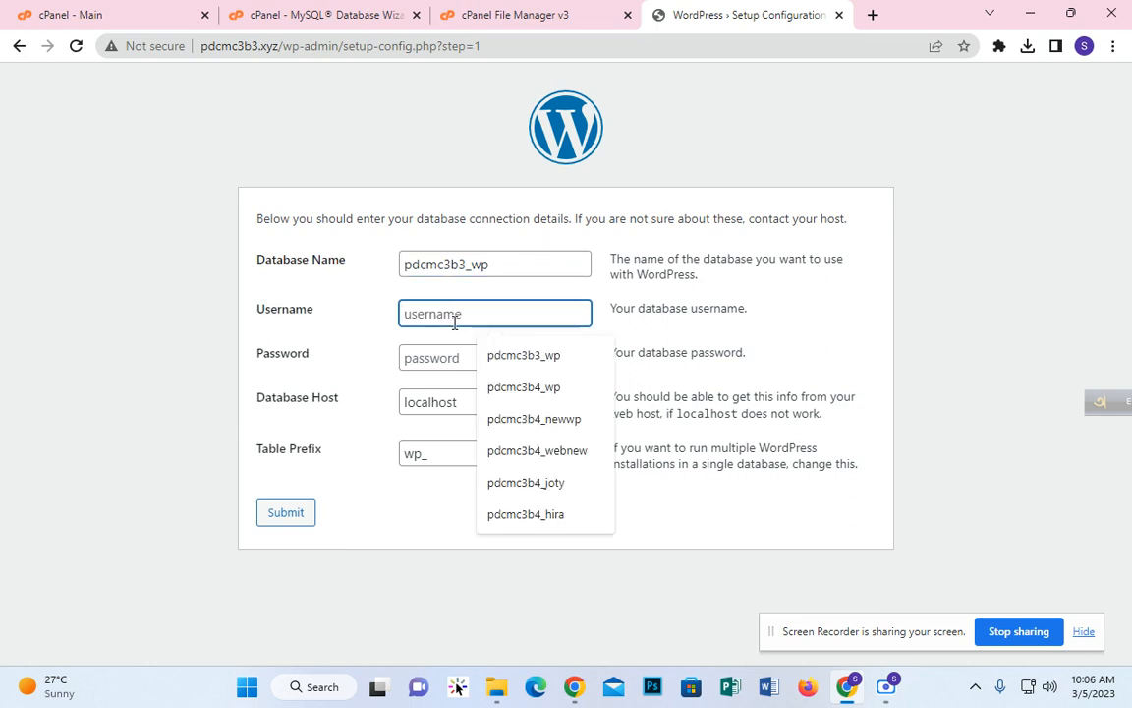
key("ctrl+v")
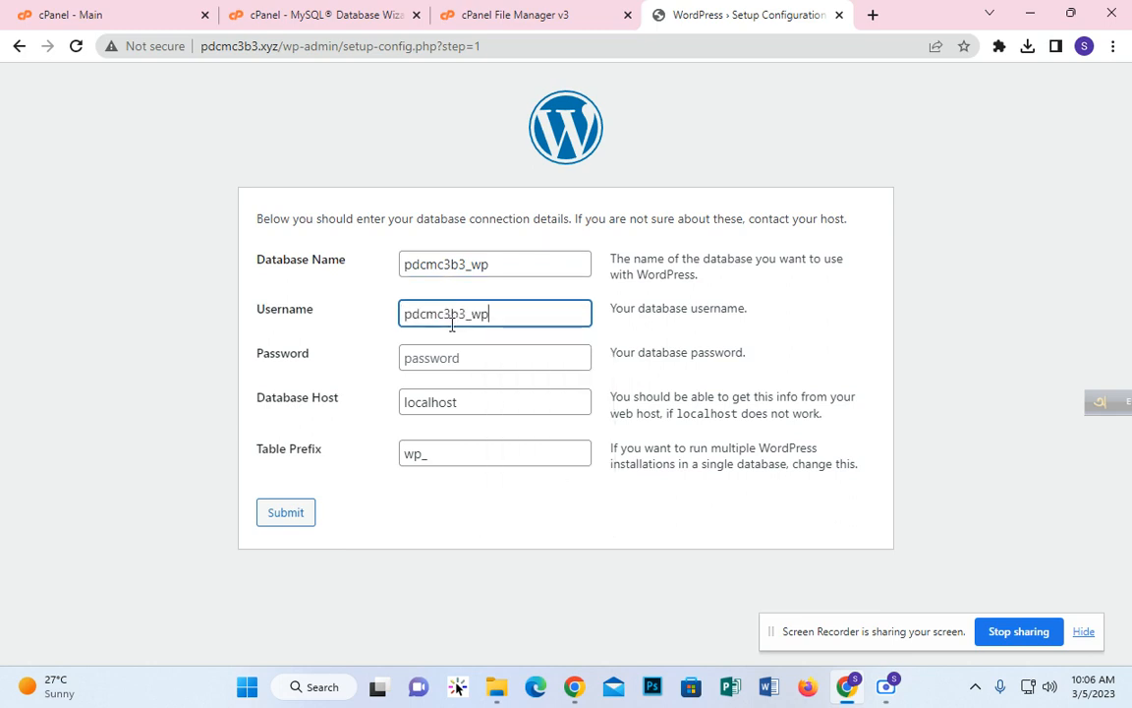
Enter the database user's password and submit the connection details
left_click(259, 14)
left_click_drag(559, 305, 631, 305)
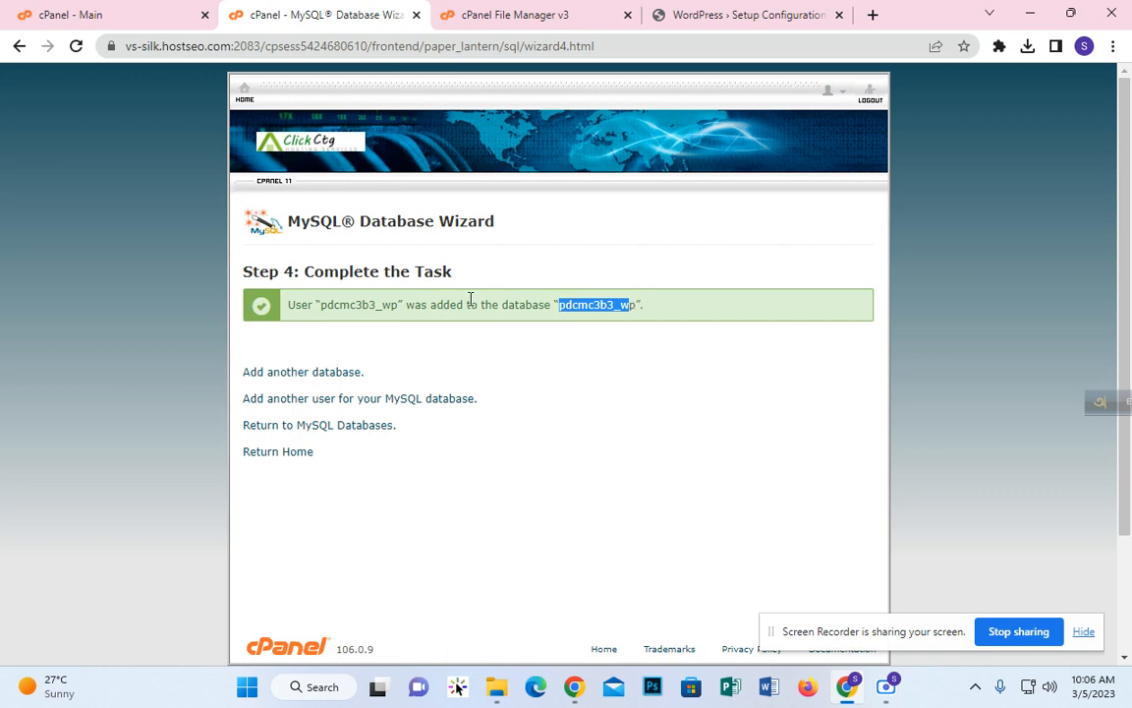
left_click(728, 15)
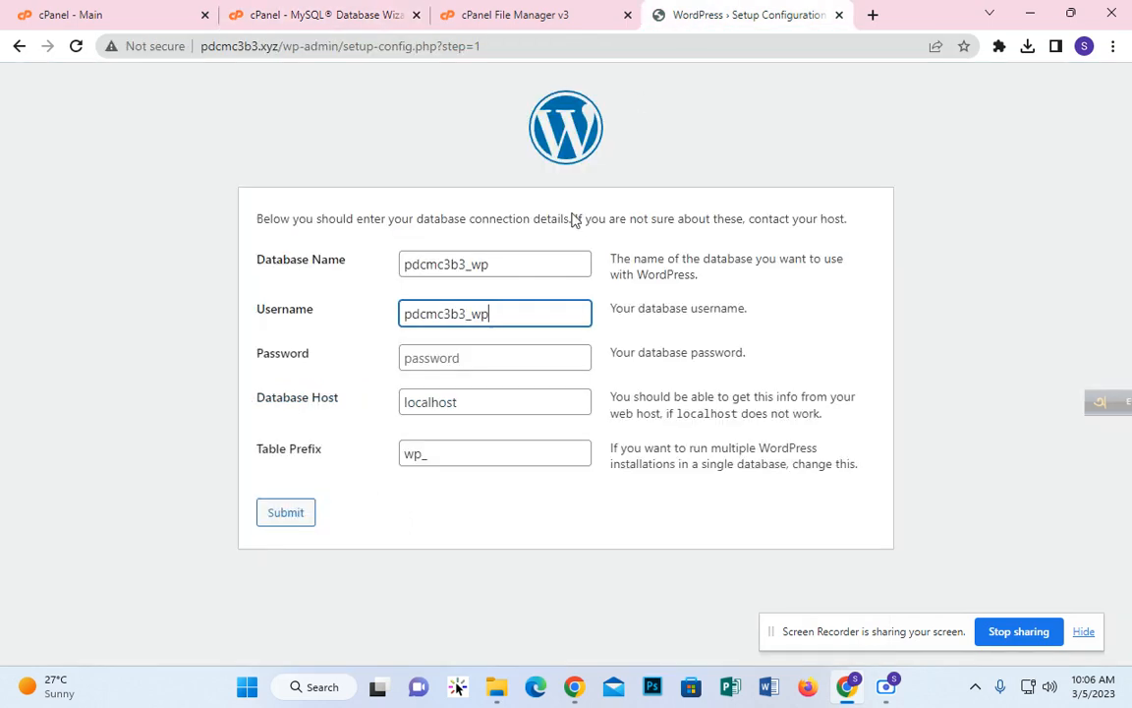
left_click(451, 358)
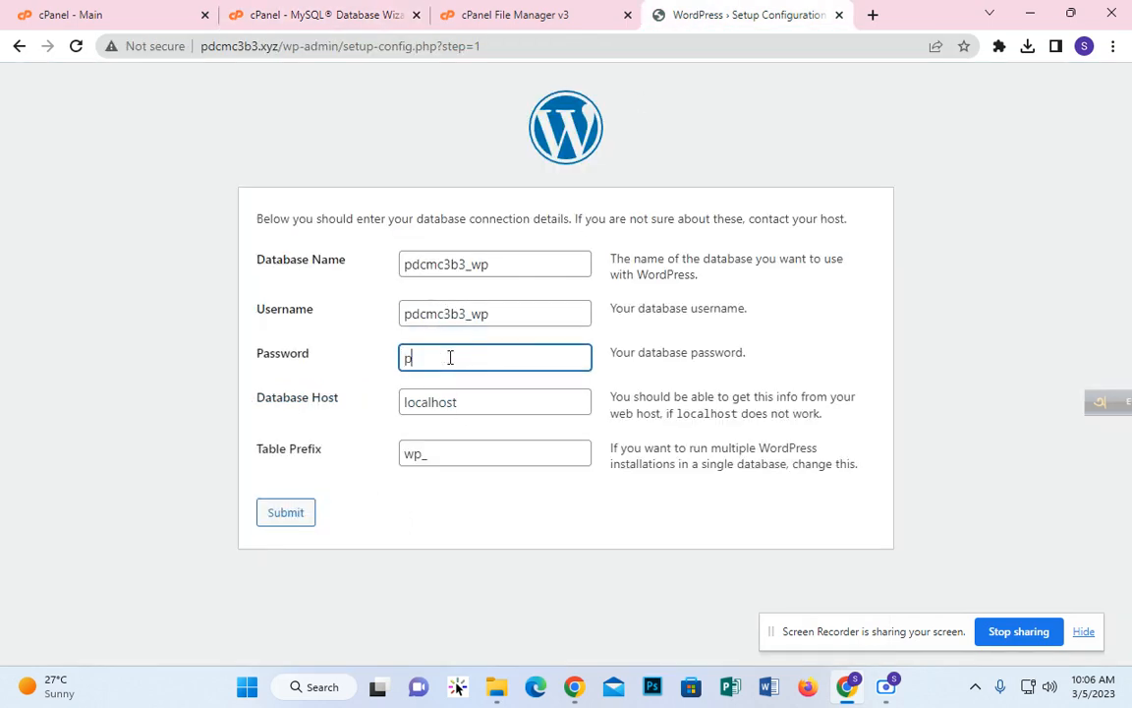
left_click(450, 358)
left_click(305, 521)
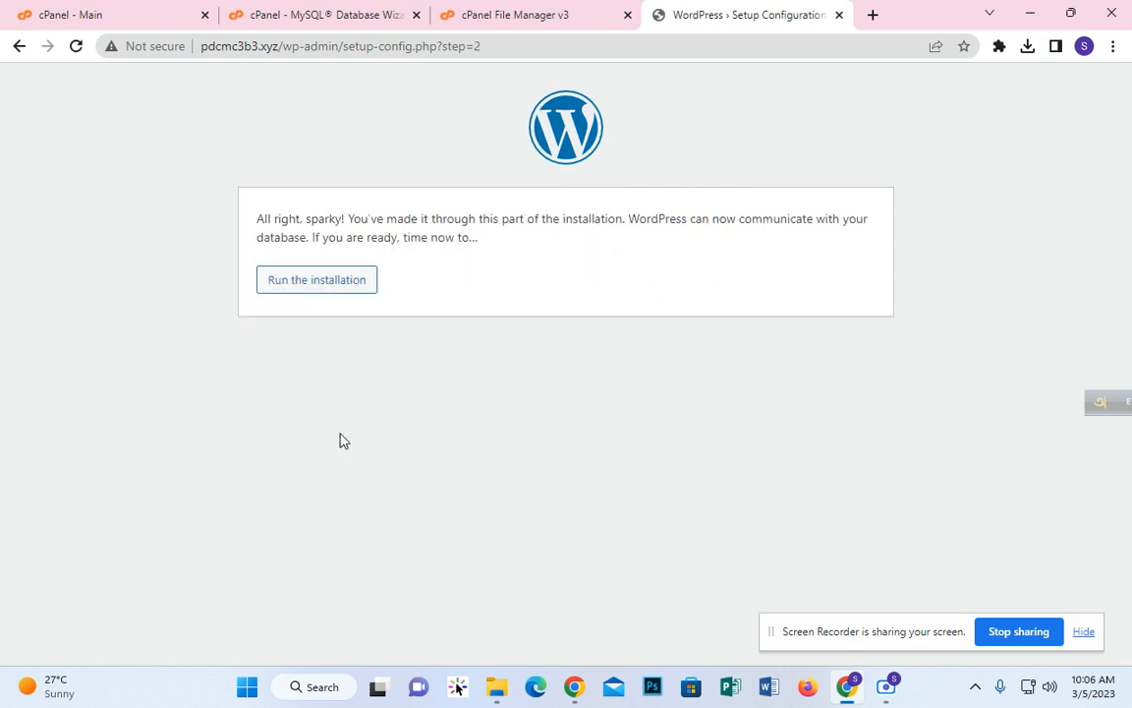
Set site title Pdcm Practice Website, username admin, and replace the generated password
left_click(287, 295)
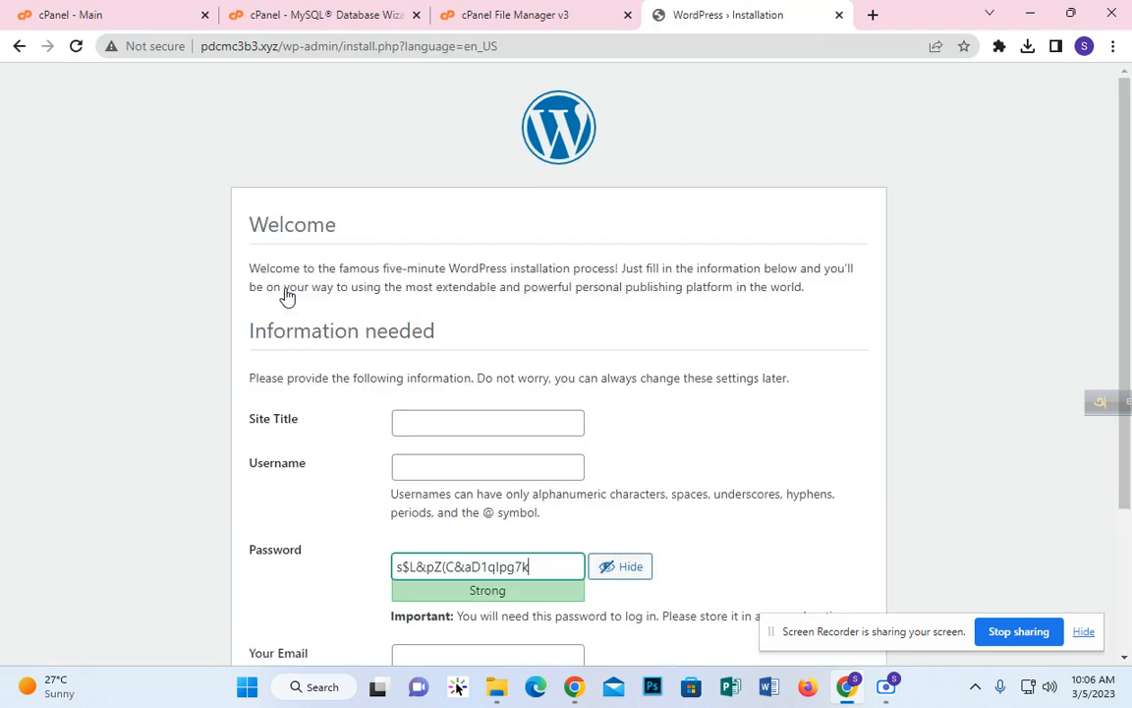
scroll(309, 293, "down", 2)
scroll(460, 280, "up", 1)
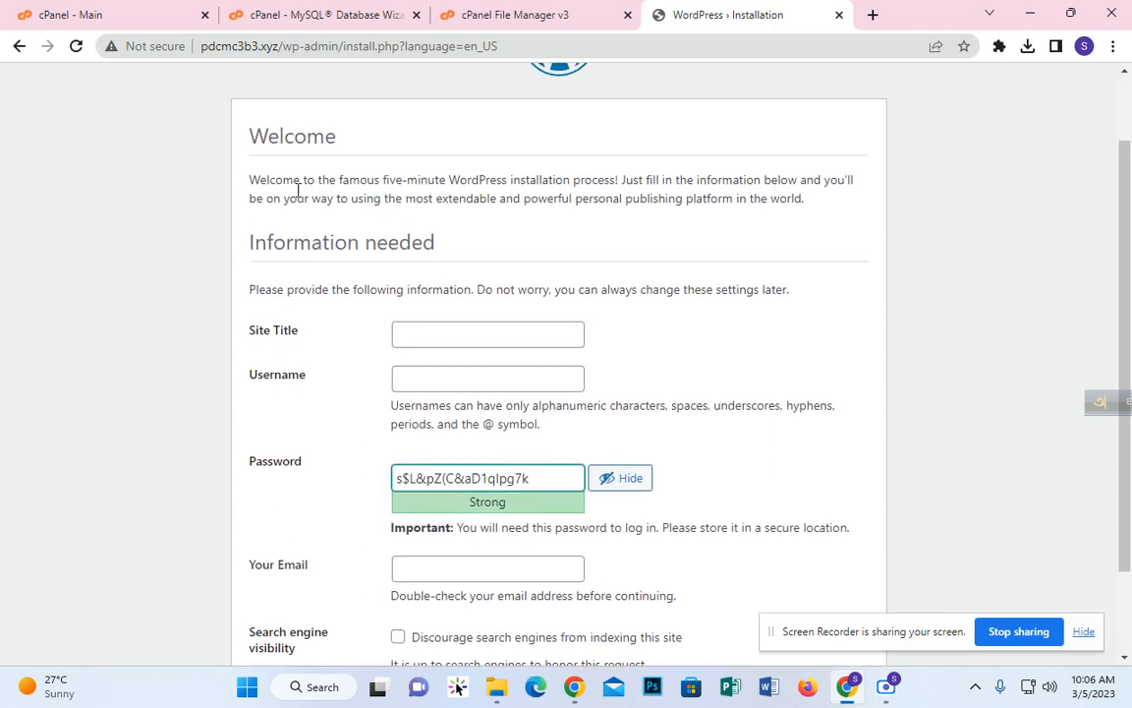
scroll(294, 221, "down", 1)
scroll(295, 207, "up", 1)
scroll(551, 256, "down", 1)
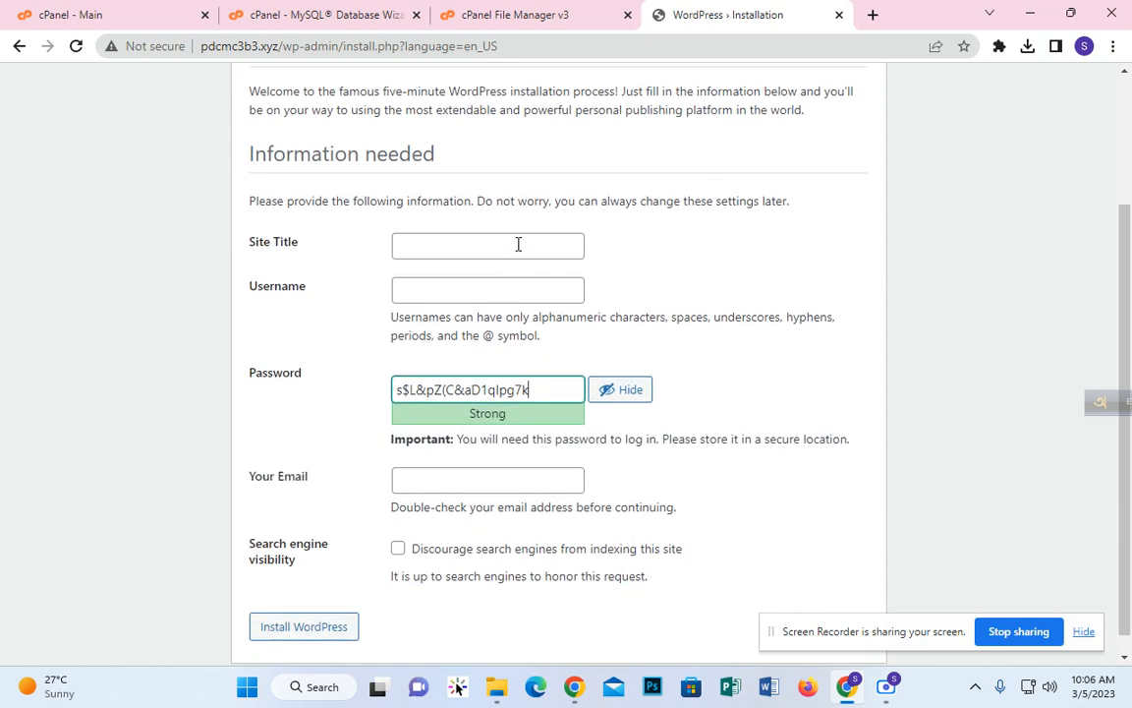
left_click(518, 245)
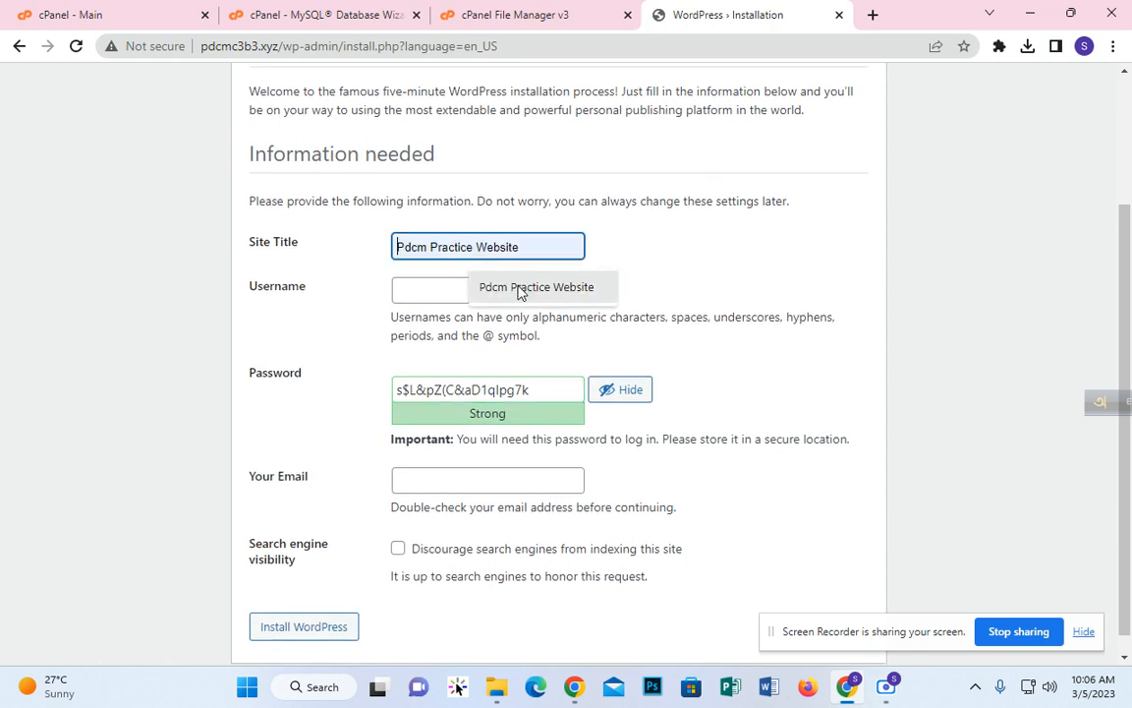
left_click(518, 280)
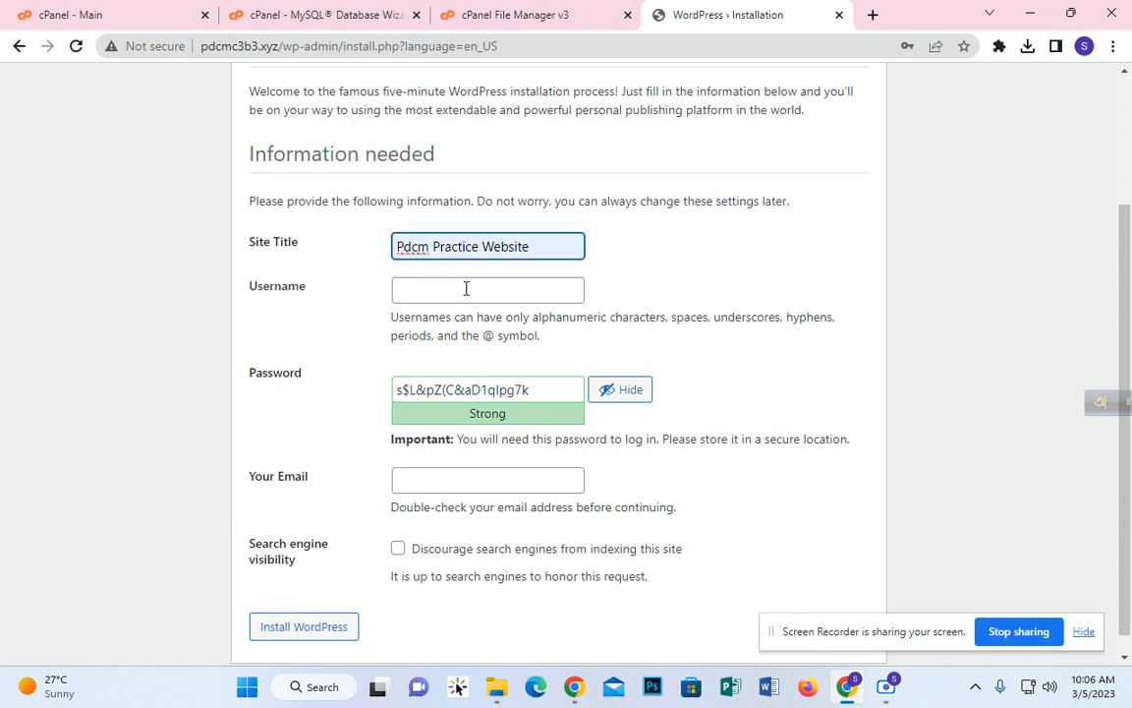
left_click(466, 288)
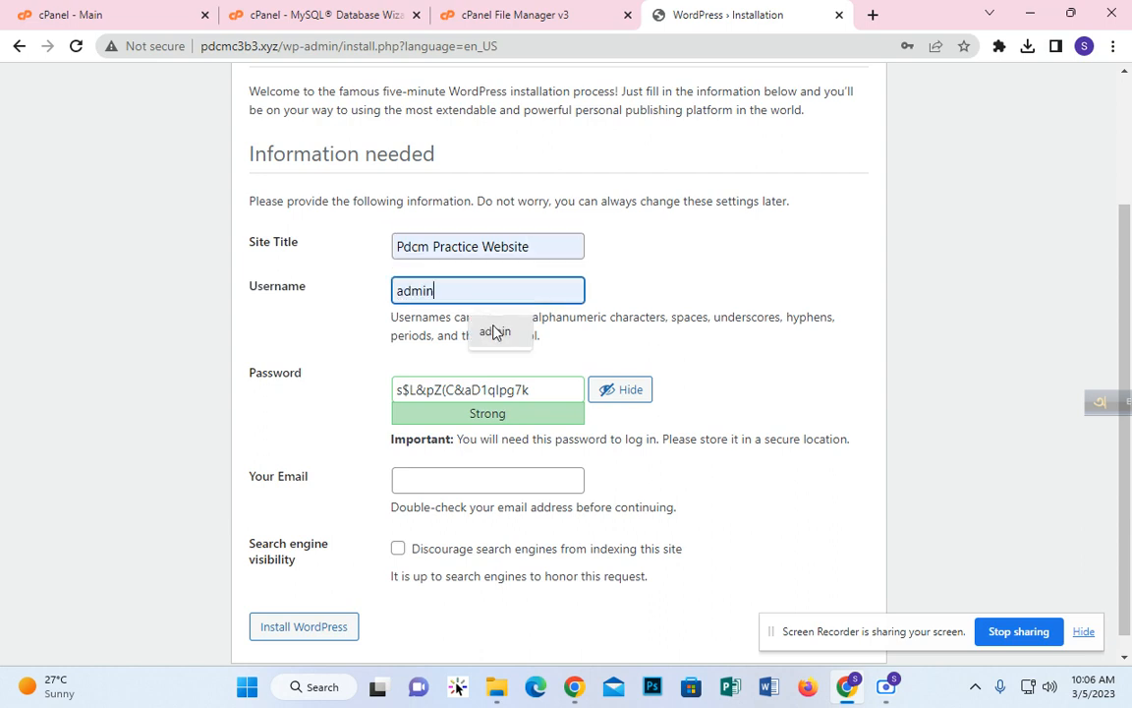
left_click(489, 328)
left_click_drag(541, 390, 138, 441)
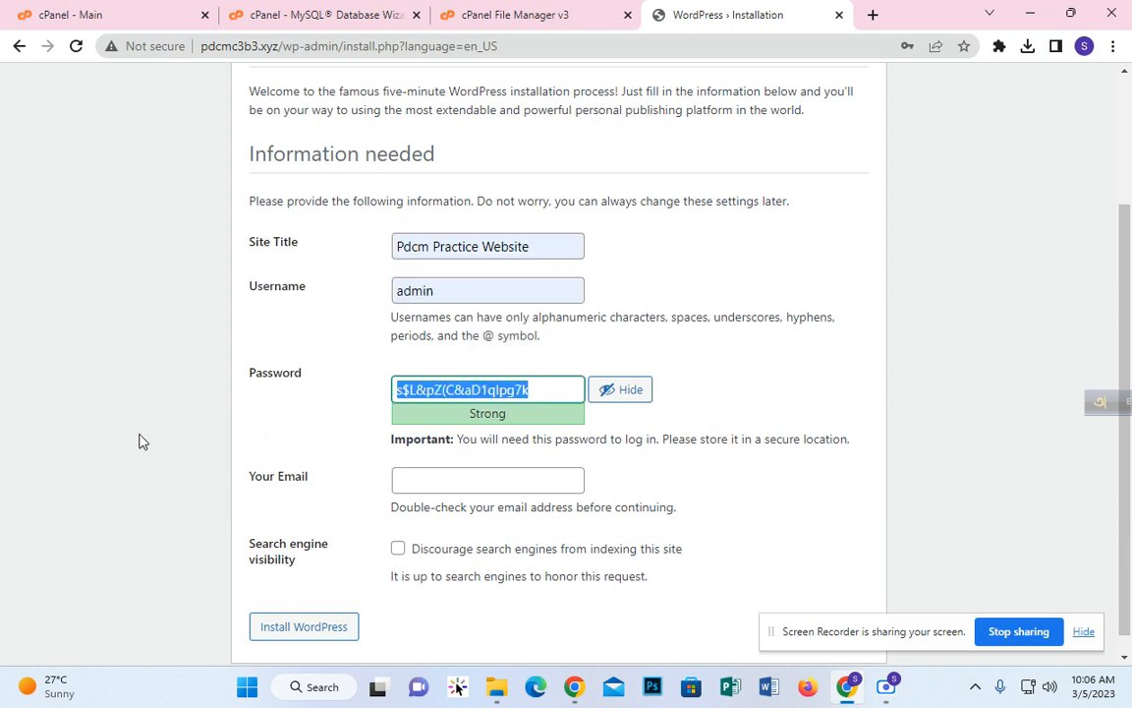
type("admin")
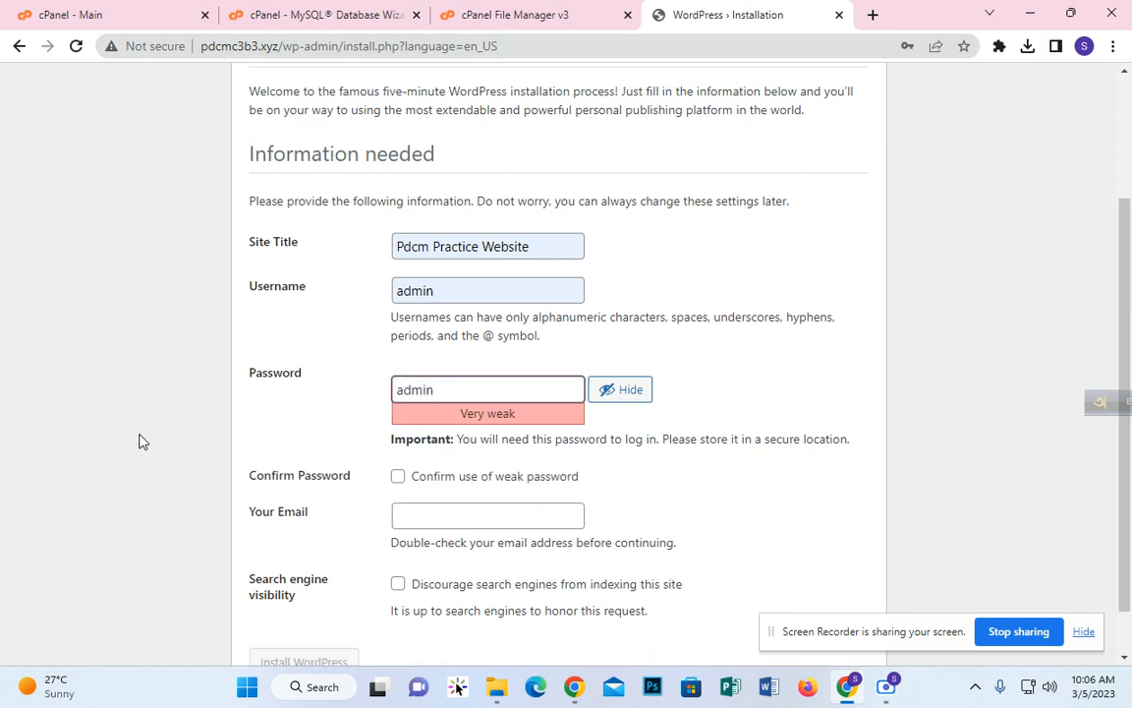
Confirm the weak password, fill in the admin e-mail, and install WordPress
left_click(398, 477)
left_click(398, 477)
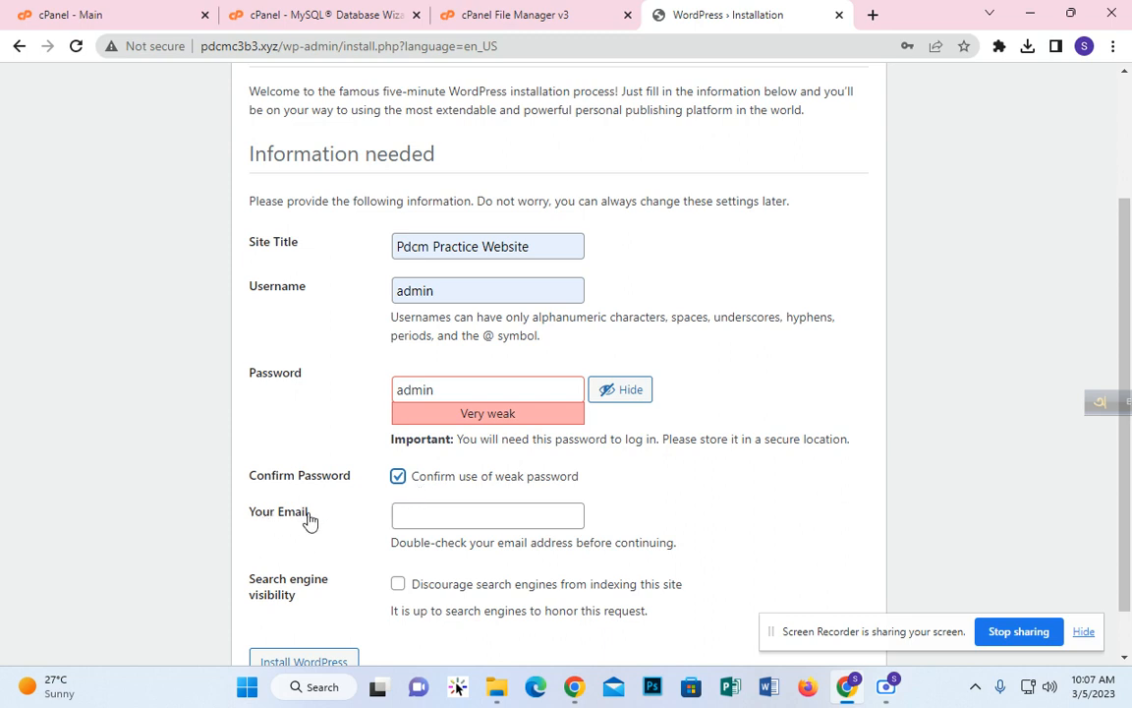
scroll(374, 501, "down", 1)
left_click(422, 465)
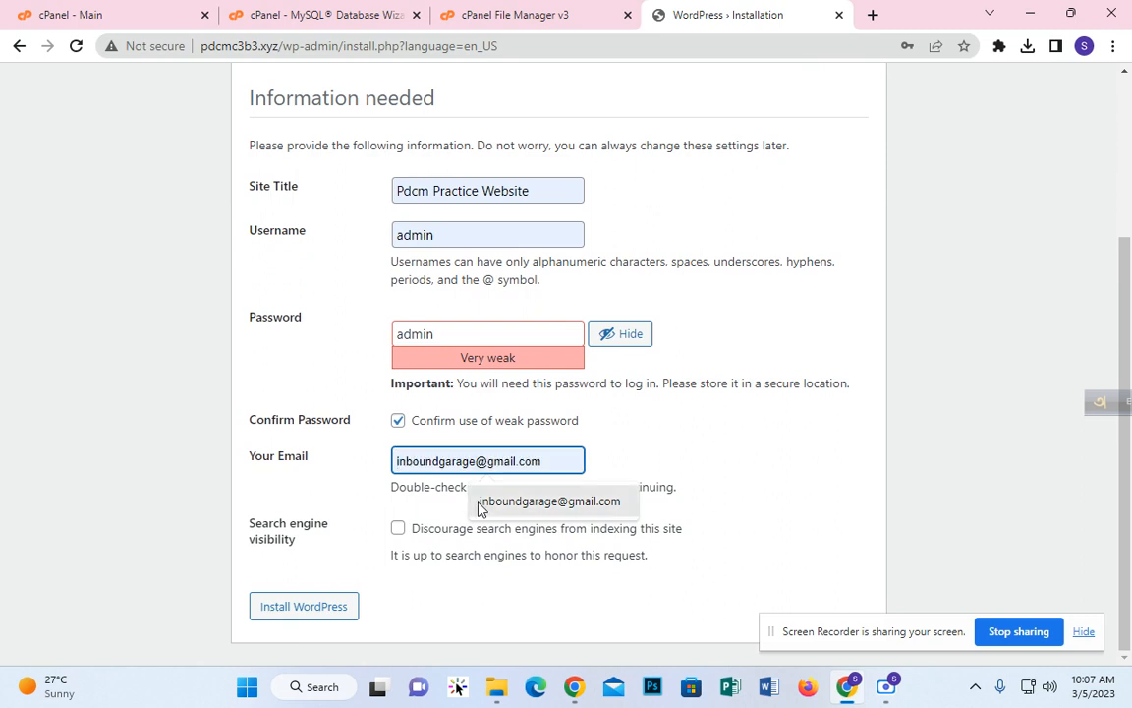
left_click(545, 501)
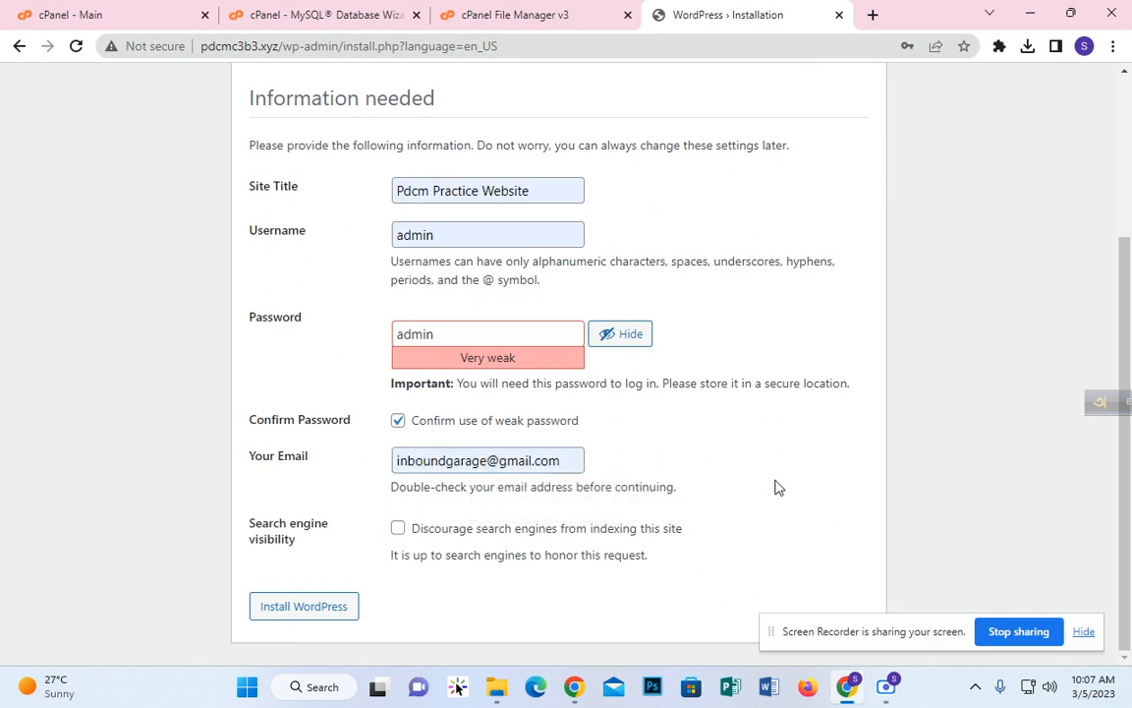
left_click(335, 615)
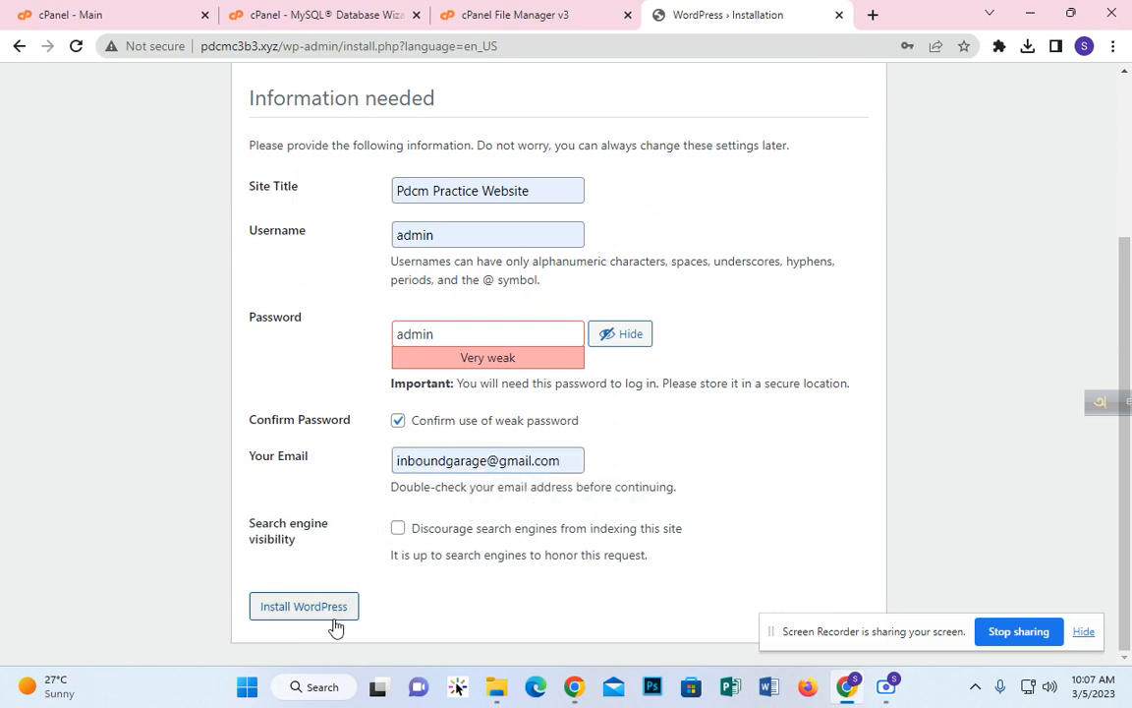
left_click(335, 625)
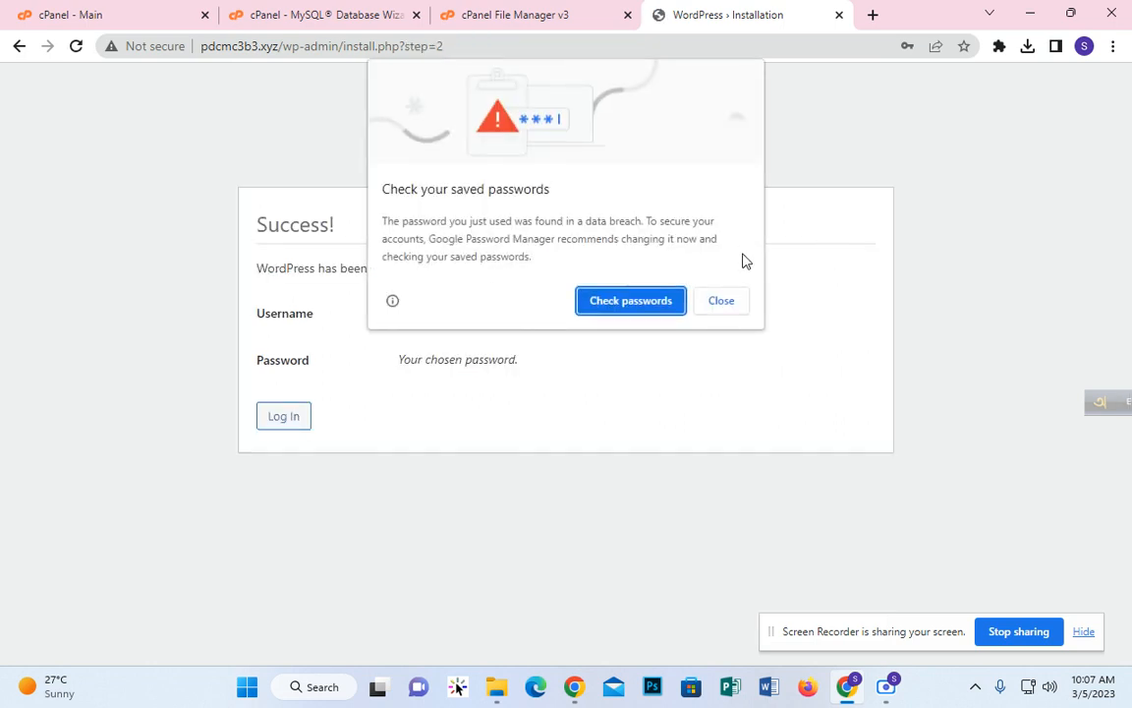
Dismiss Chrome's breached-password warning, decline saving the password, and go to Log In
left_click(732, 306)
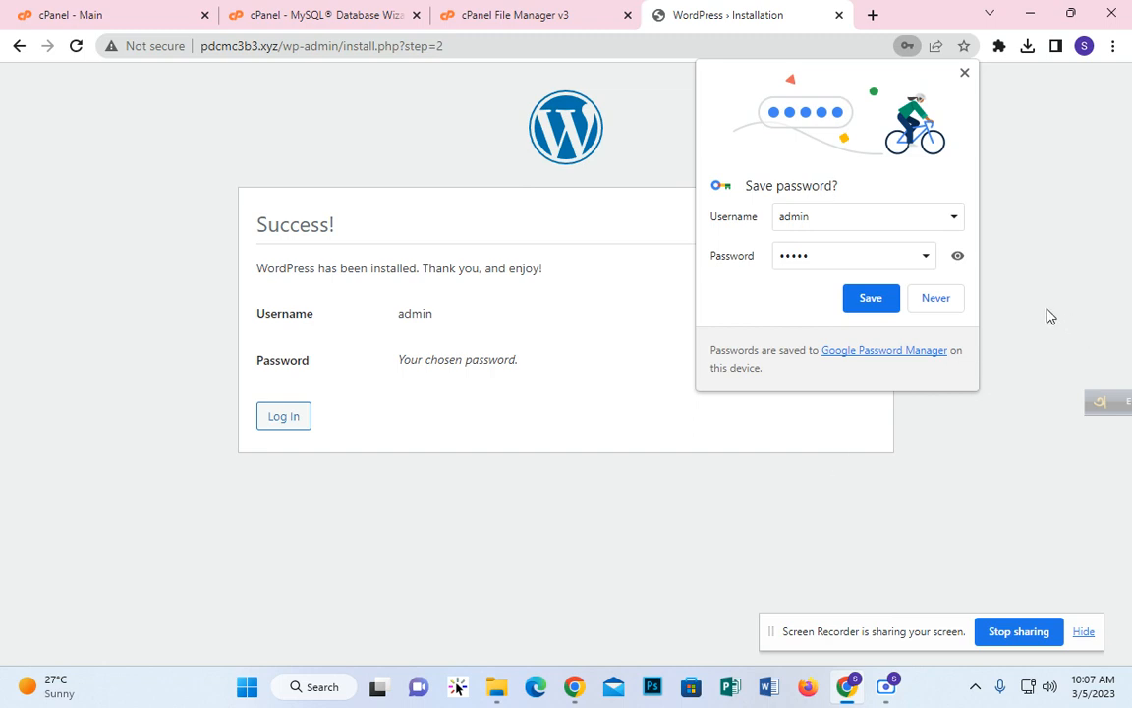
left_click(958, 298)
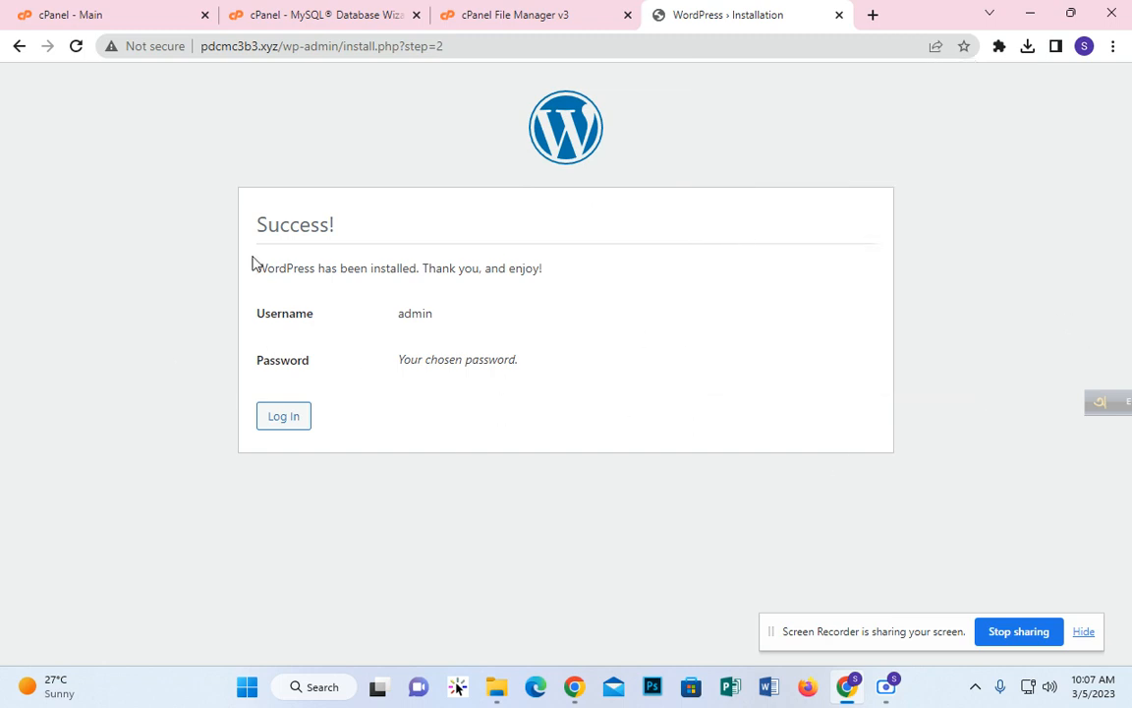
left_click(284, 417)
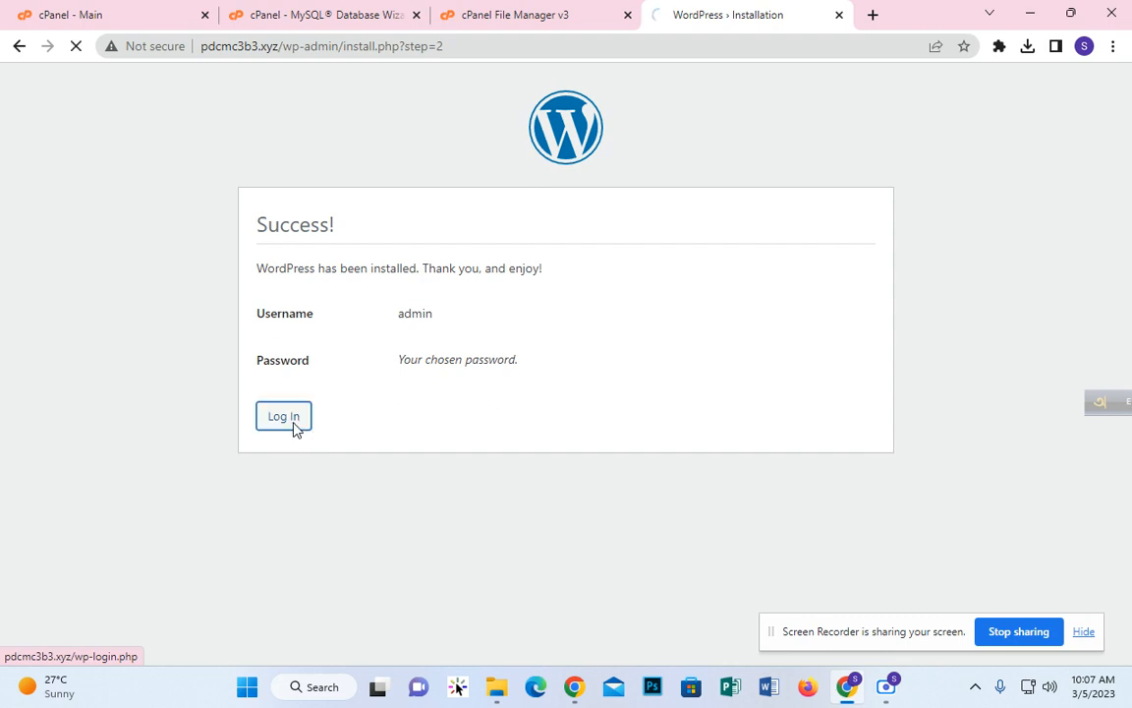
Log in as admin with the account password
left_click(503, 277)
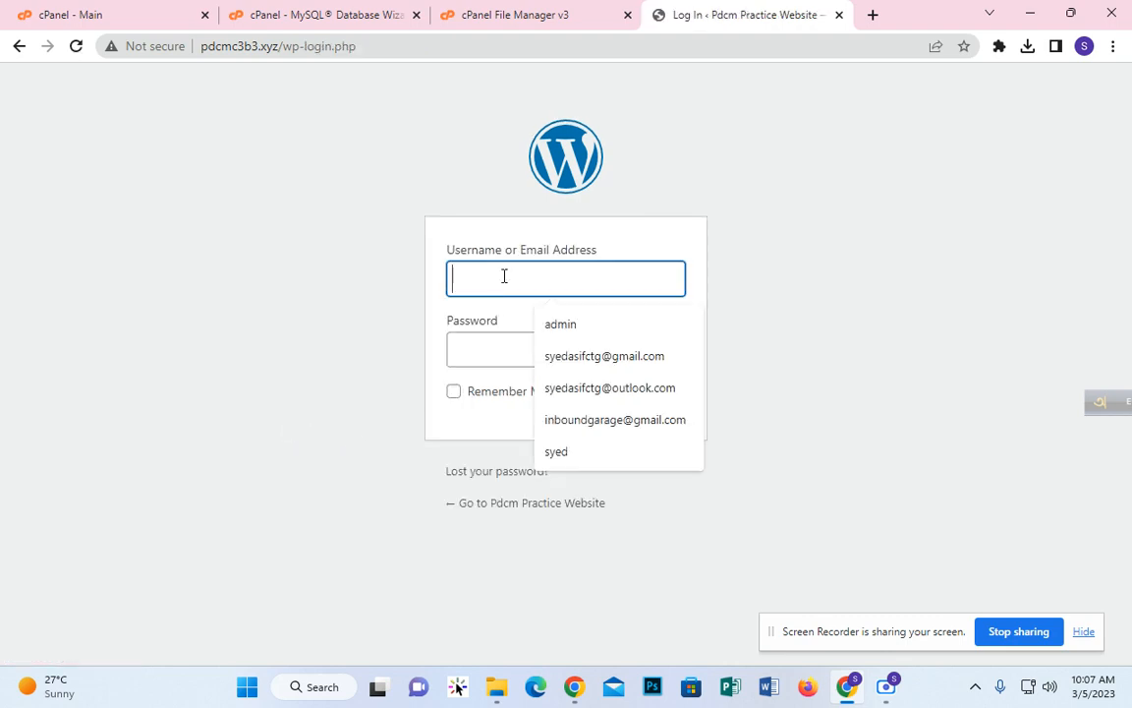
left_click(597, 327)
left_click(543, 357)
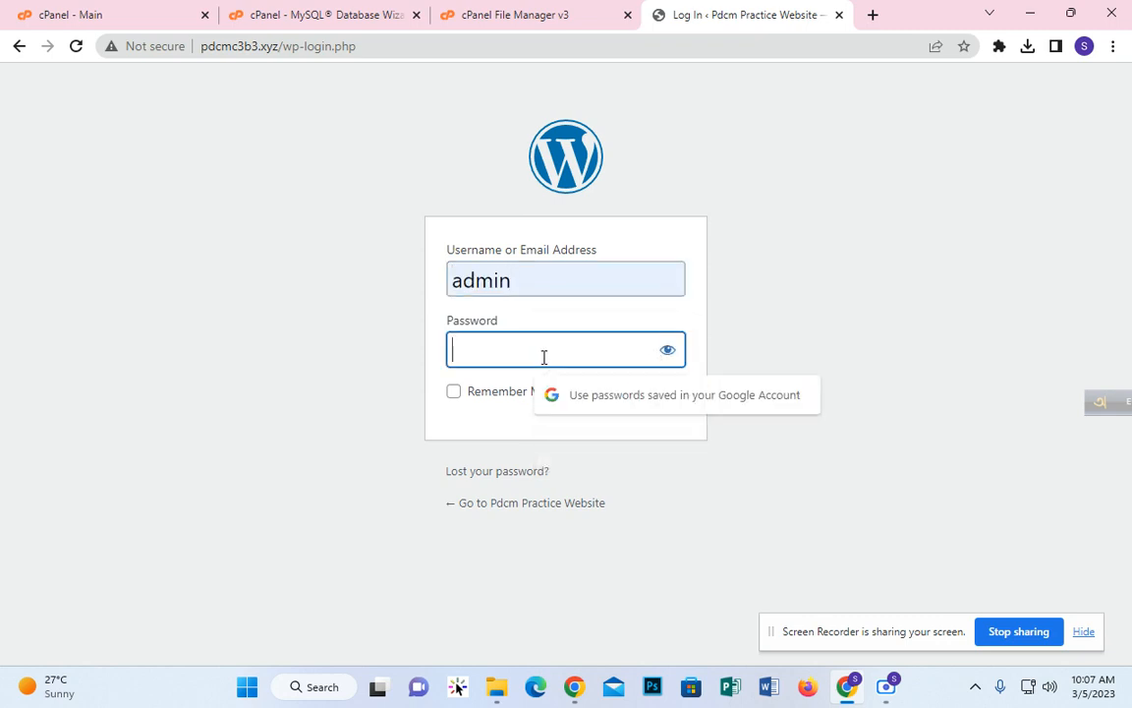
type("*****")
key("Return")
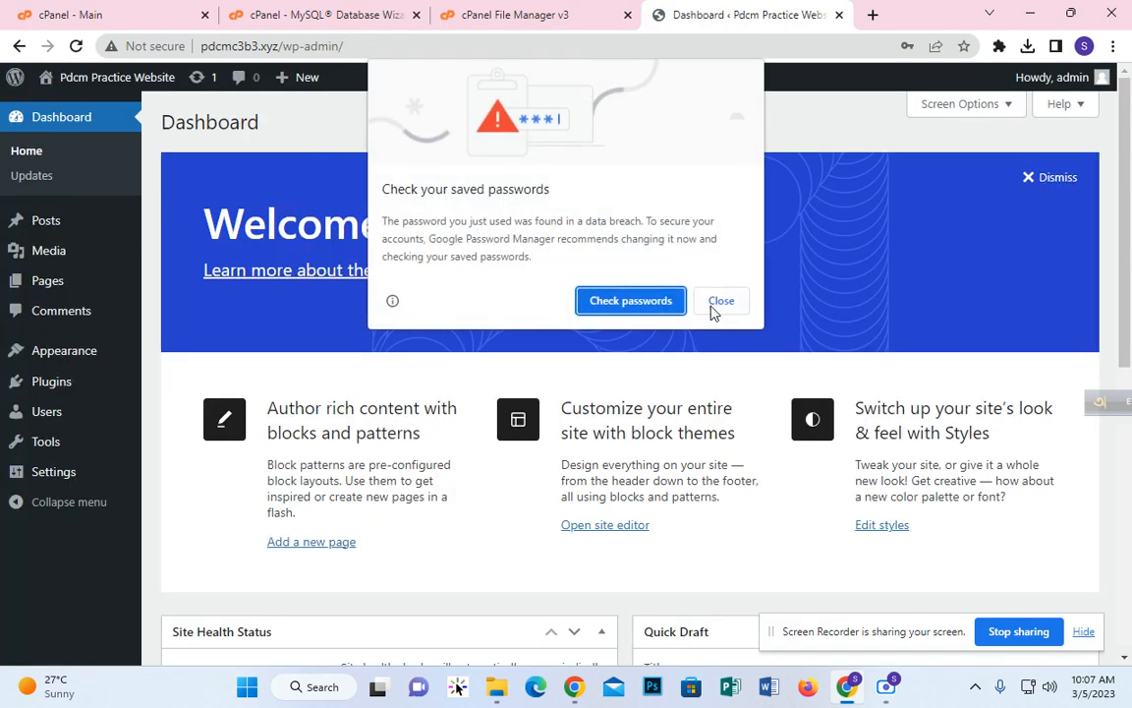
Dismiss Chrome's breached-password and save-password pop-ups, then look over the Posts, Media and Pages menus
left_click(715, 302)
left_click(955, 300)
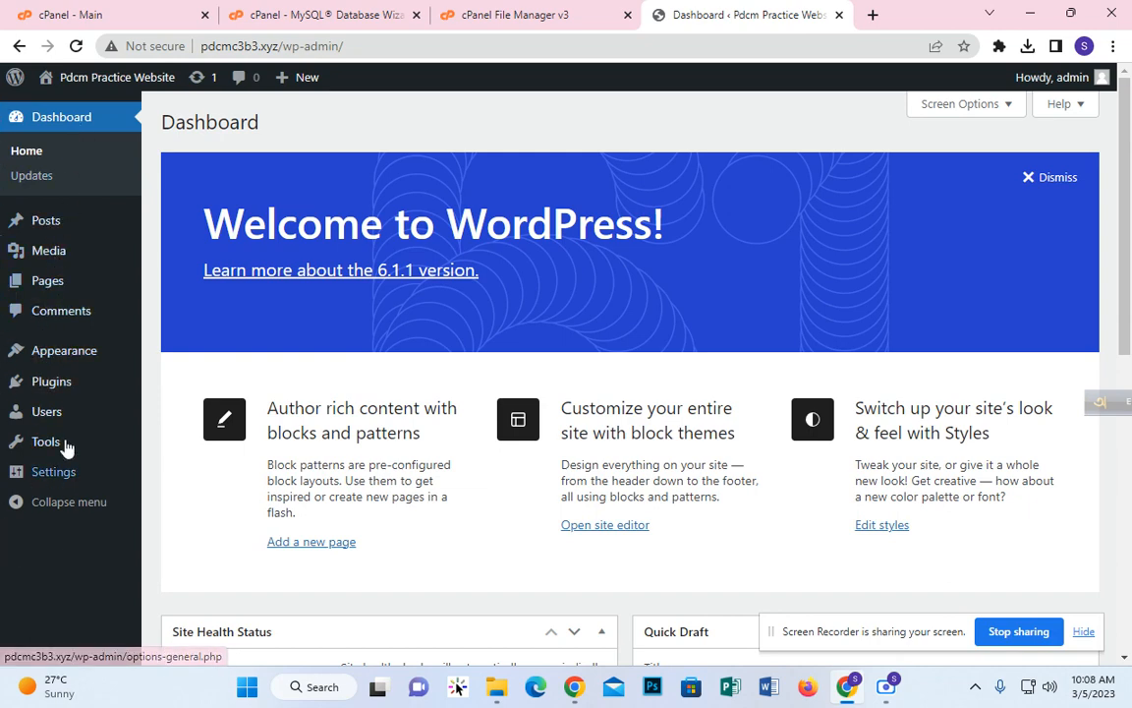
mouse_move(45, 229)
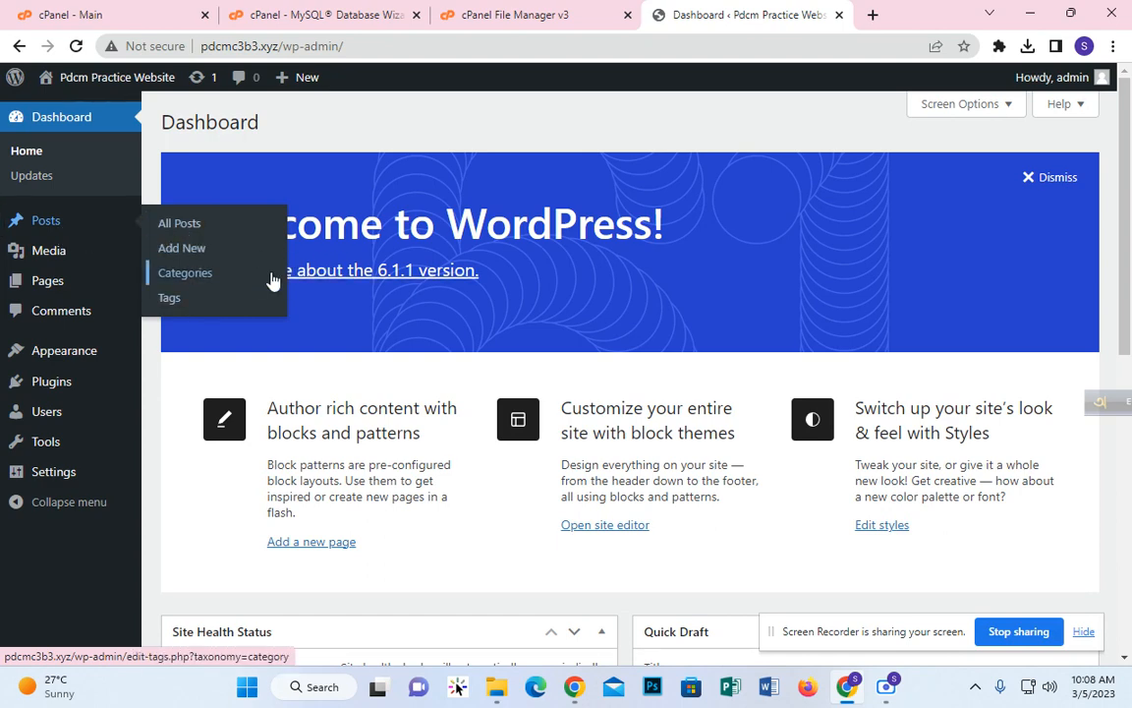
mouse_move(66, 261)
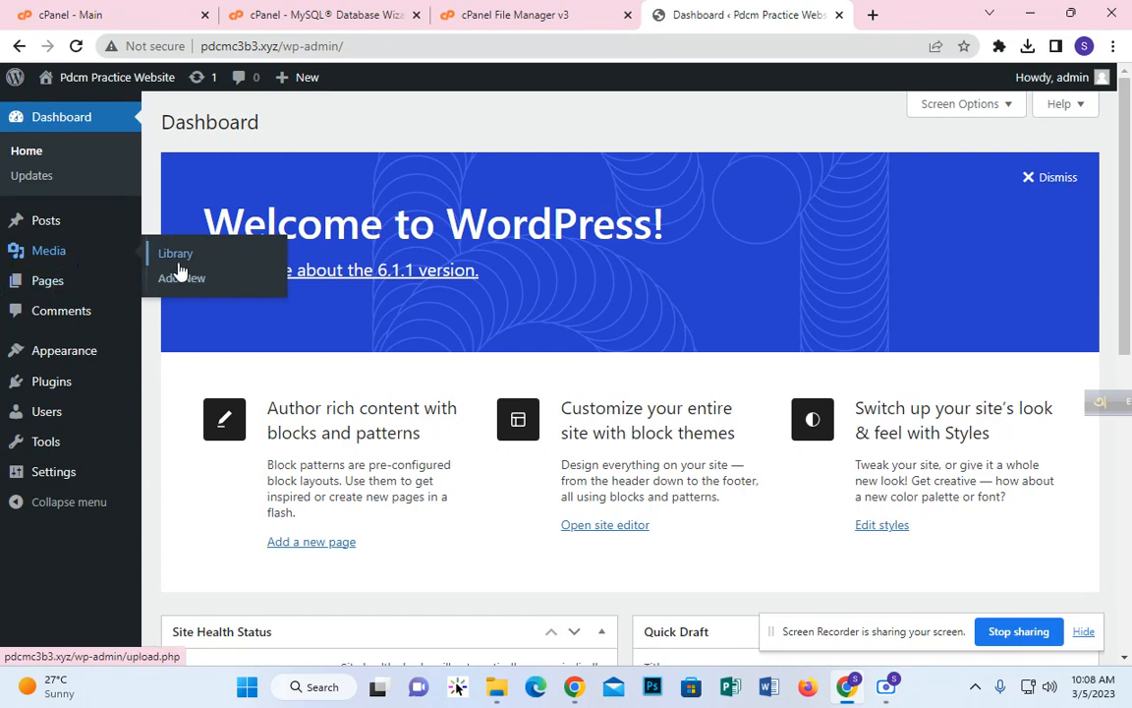
mouse_move(117, 286)
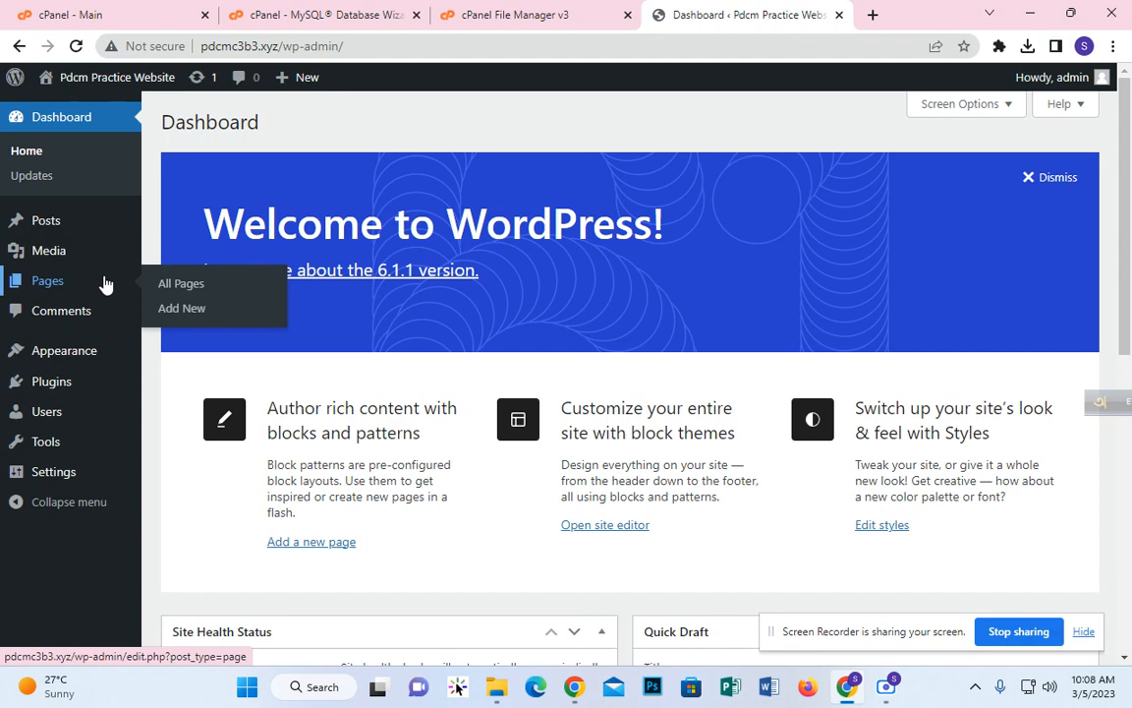
scroll(103, 290, "down", 1)
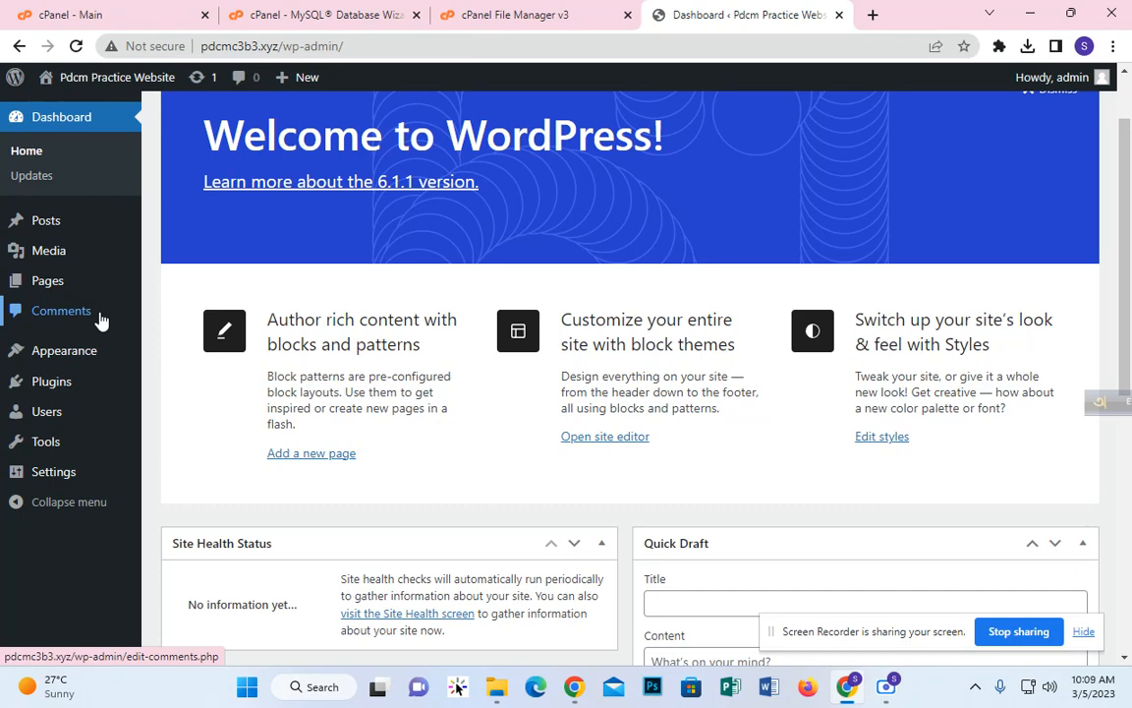
mouse_move(93, 353)
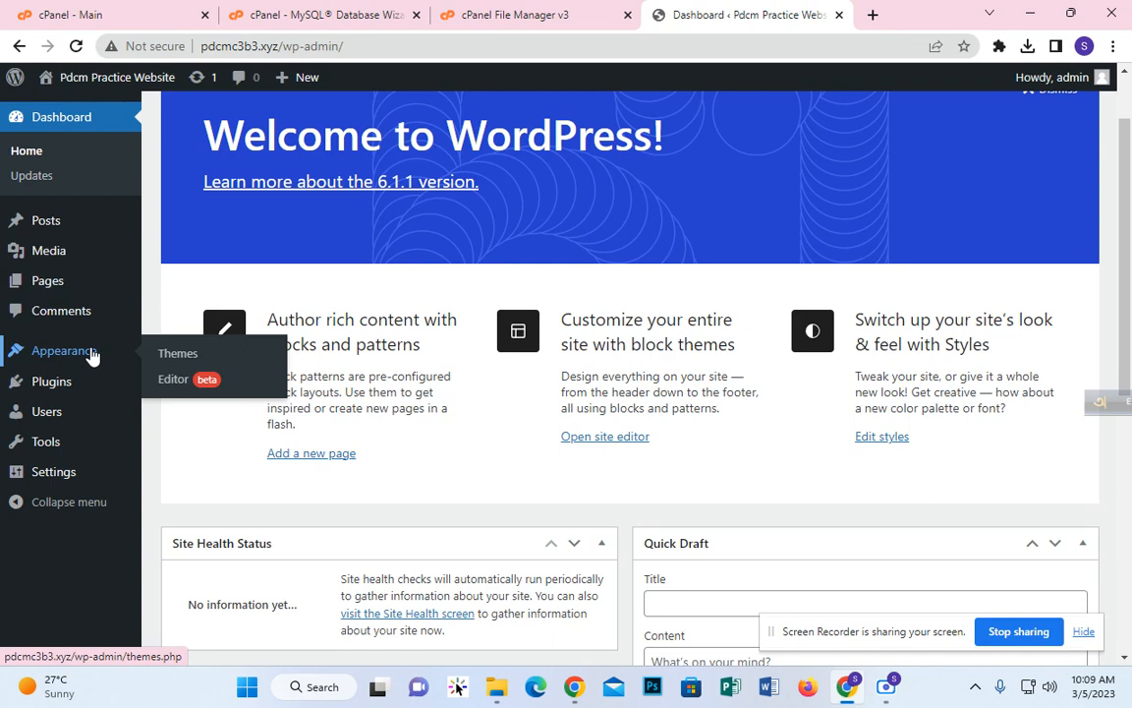
mouse_move(76, 383)
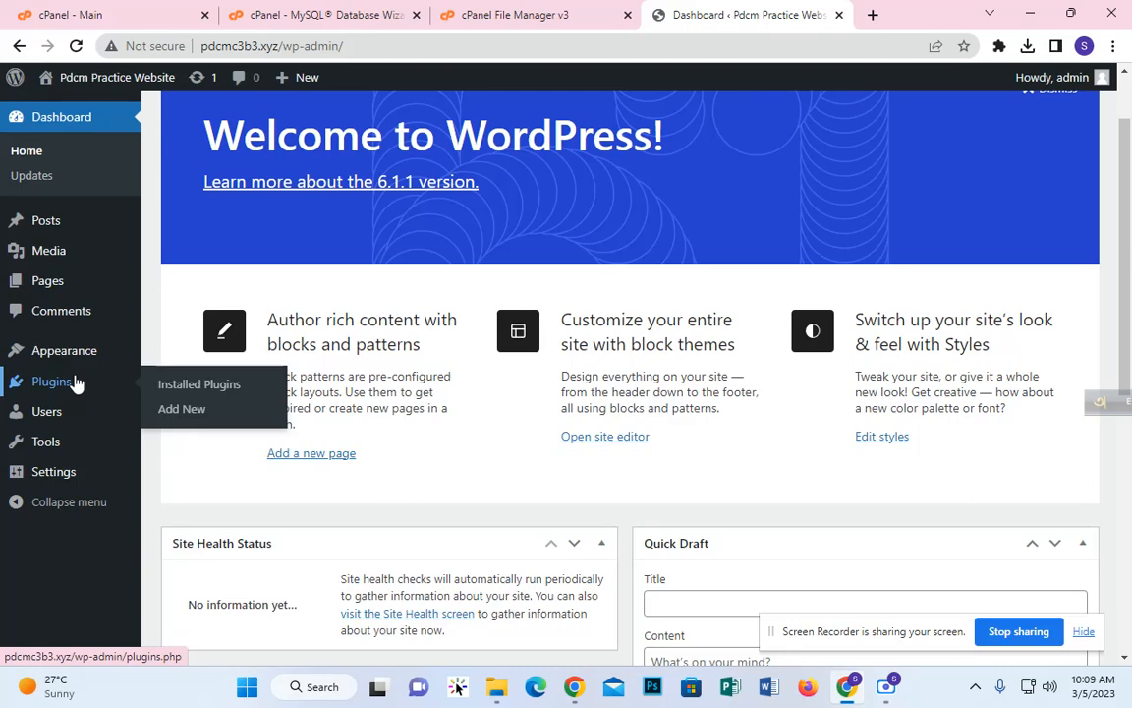
mouse_move(82, 412)
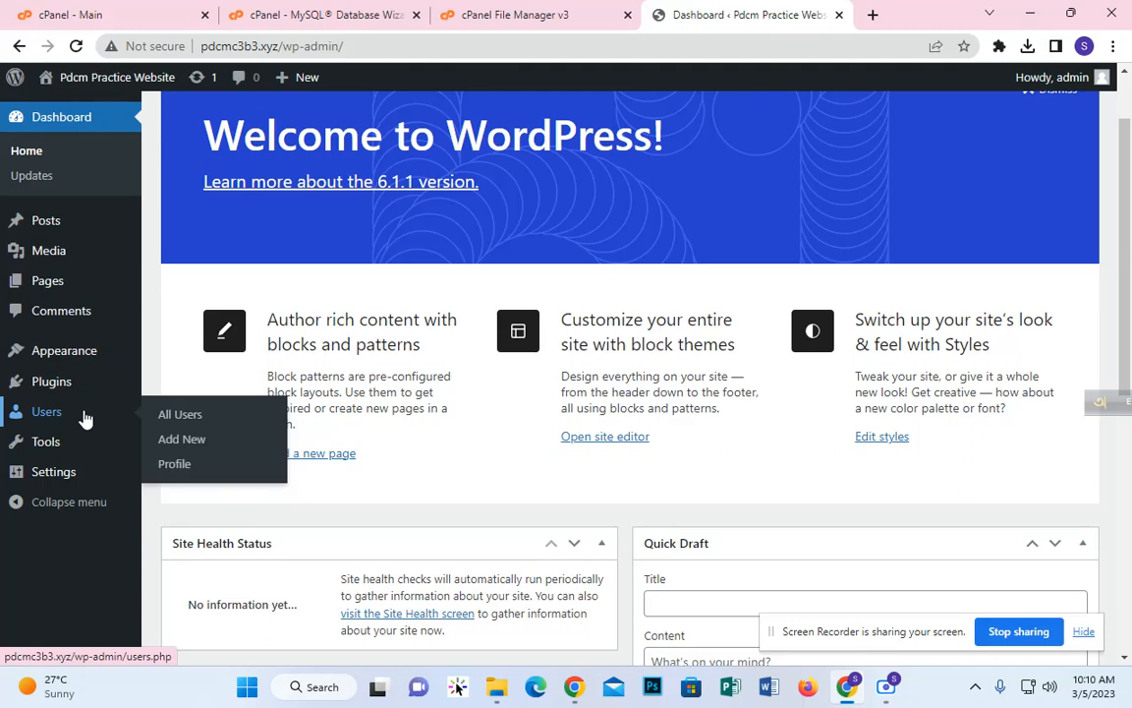
mouse_move(85, 457)
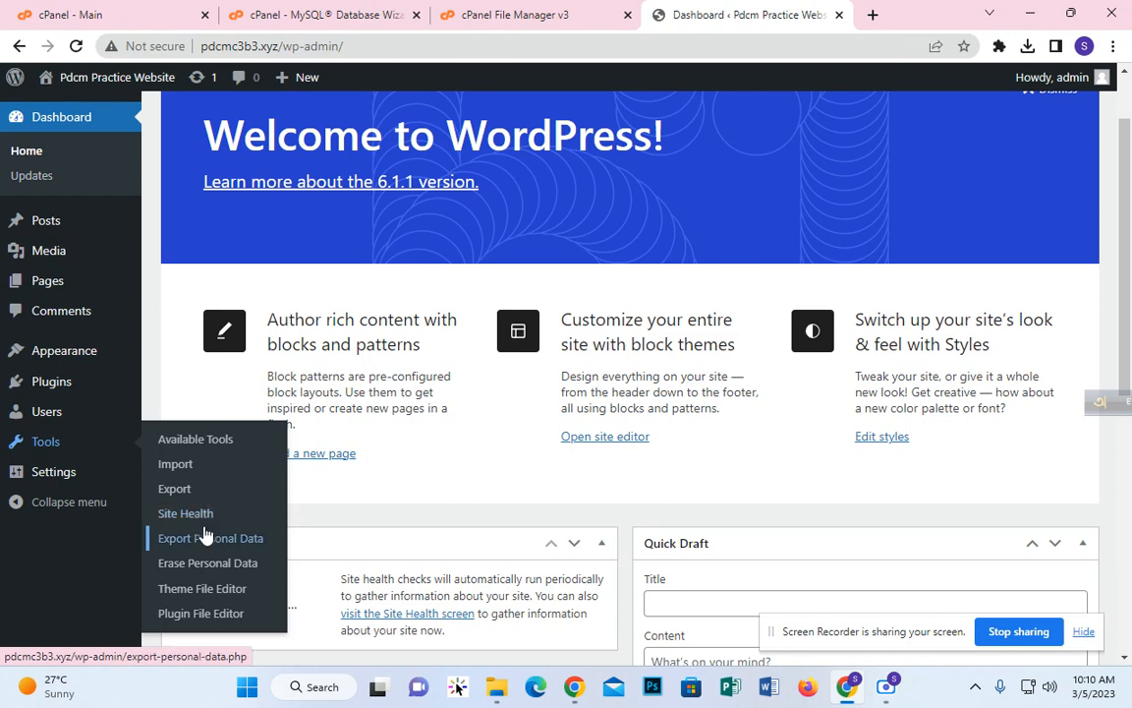
mouse_move(122, 478)
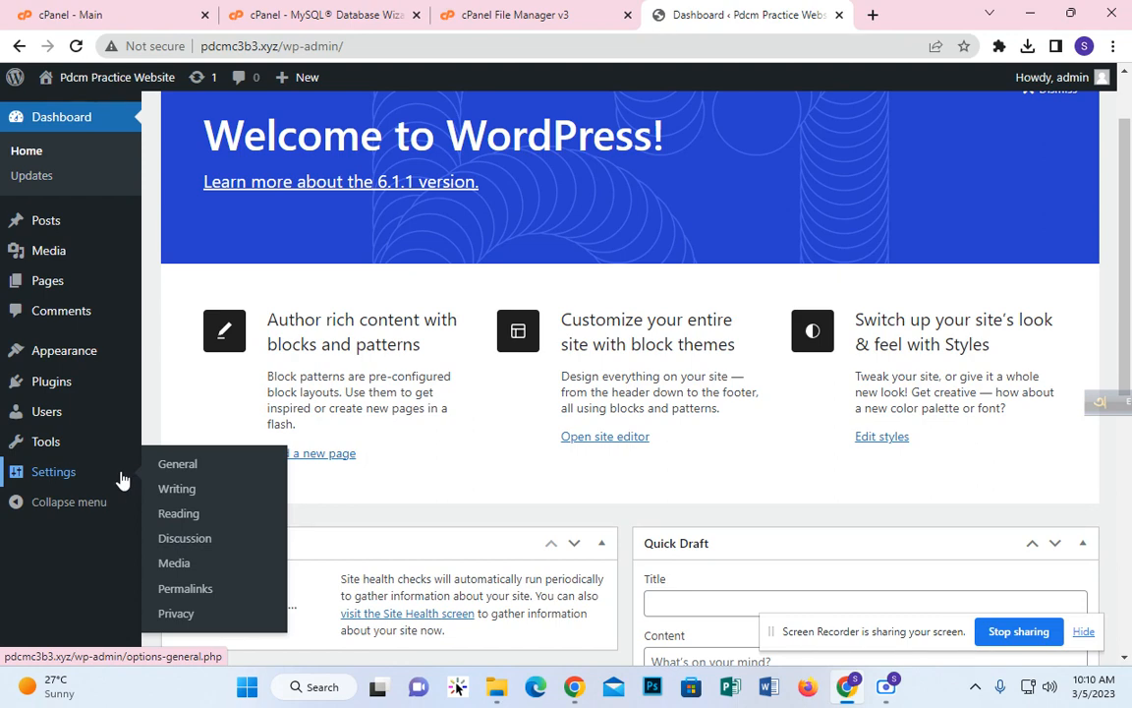
Review General Settings, keeping Subscriber as the new-user default role, then go to Settings > Permalinks
left_click(122, 479)
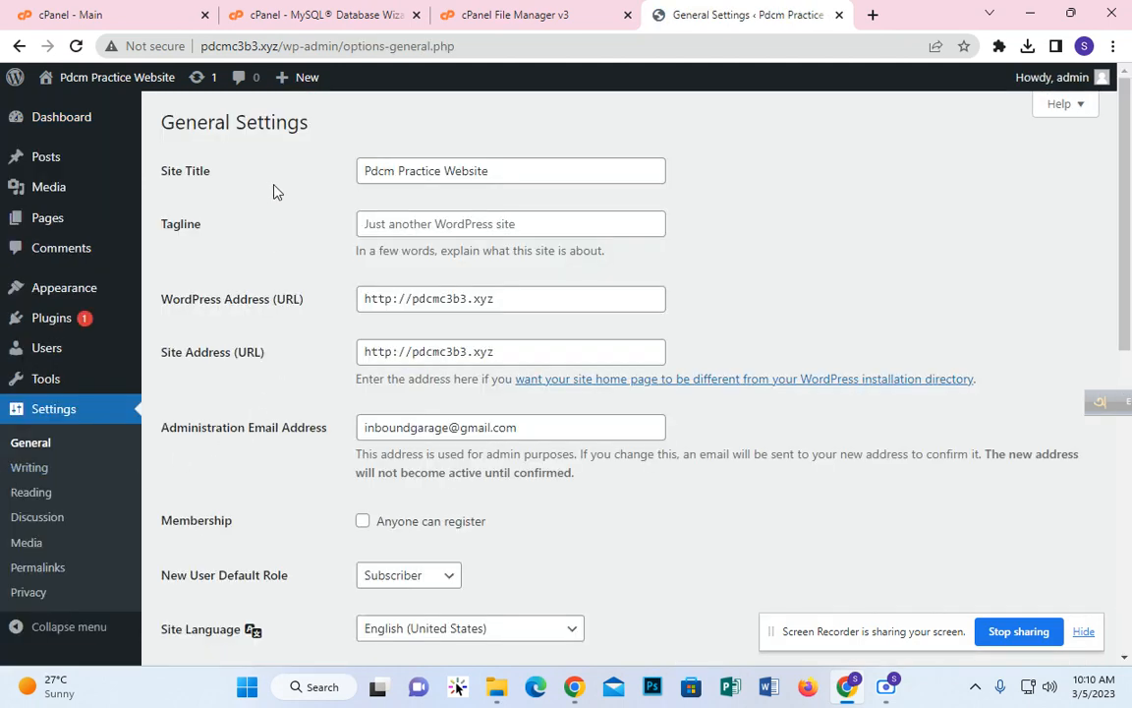
scroll(283, 197, "down", 3)
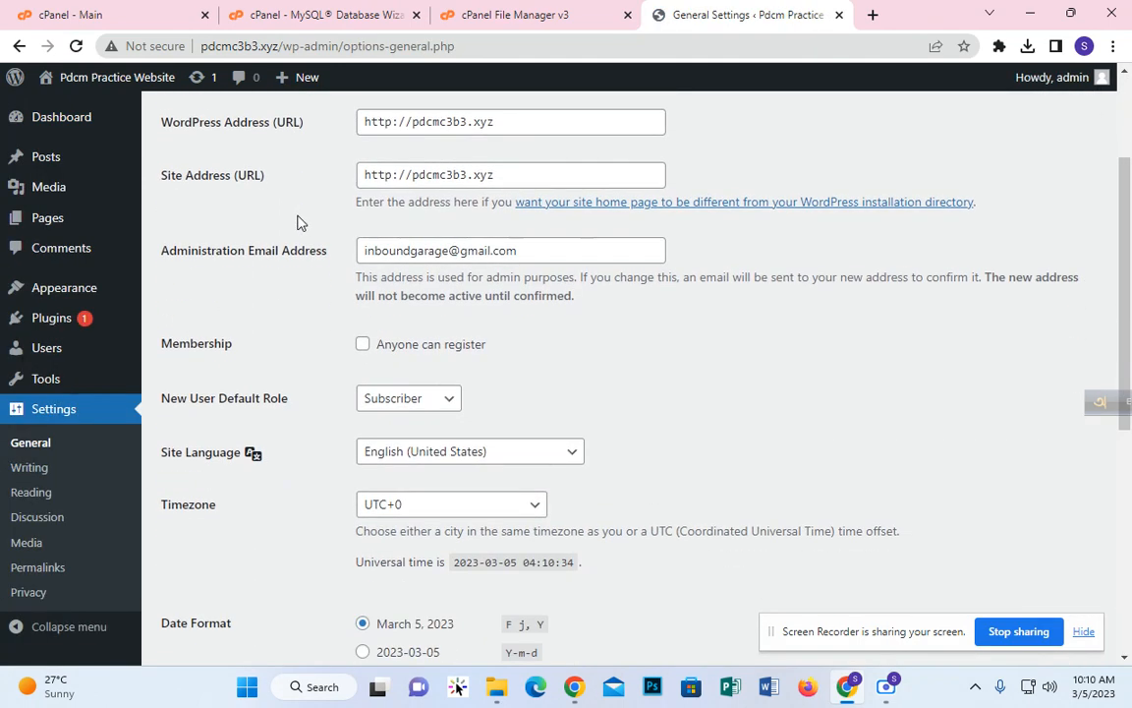
scroll(295, 278, "down", 1)
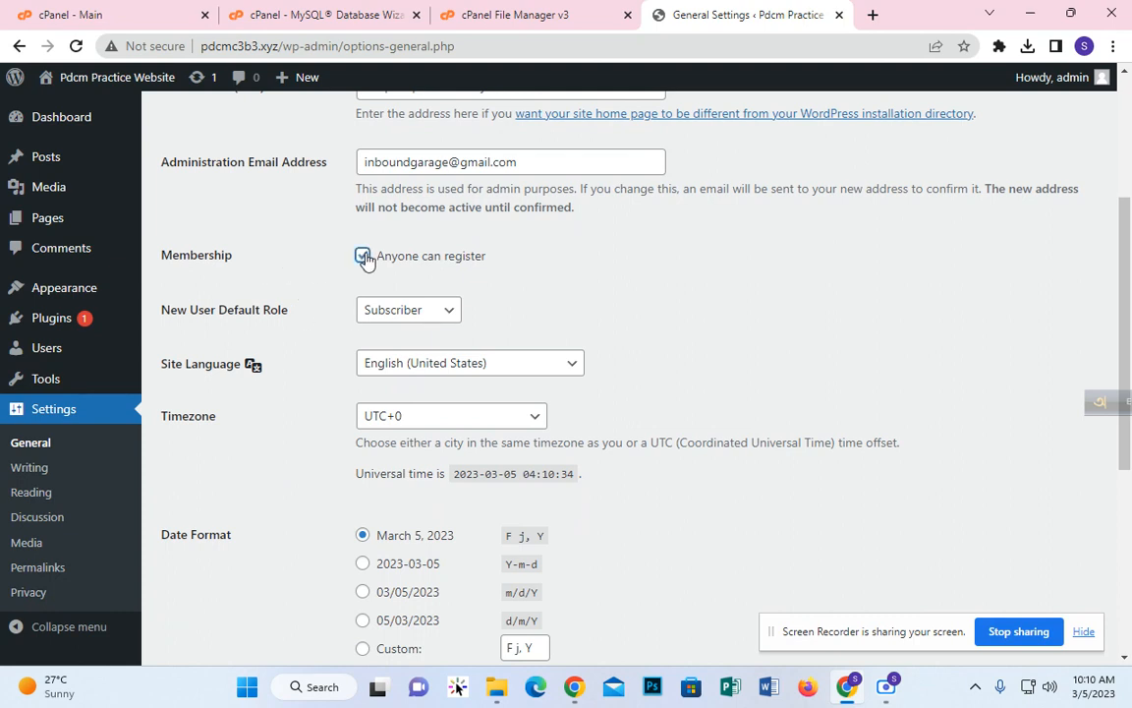
left_click(367, 310)
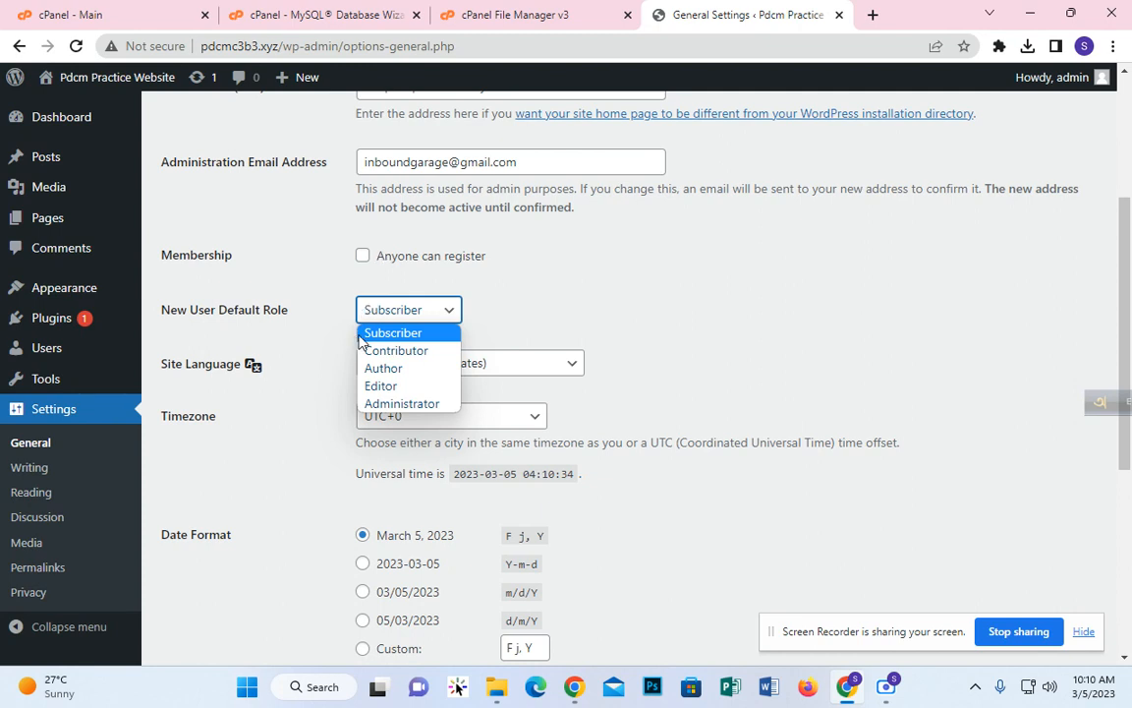
left_click(324, 436)
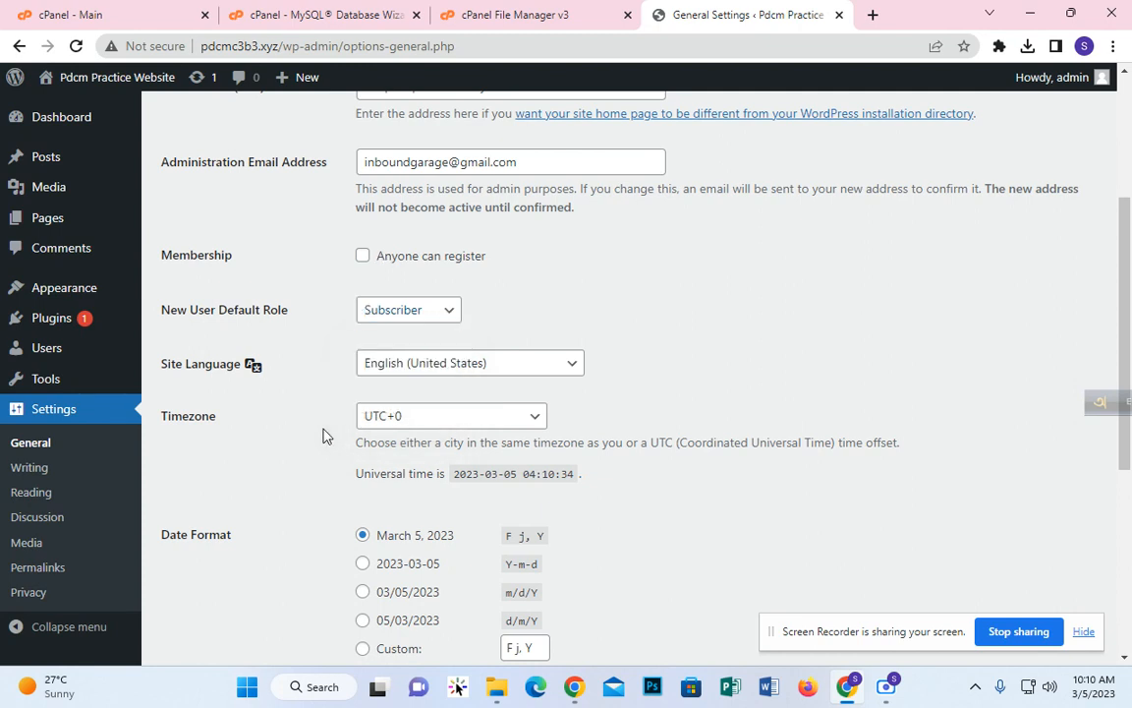
scroll(320, 427, "down", 4)
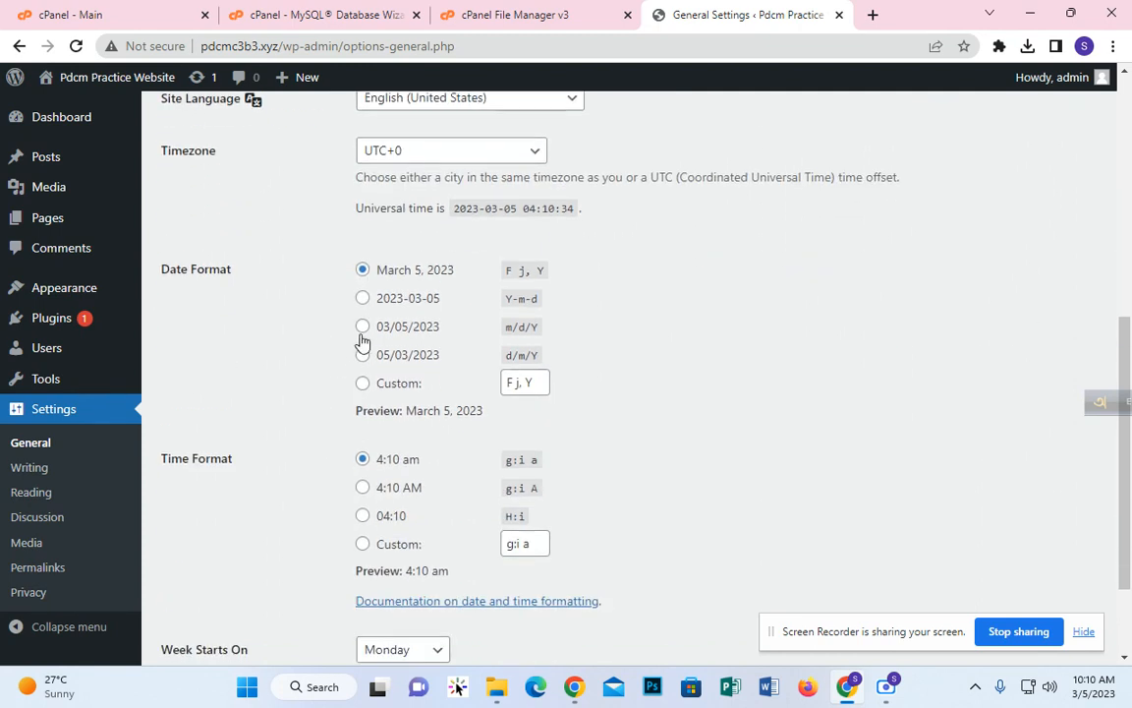
scroll(313, 412, "down", 2)
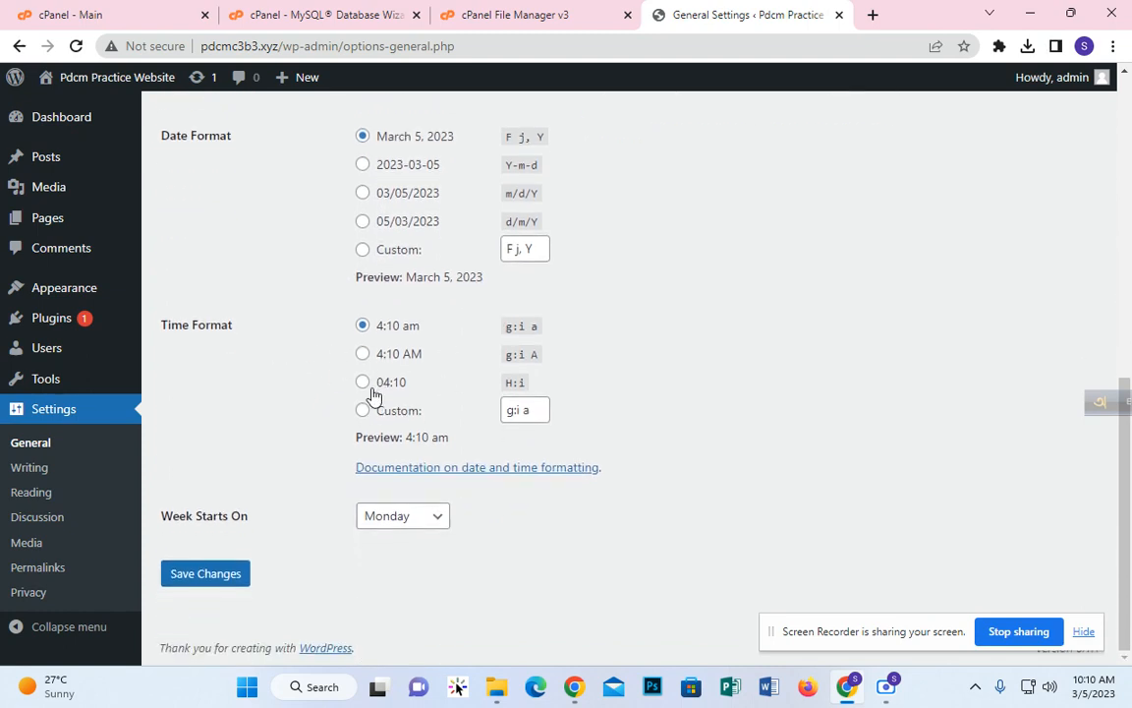
left_click(48, 563)
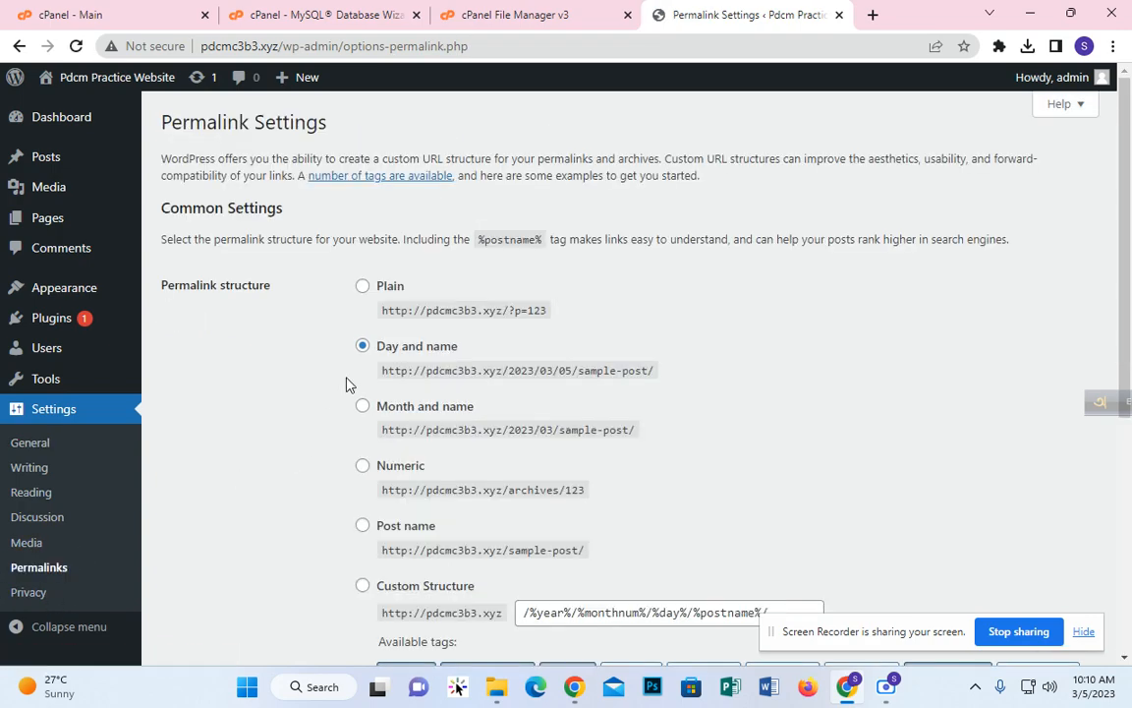
Scroll through the permalink structure options, leaving Day and name unchanged
scroll(368, 354, "down", 1)
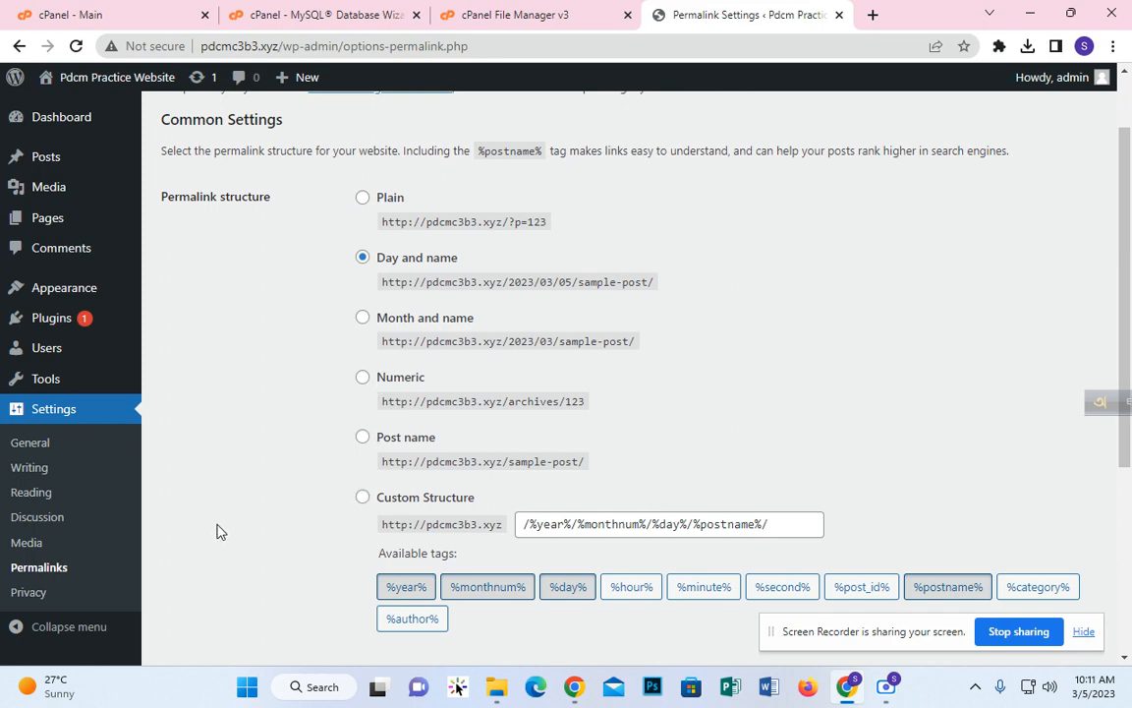
scroll(196, 550, "down", 1)
scroll(117, 531, "down", 2)
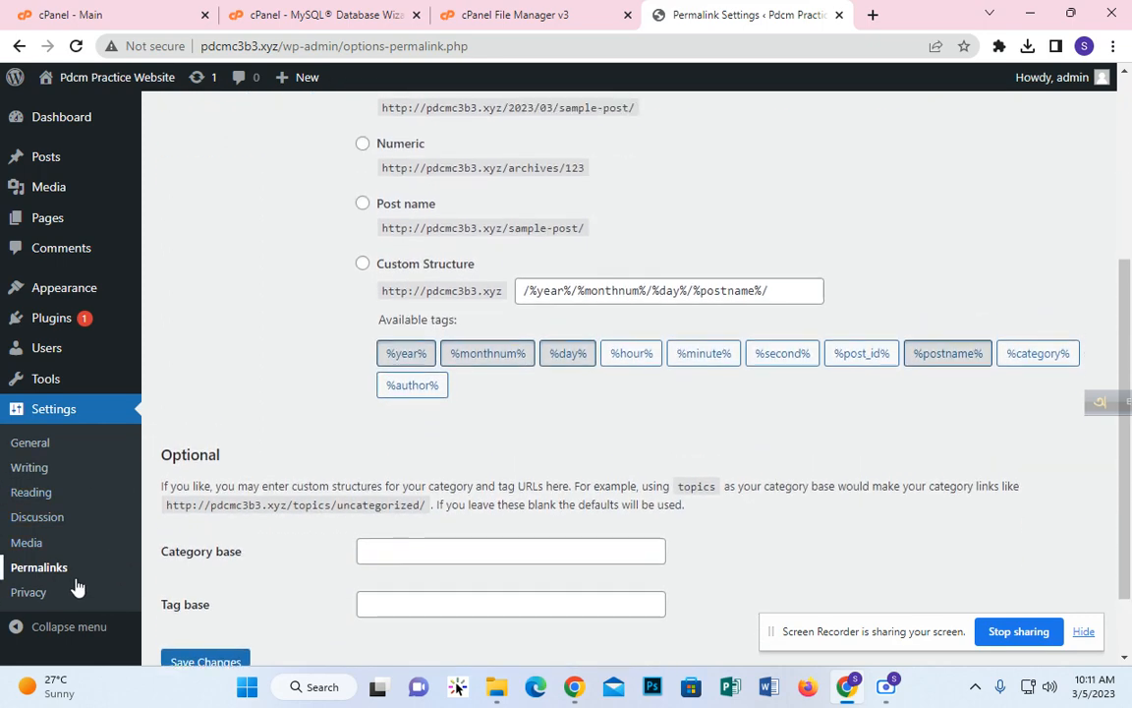
scroll(76, 587, "up", 3)
Open the live site from Visit Site in a new tab, then return and go to Appearance > Themes
mouse_move(126, 284)
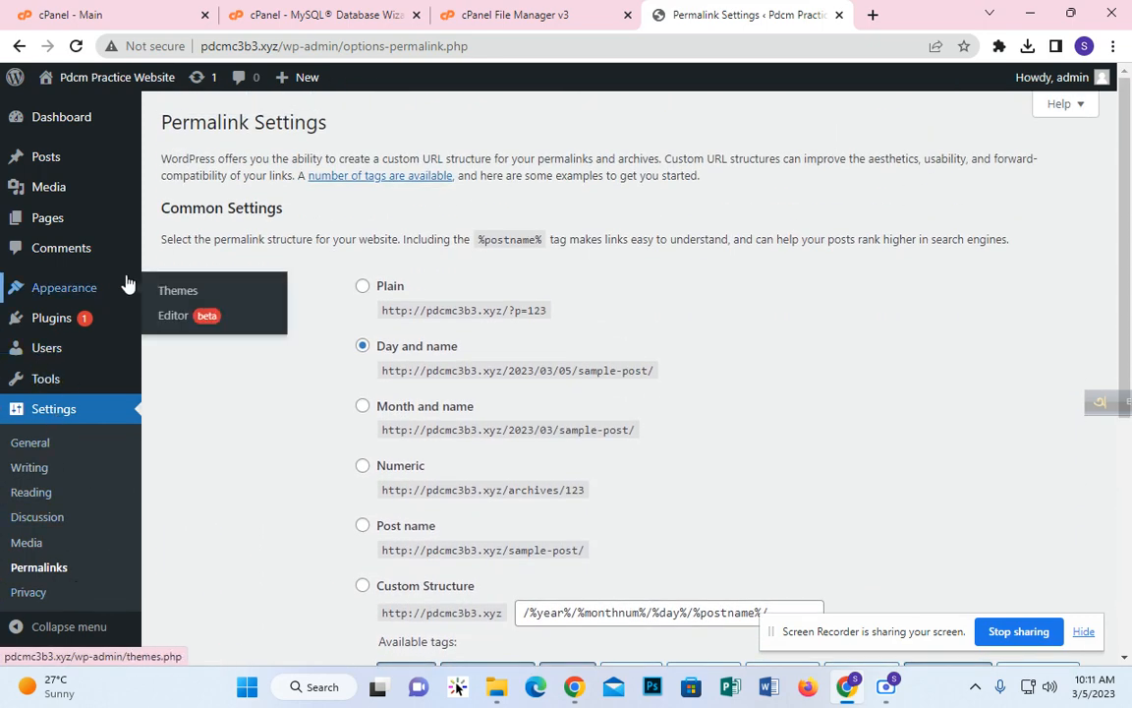
mouse_move(98, 77)
right_click(69, 110)
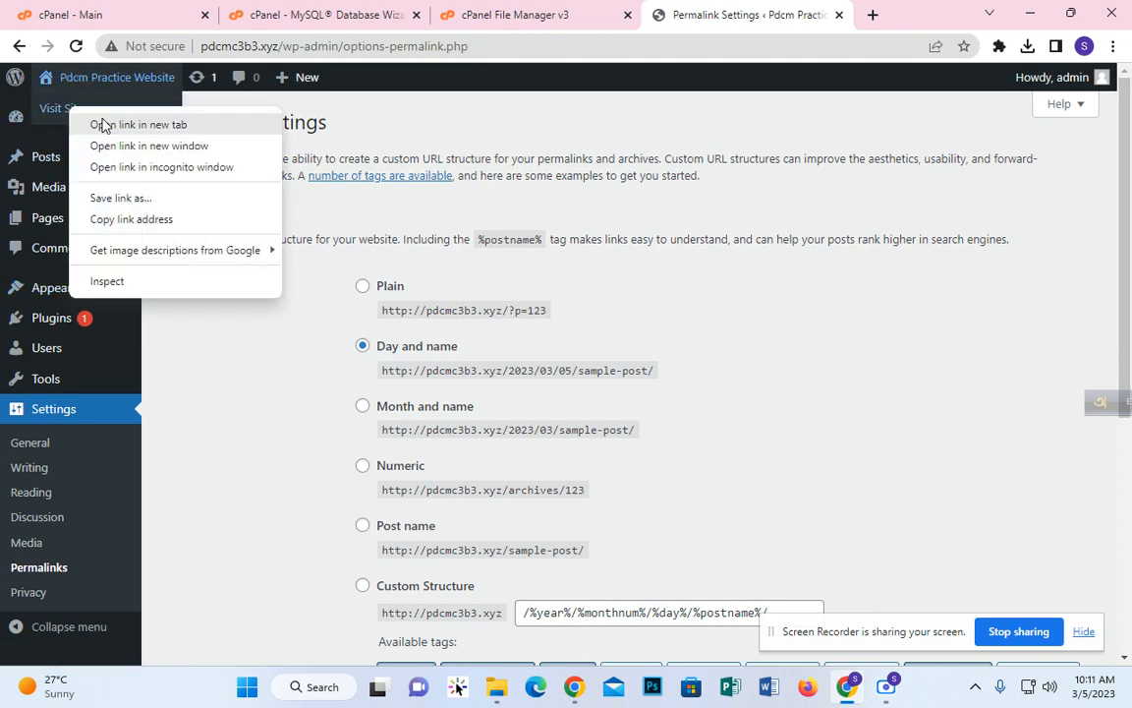
left_click(103, 126)
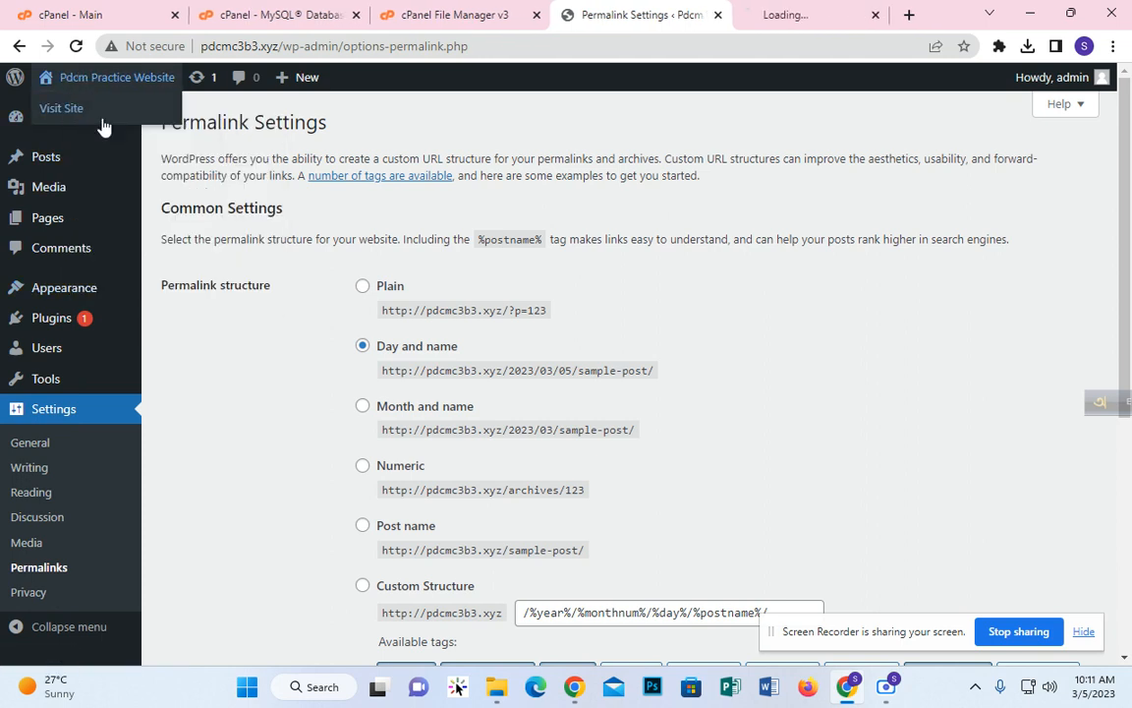
left_click(776, 17)
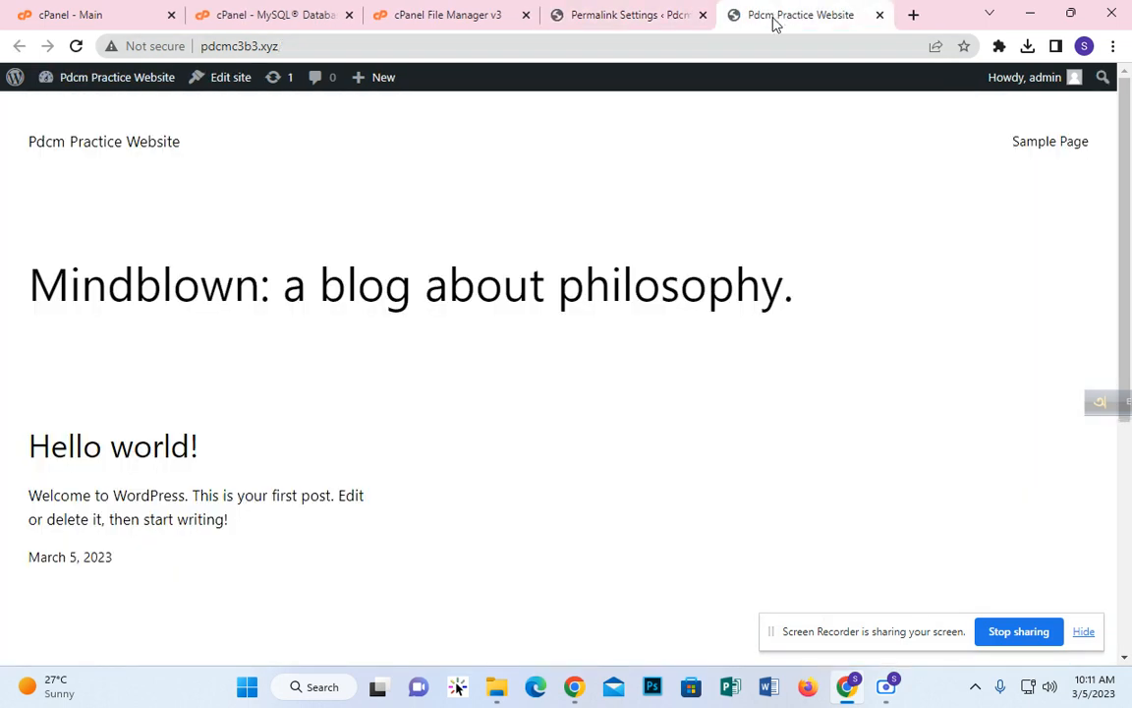
left_click(611, 22)
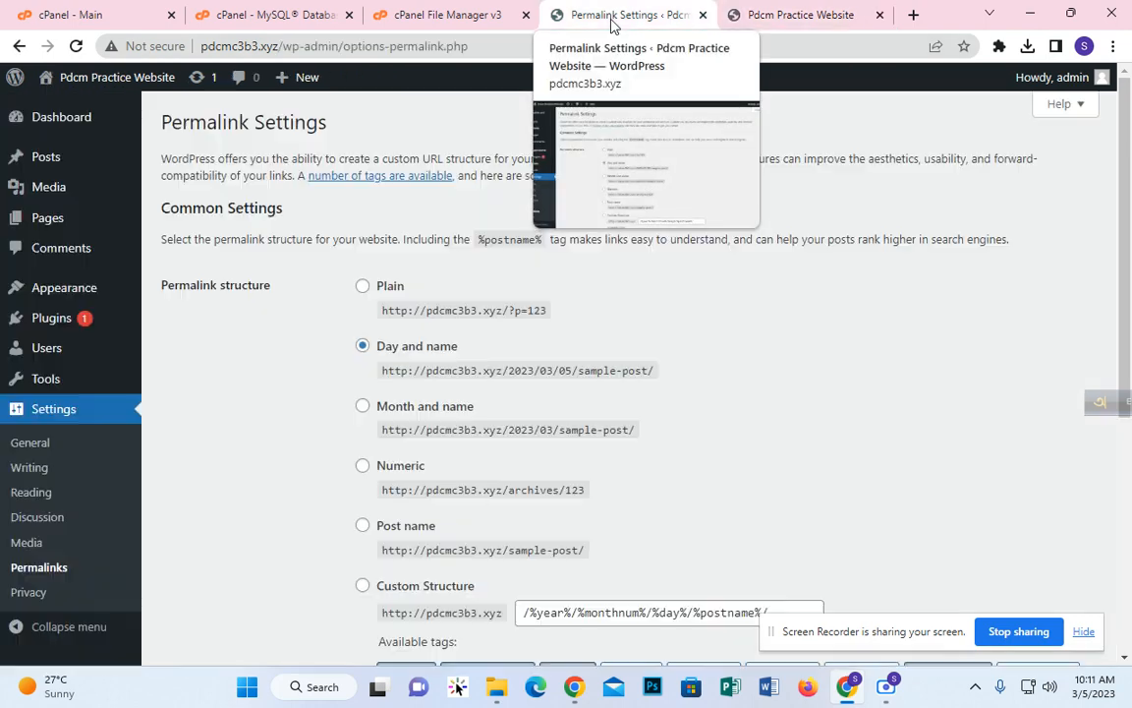
mouse_move(59, 287)
left_click(194, 295)
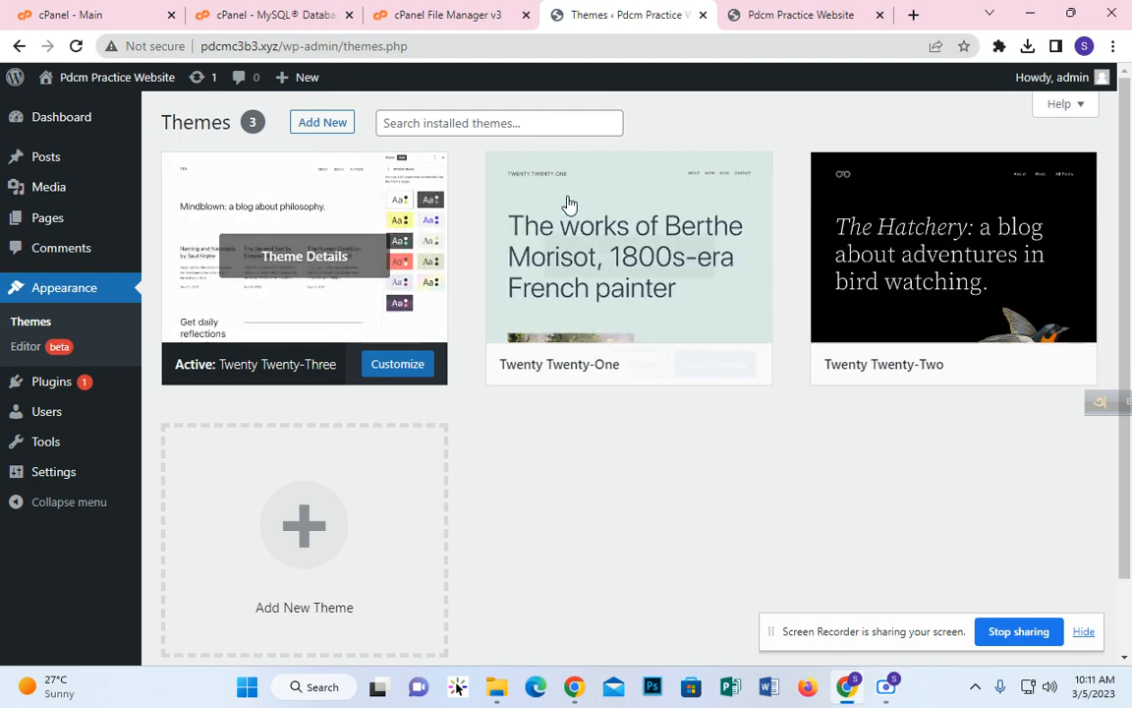
Activate the Twenty Twenty-One theme and launch Appearance > Customize
mouse_move(983, 227)
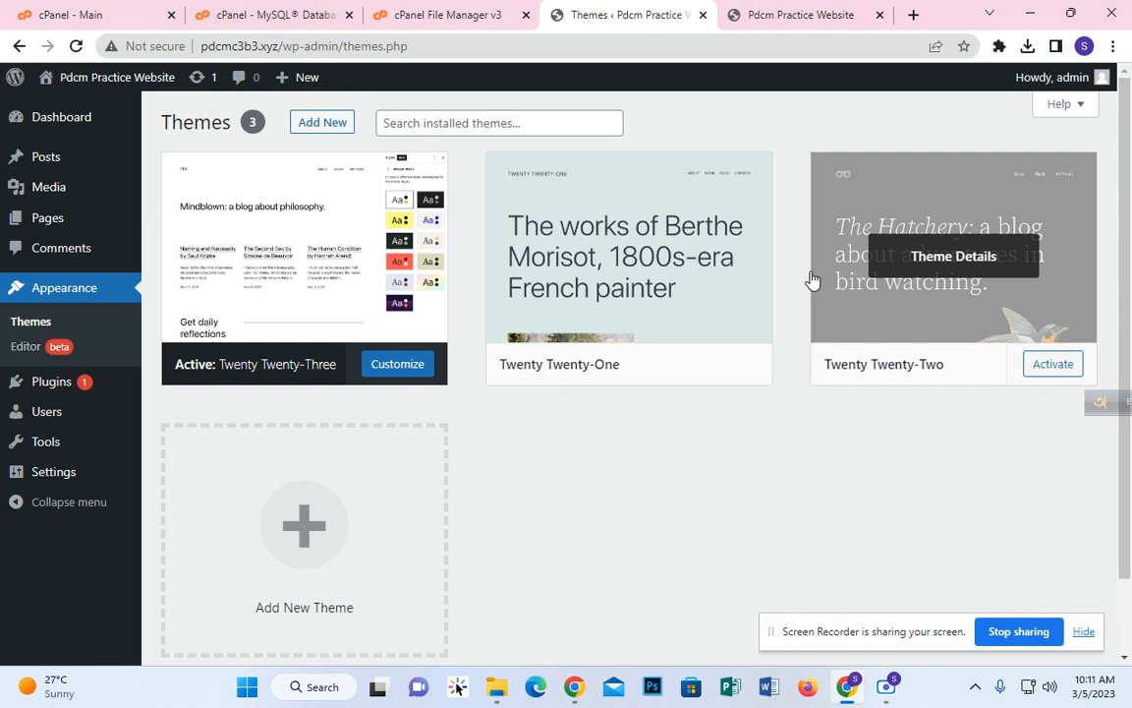
mouse_move(765, 369)
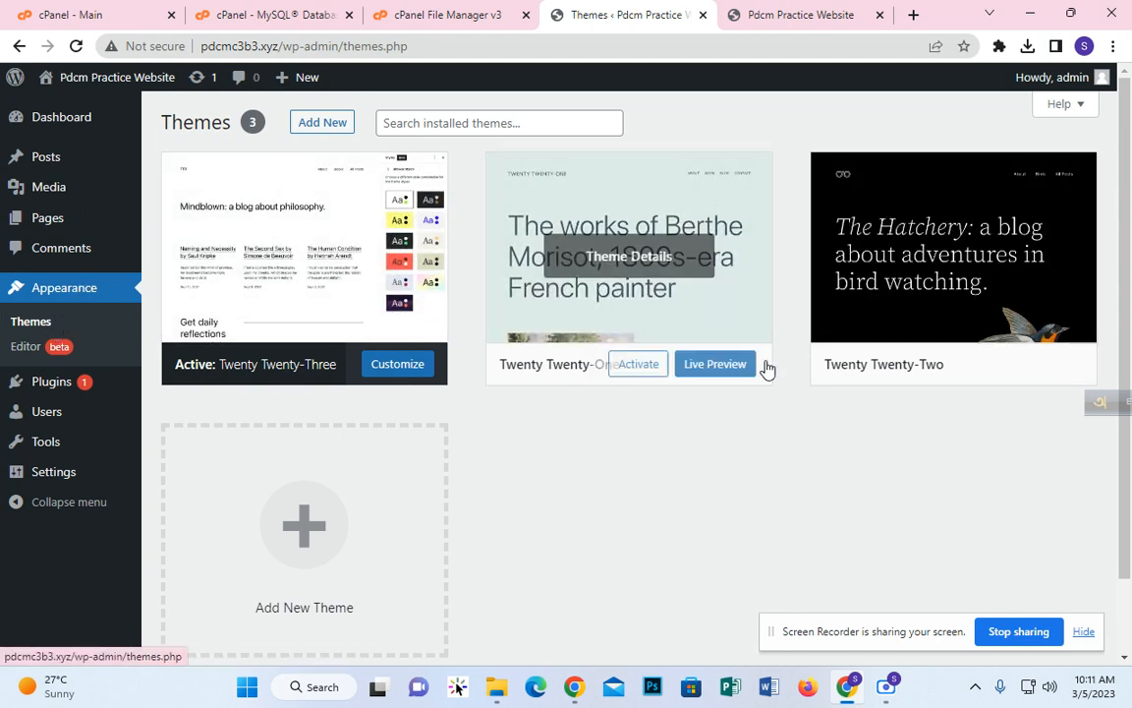
left_click(664, 368)
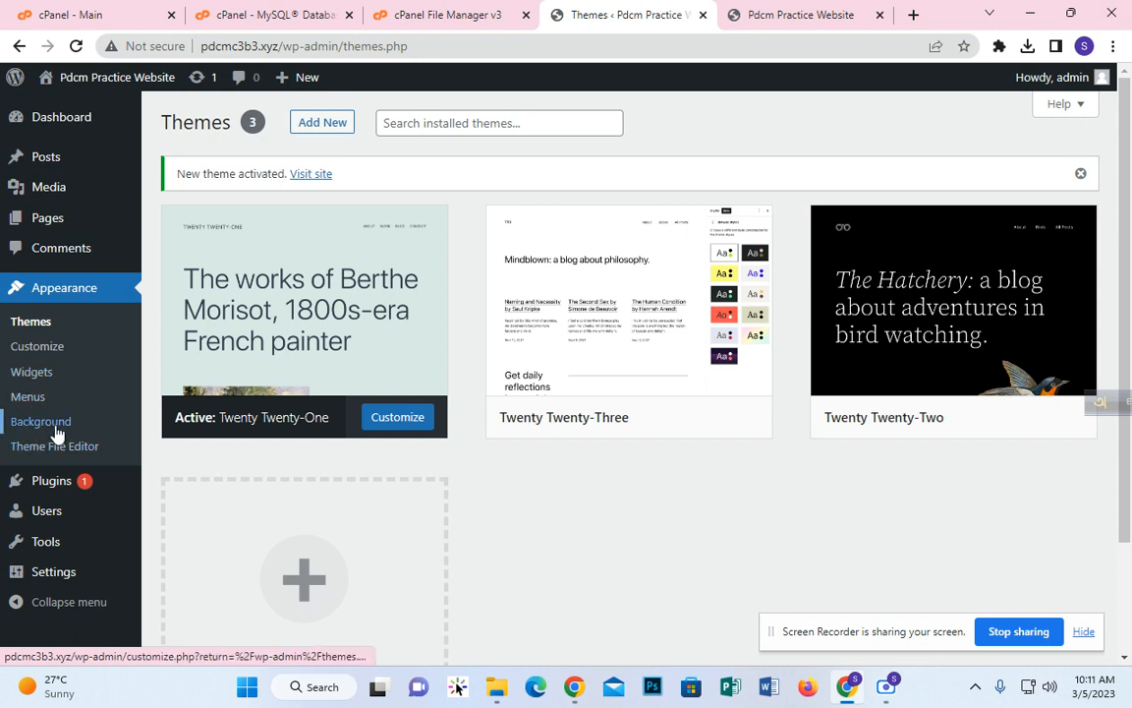
left_click(42, 349)
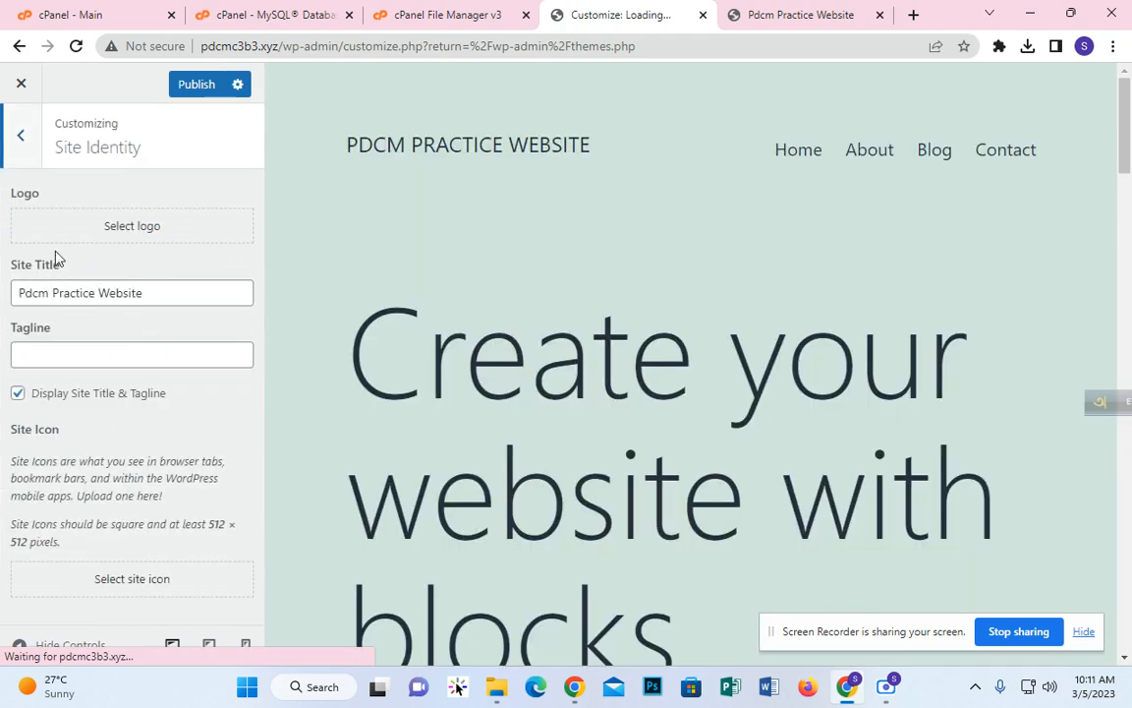
Browse the Customizer's Site Identity and Homepage Settings sections without changing the homepage choice
left_click(18, 152)
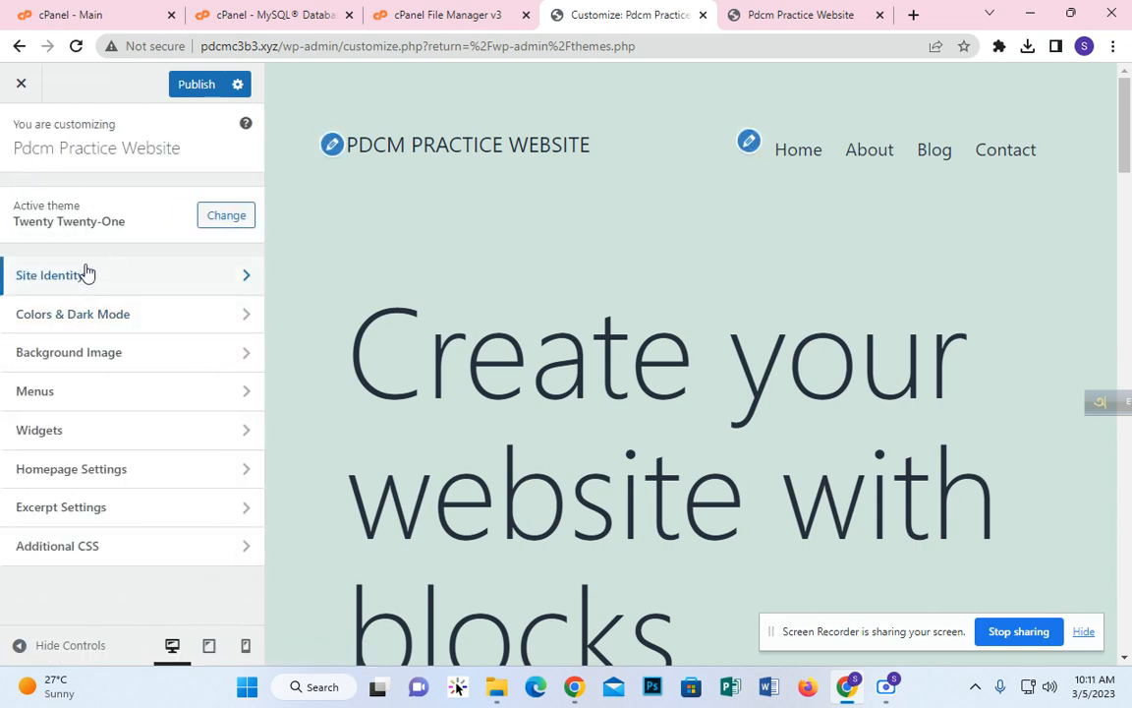
left_click(85, 273)
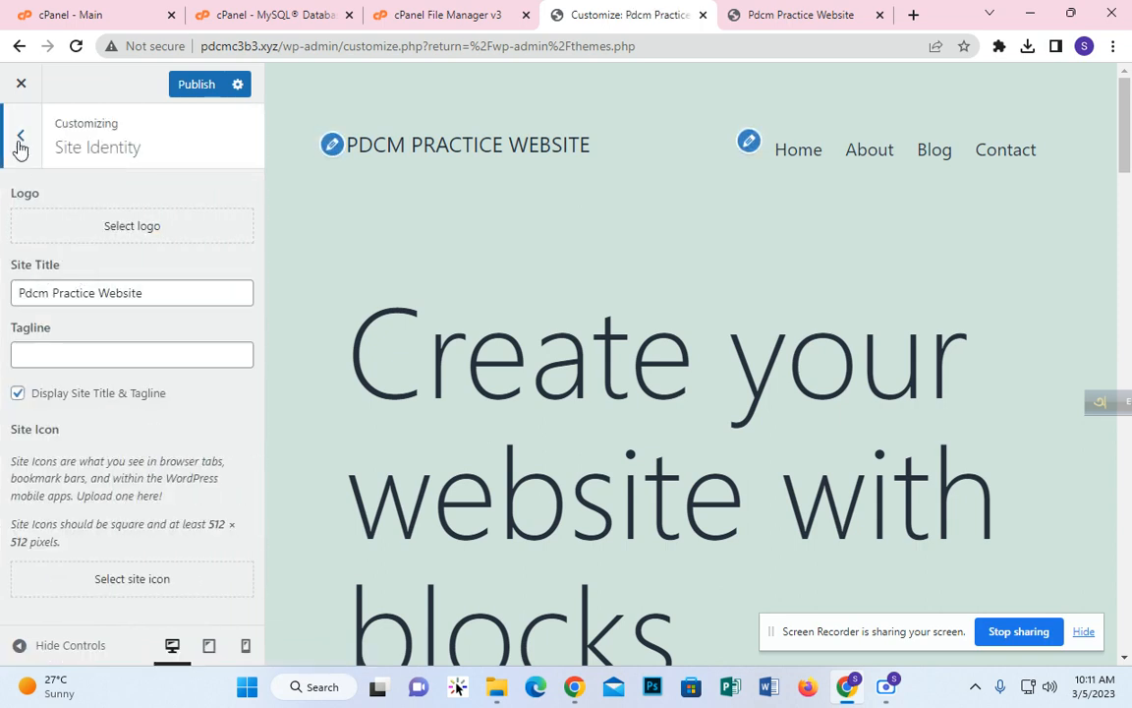
left_click(19, 141)
left_click(84, 489)
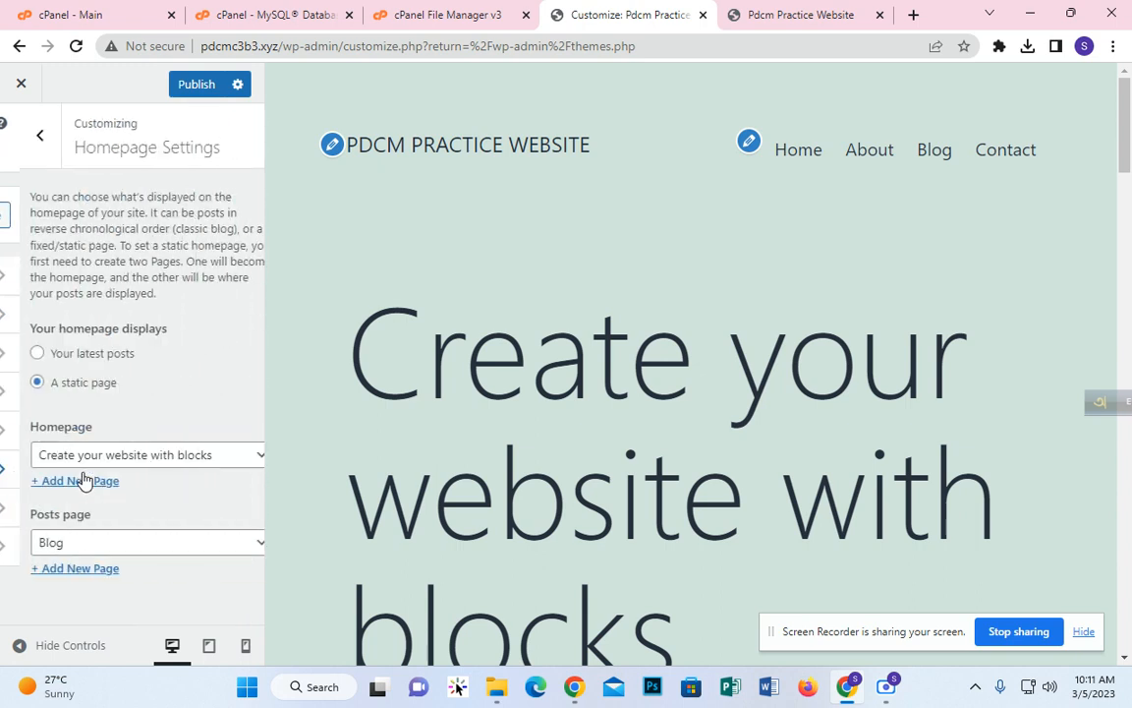
left_click(89, 460)
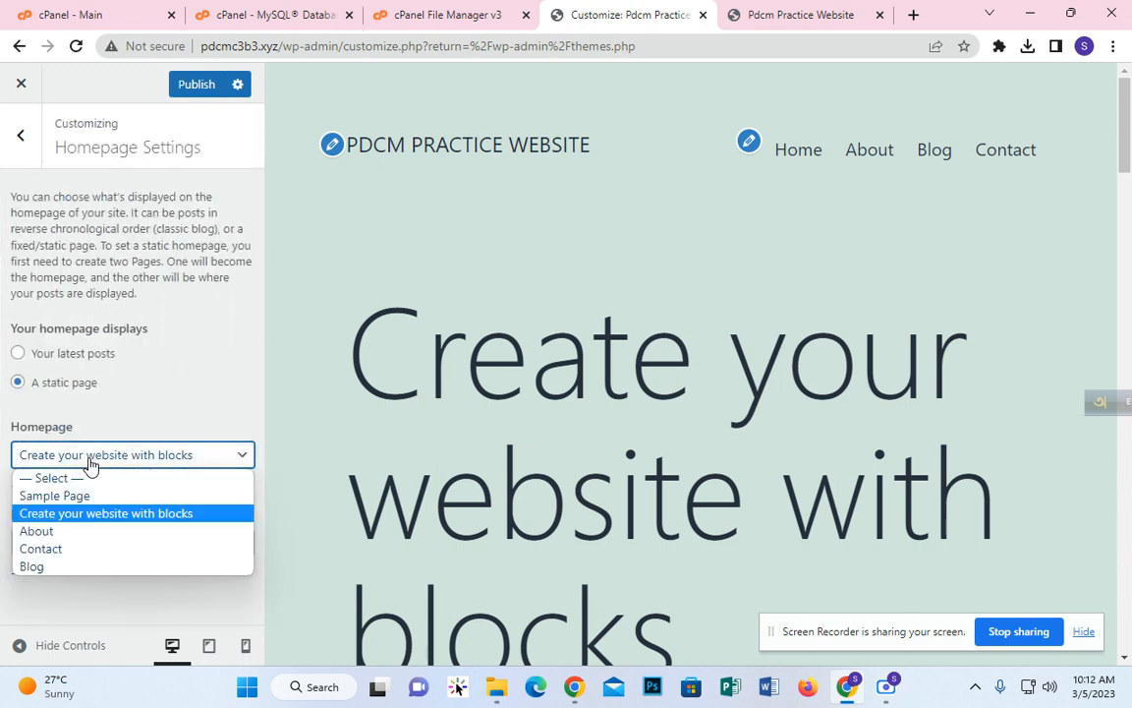
left_click(108, 403)
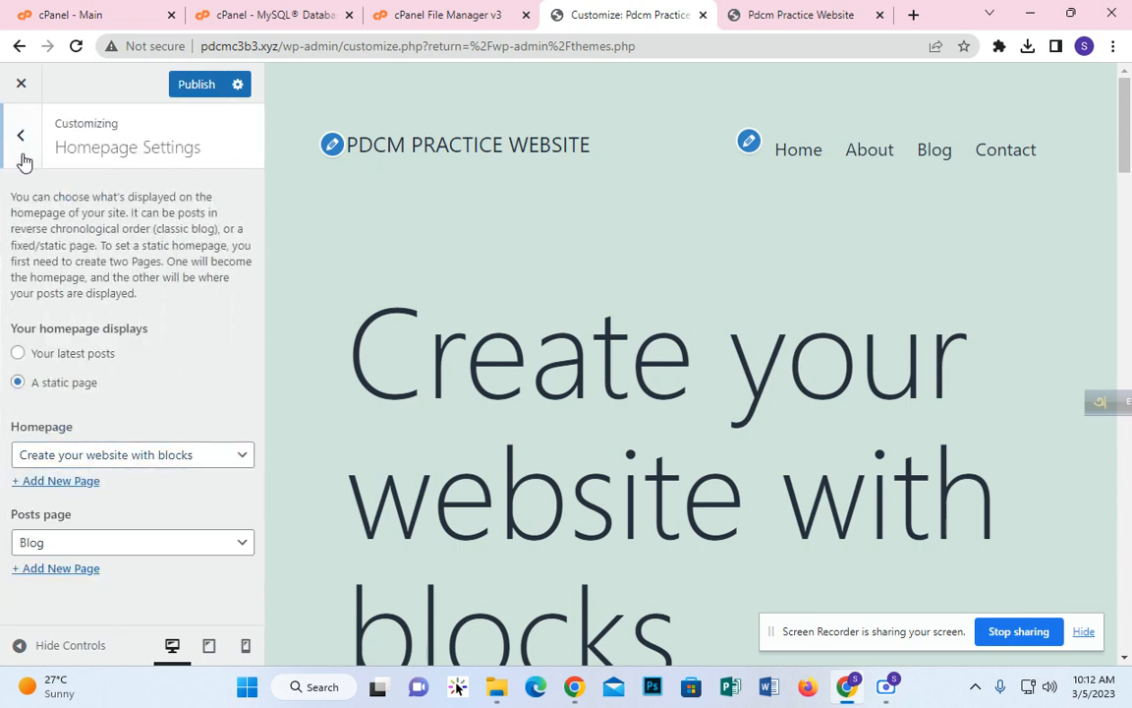
Check the Widgets and Menus sections, then close the Customizer and confirm leaving
left_click(21, 138)
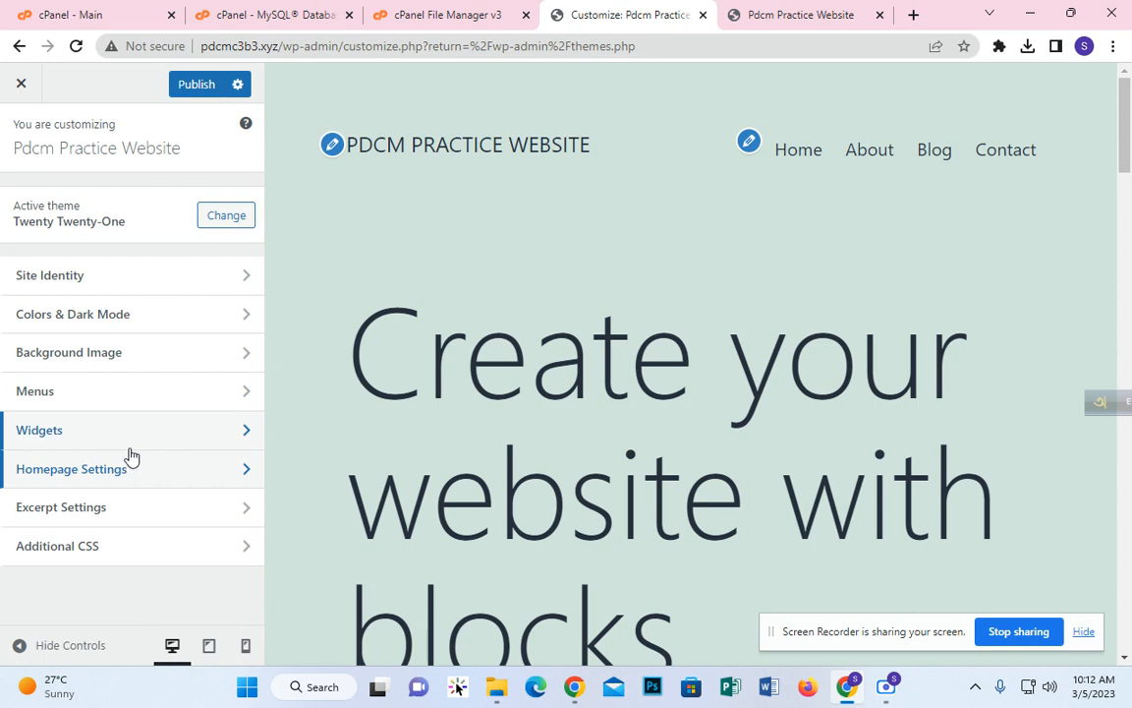
left_click(73, 433)
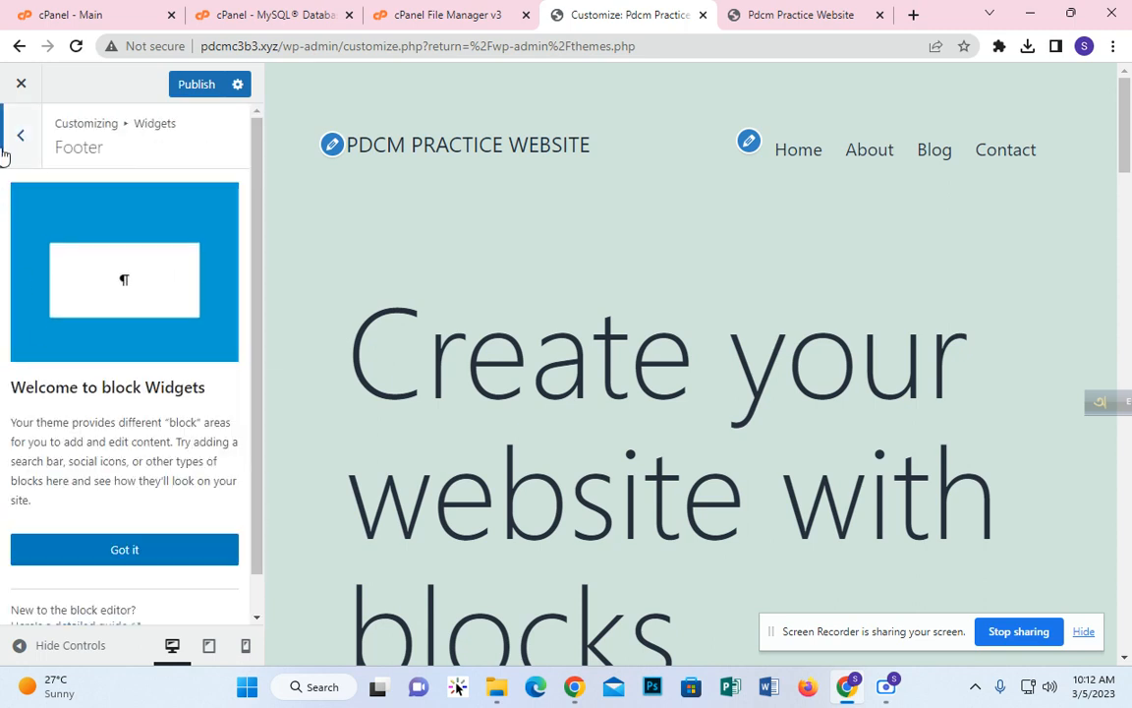
left_click(12, 142)
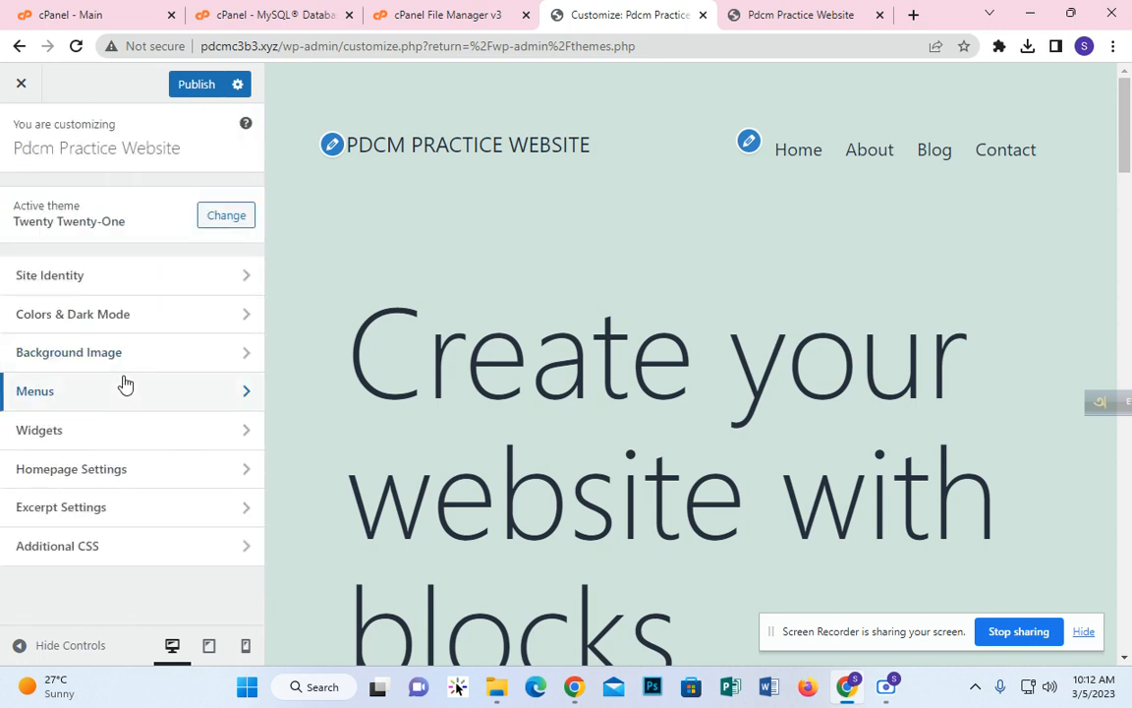
left_click(125, 383)
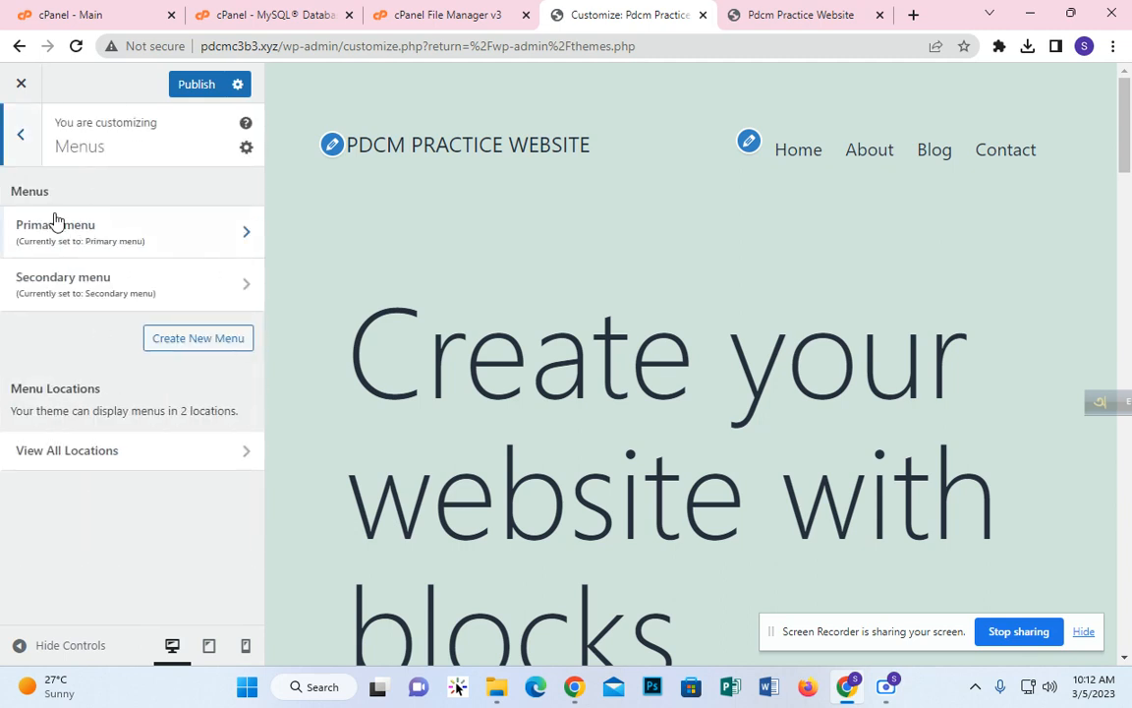
left_click(29, 147)
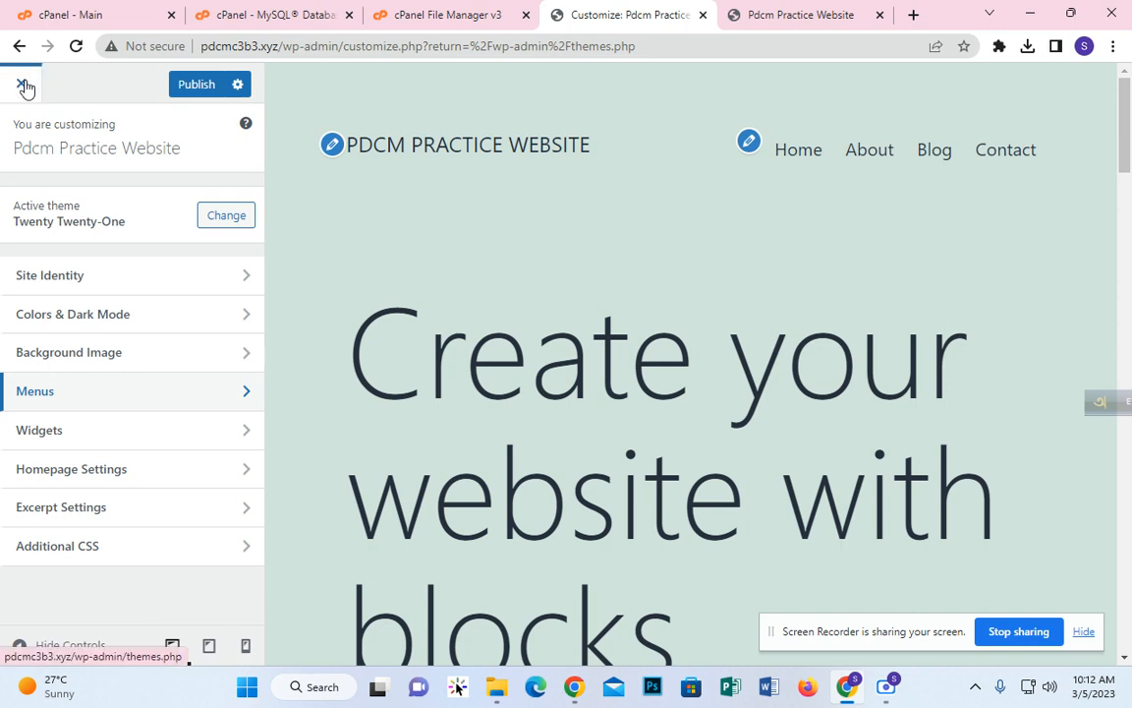
left_click(24, 86)
left_click(651, 163)
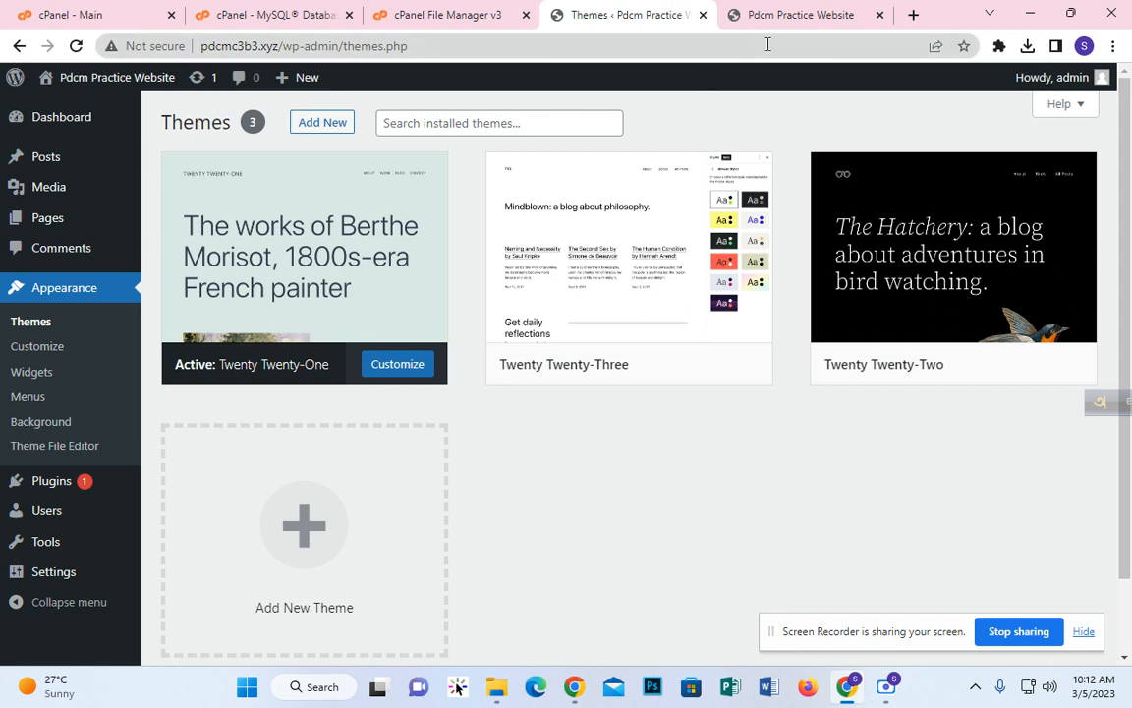
Look over the three theme cards with Twenty Twenty-One shown as active
mouse_move(650, 248)
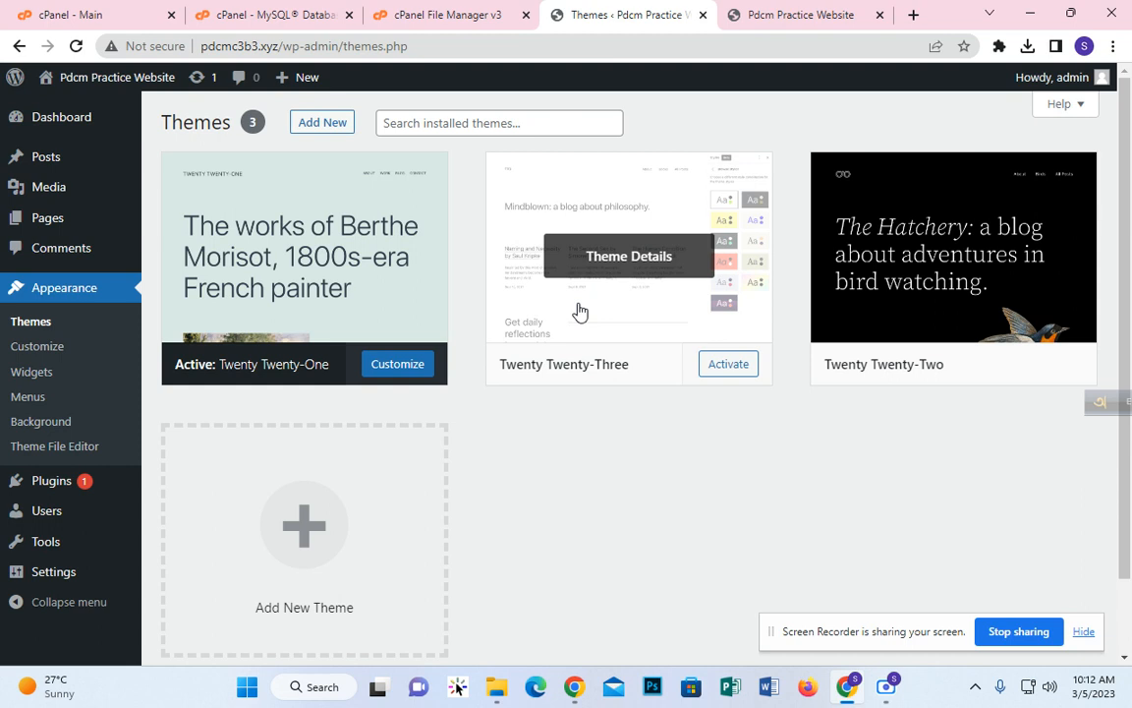
mouse_move(54, 129)
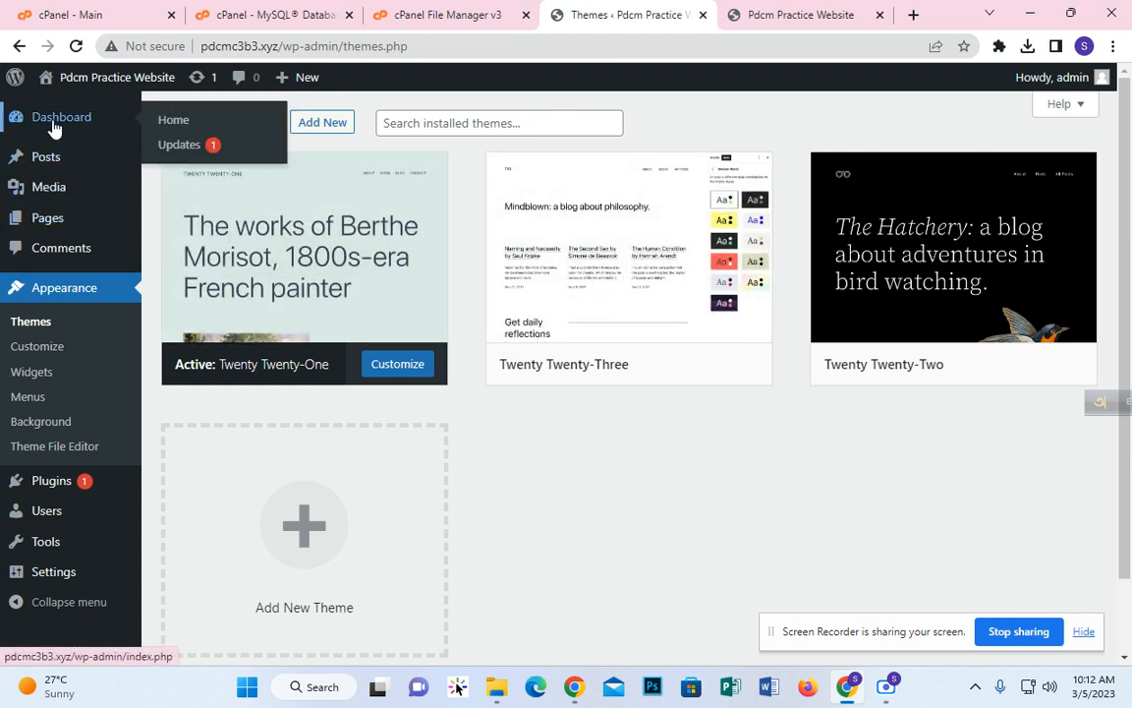